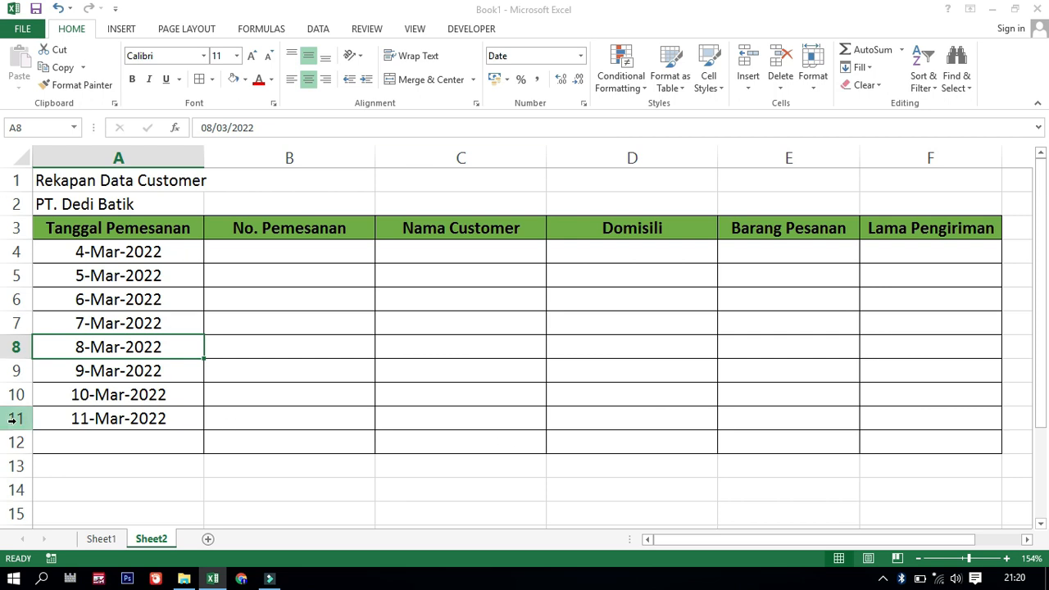
Delete the No. Pemesanan cells A4:A12 from the customer table on Sheet1, shifting the remaining cells left
click(101, 541)
scroll(147, 249, down, 1)
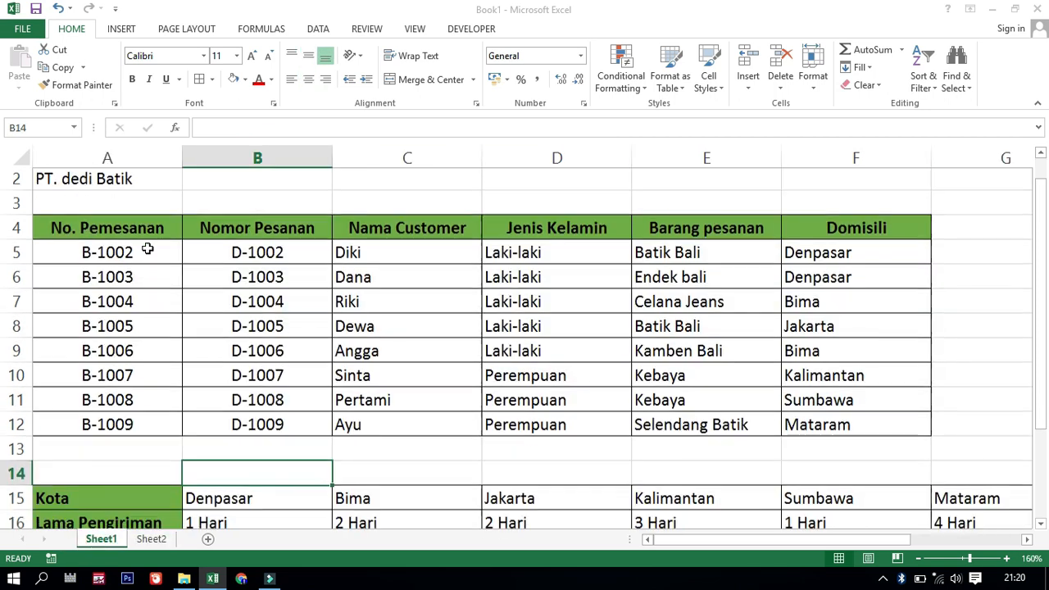
scroll(147, 249, down, 1)
scroll(143, 245, up, 1)
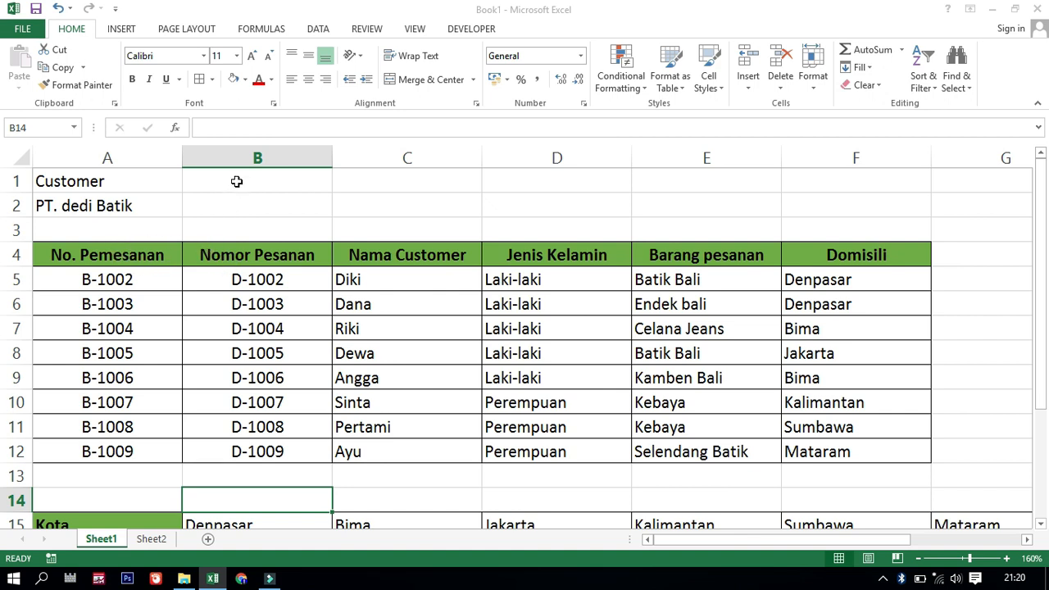
click(234, 258)
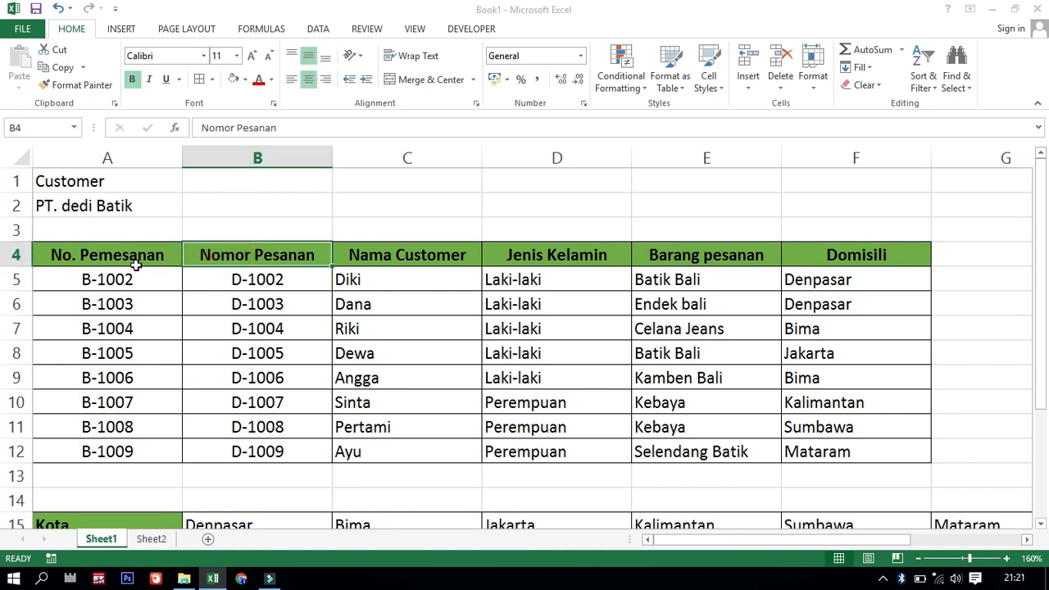
drag(129, 255, 110, 447)
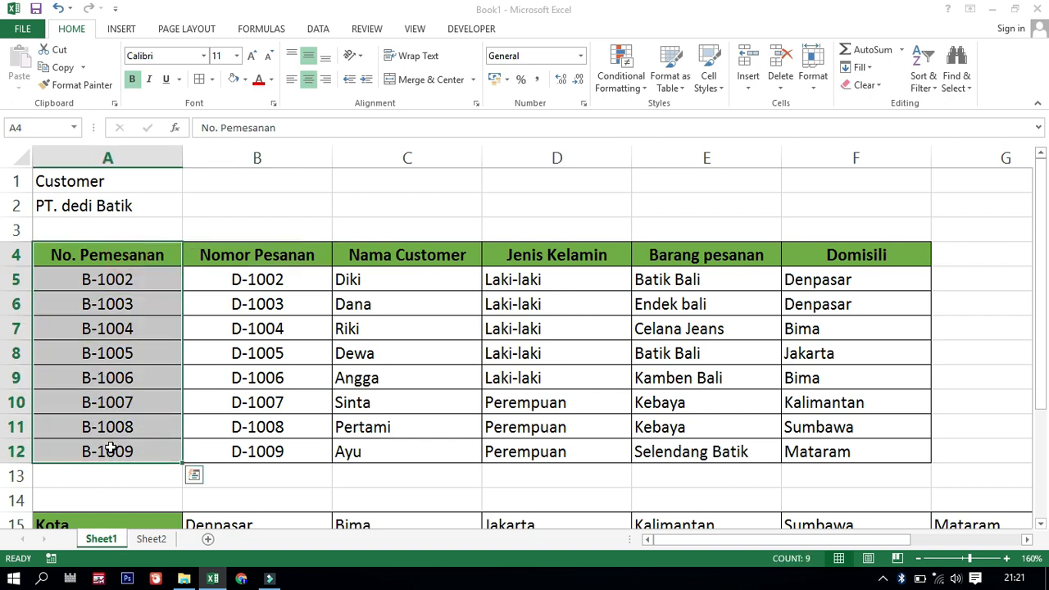
right_click(106, 259)
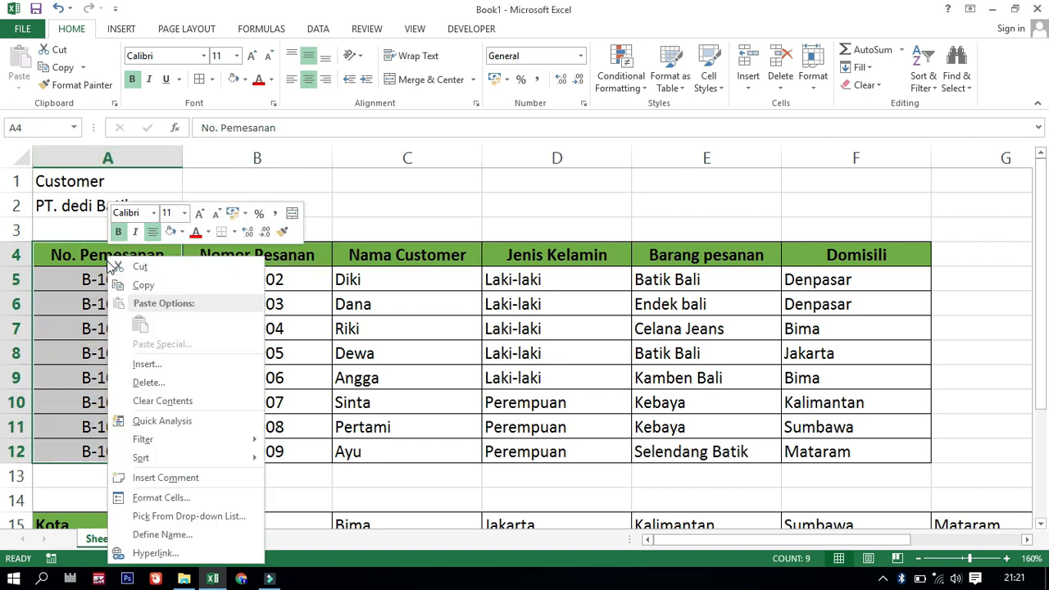
click(155, 388)
click(119, 429)
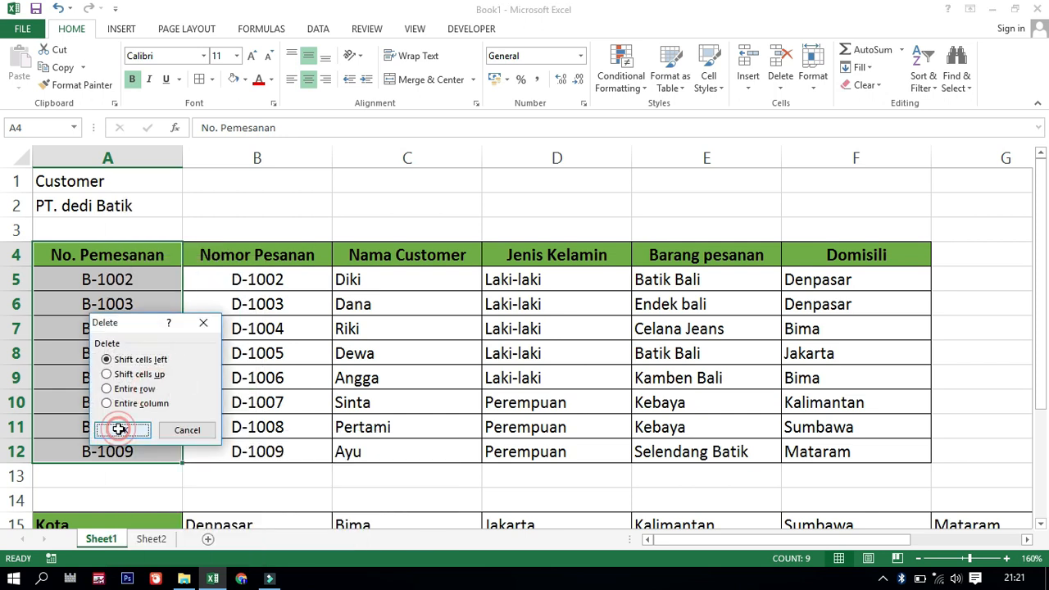
click(243, 321)
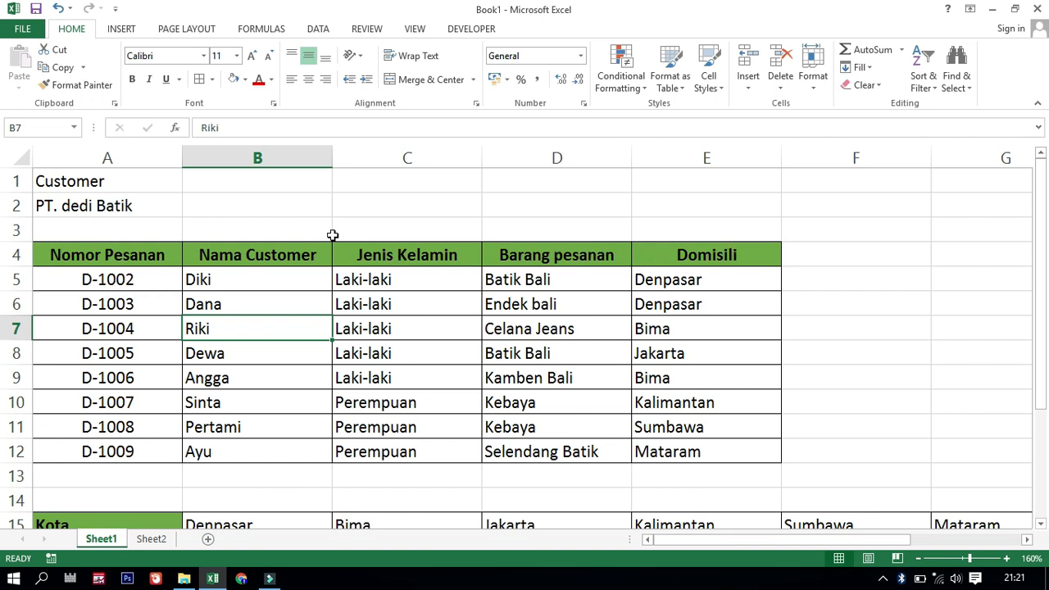
Insert an empty row above the header row of the recap table on Sheet2
scroll(391, 314, down, 3)
scroll(391, 314, up, 3)
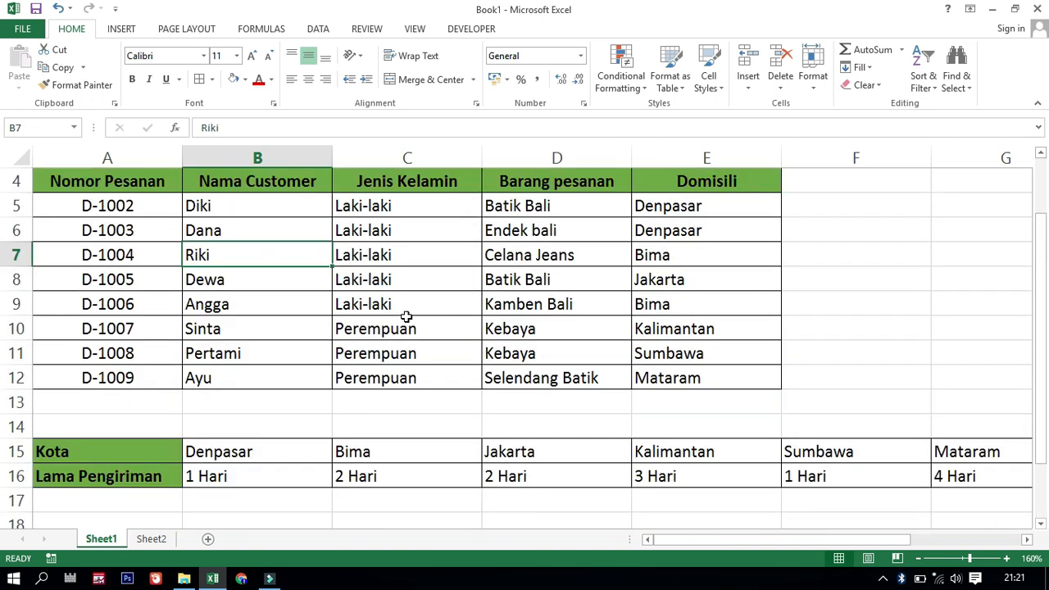
scroll(407, 314, down, 5)
scroll(410, 330, up, 4)
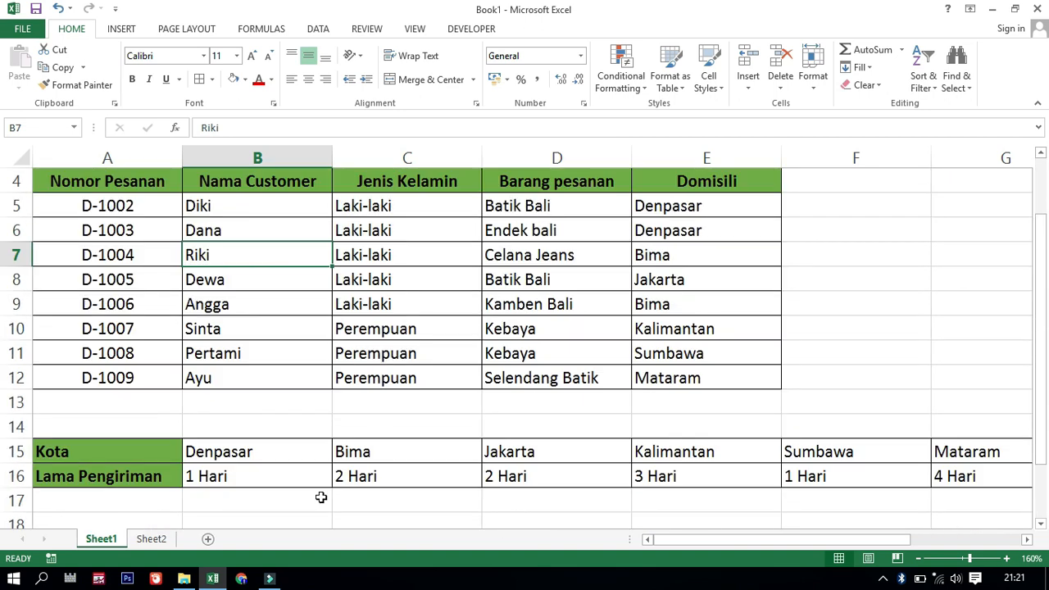
click(151, 538)
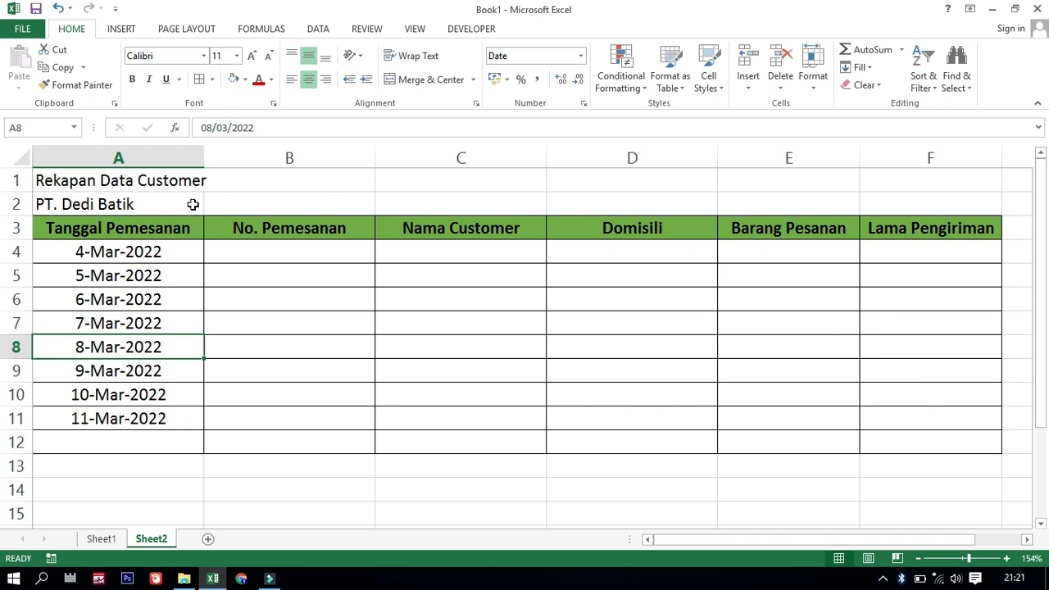
click(15, 228)
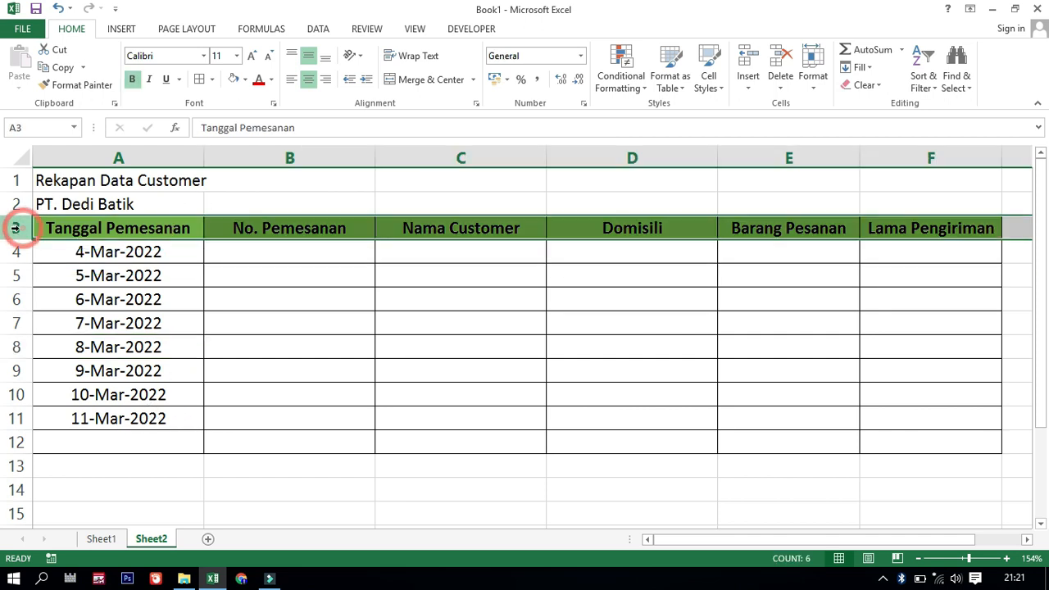
right_click(19, 230)
click(52, 336)
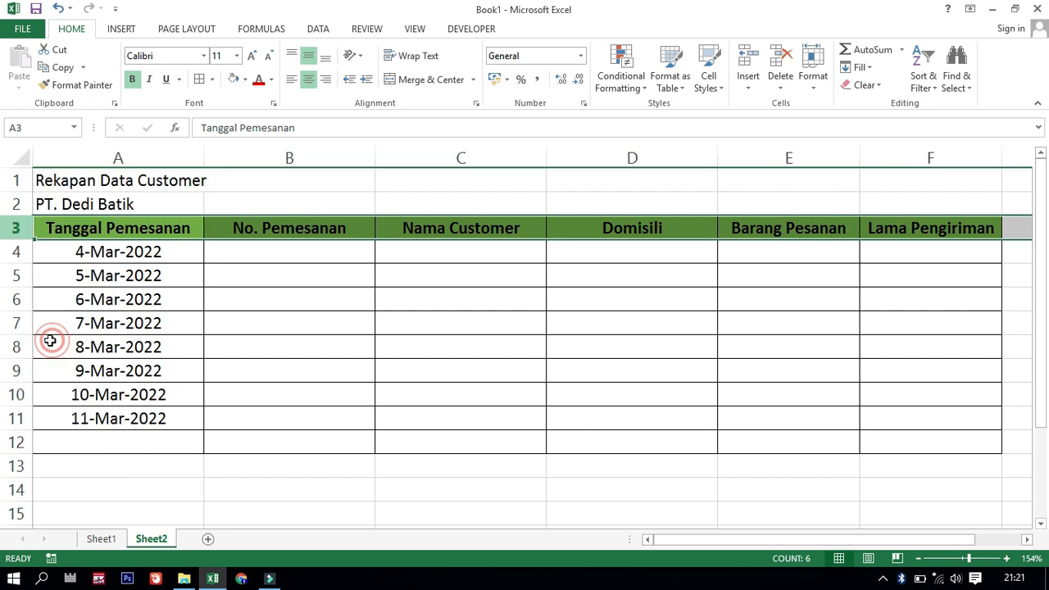
Enter the period title "Priode maret 2022" in cell A3, below the company name
click(68, 232)
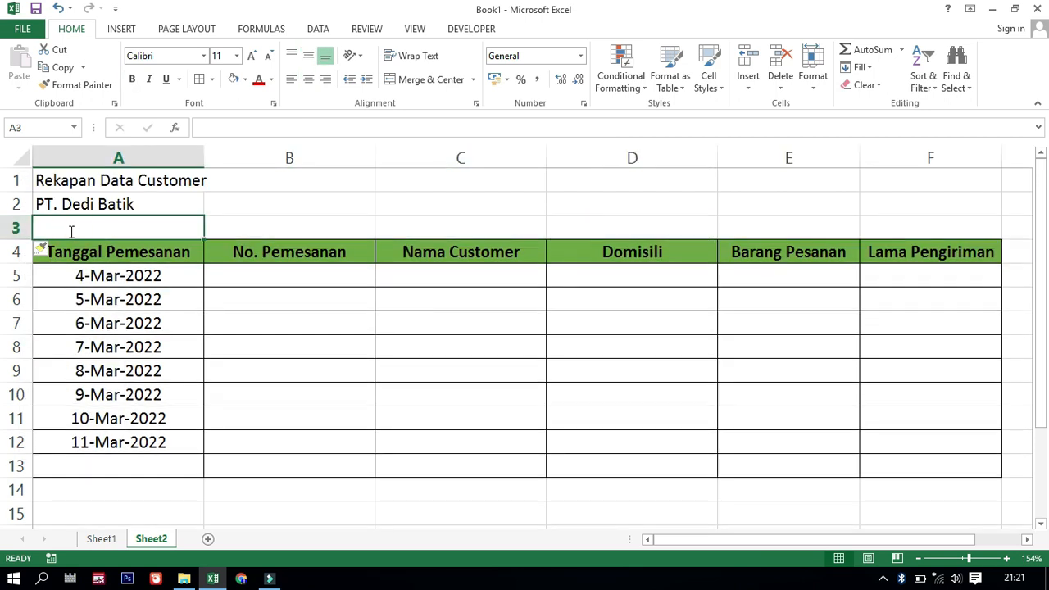
text(Prode)
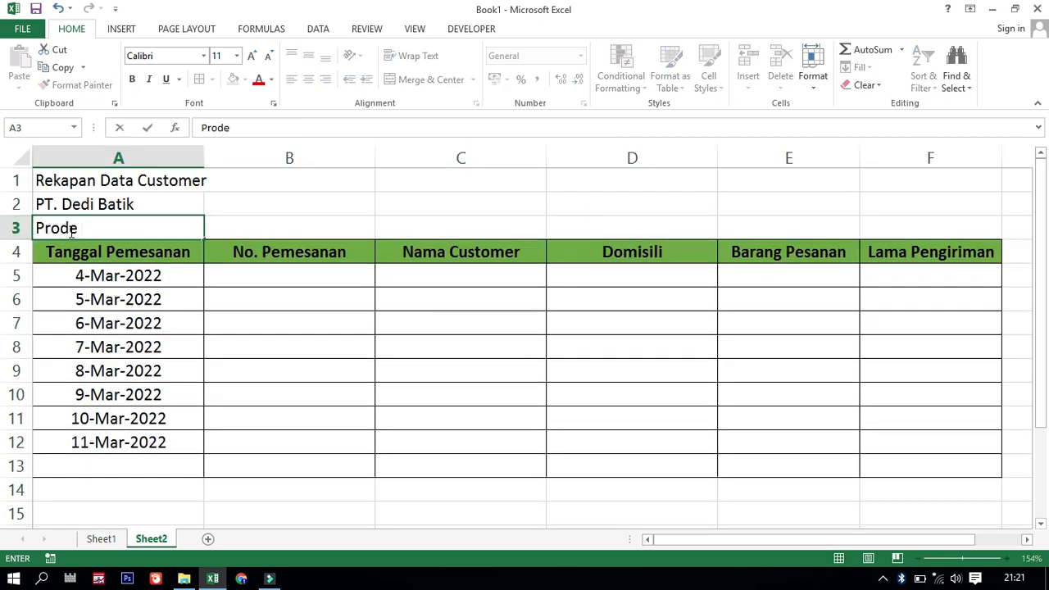
key(BackSpace)
key(BackSpace)
key(BackSpace)
text(iode m)
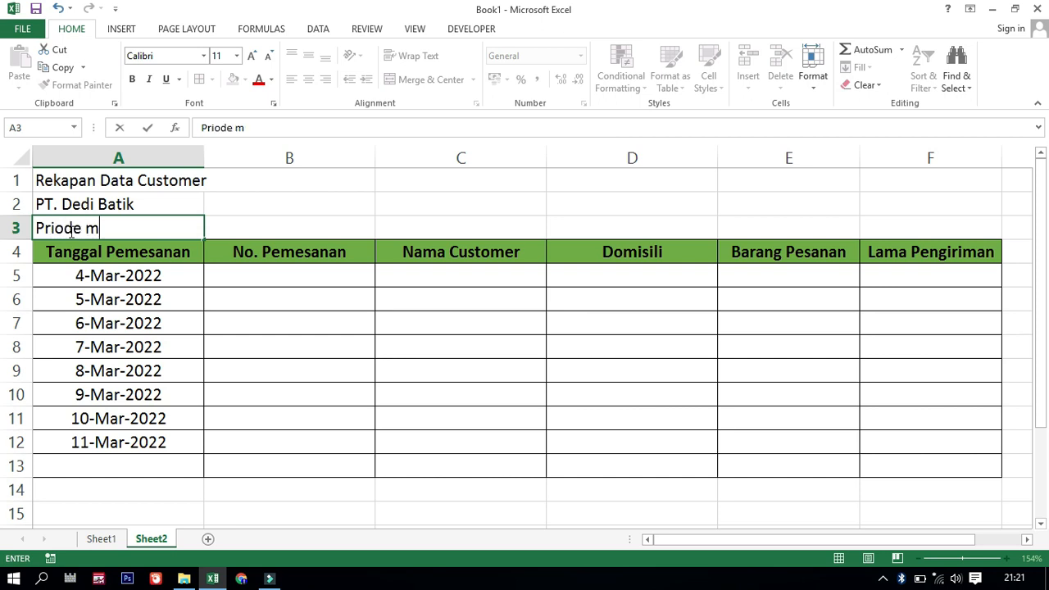
text(aret 2022)
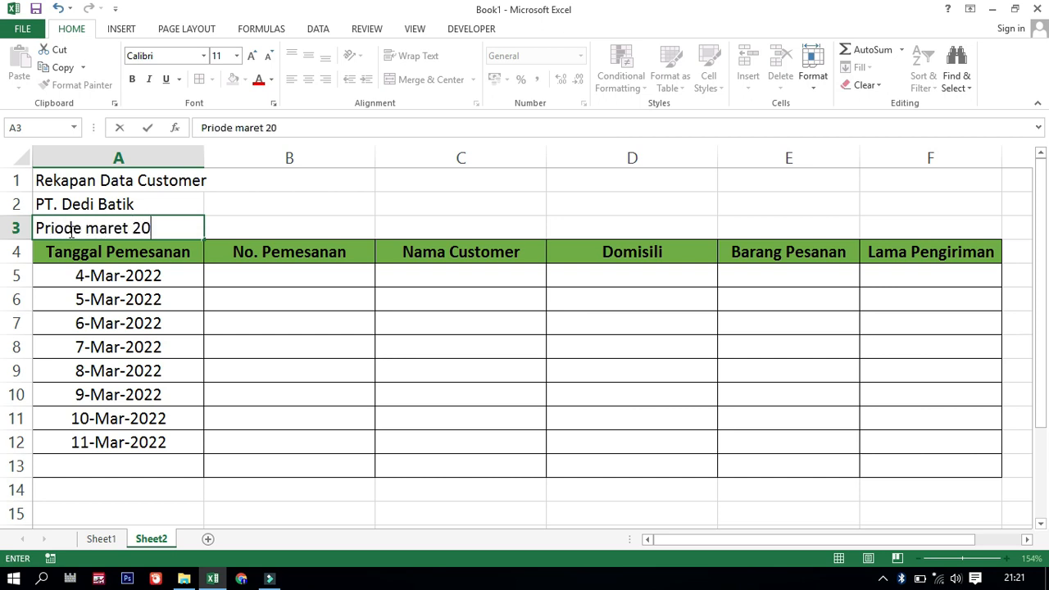
click(154, 297)
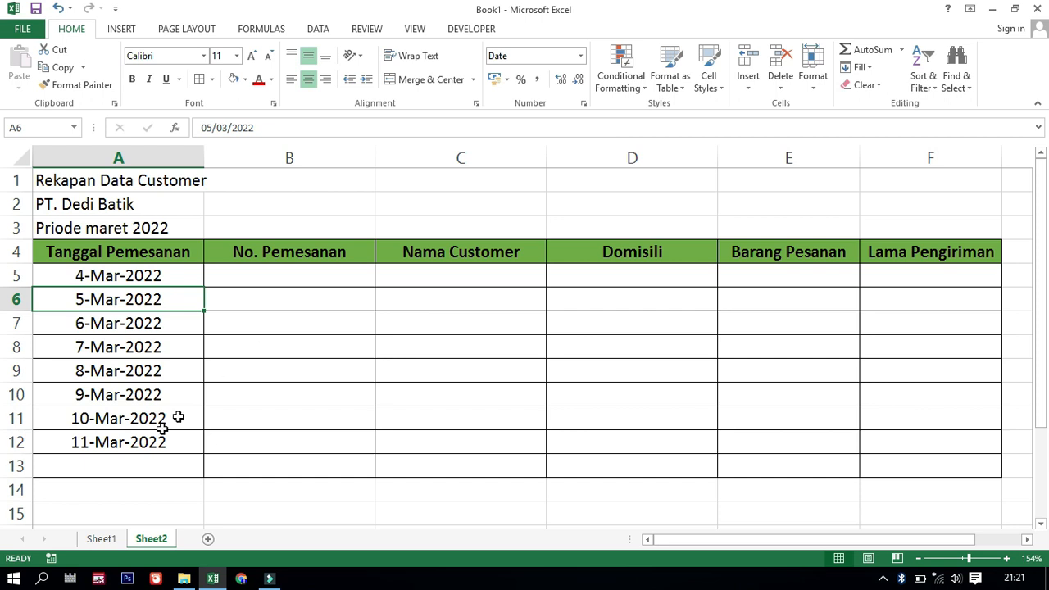
Write the function names "vlookup" in C2 and "hlookup" in C3 above the recap table on Sheet2
click(293, 276)
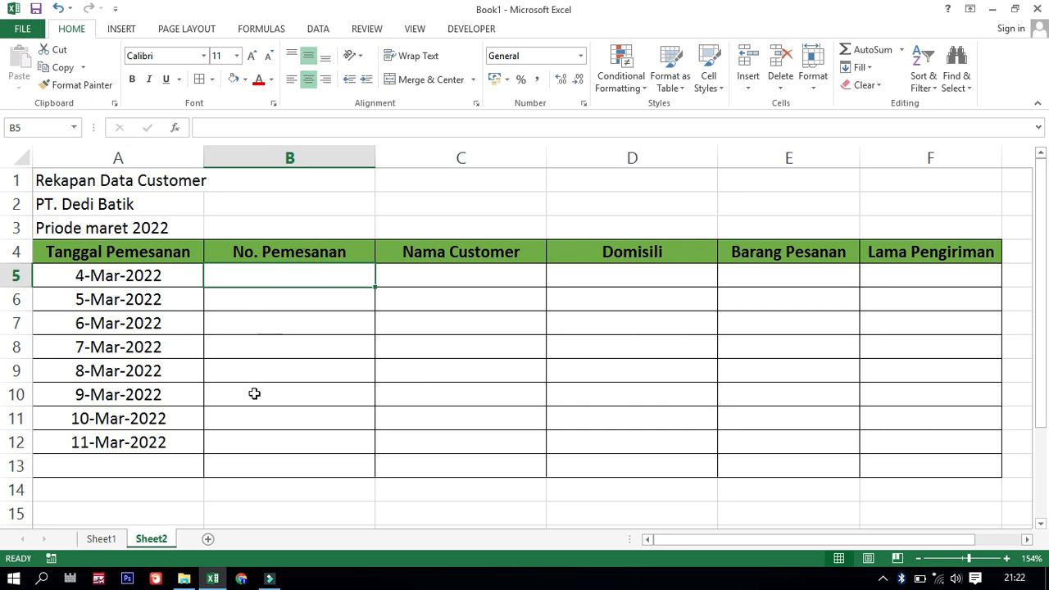
click(283, 209)
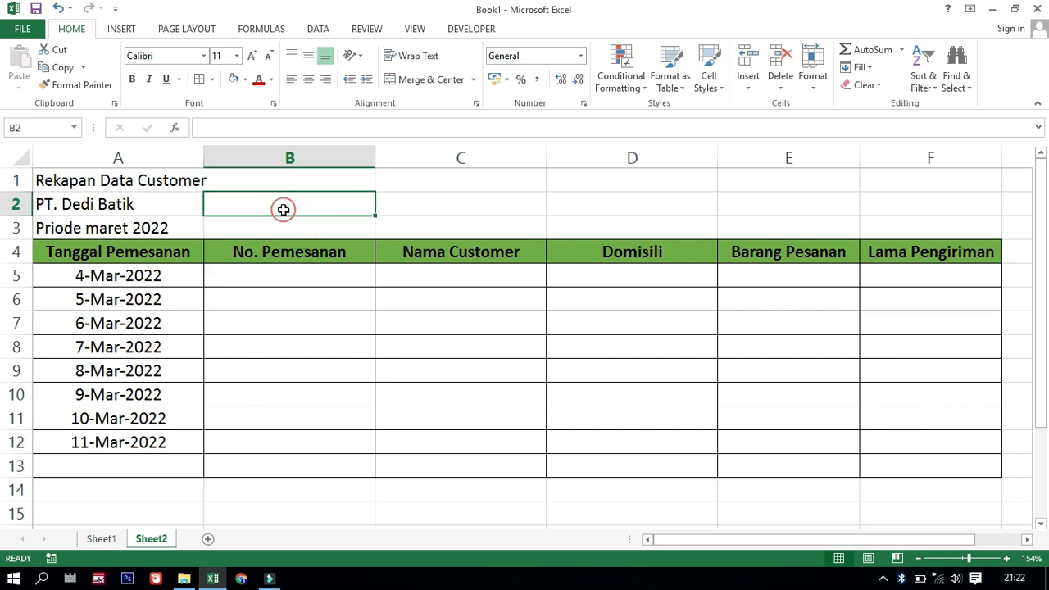
click(469, 204)
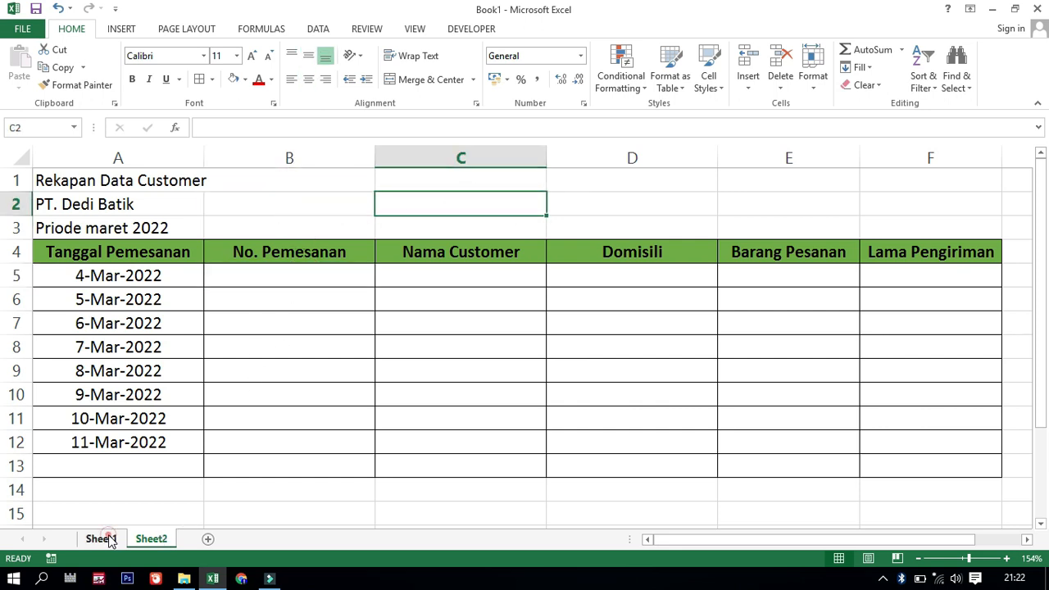
click(103, 538)
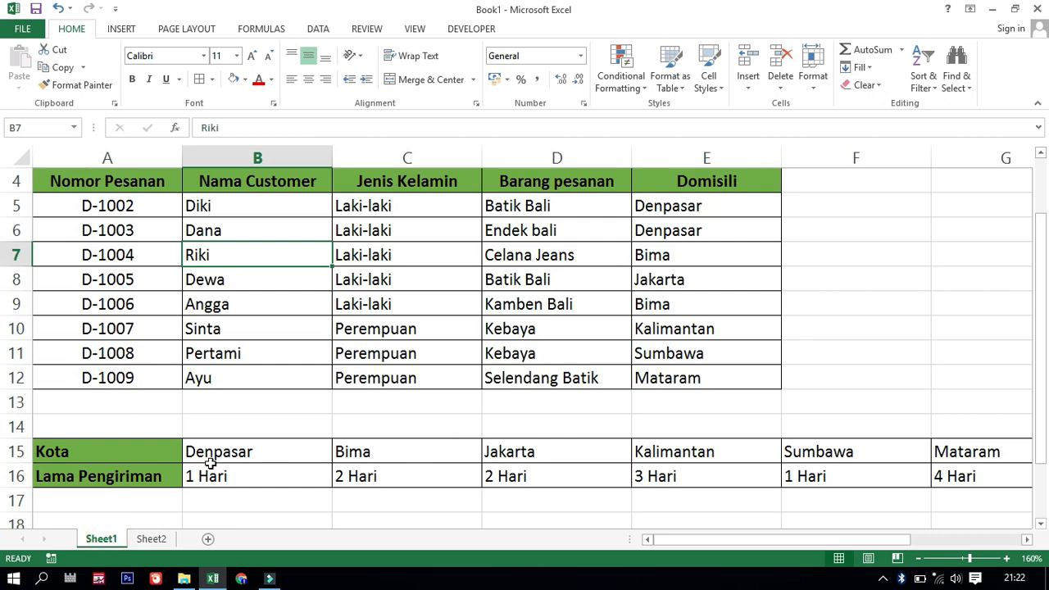
click(152, 539)
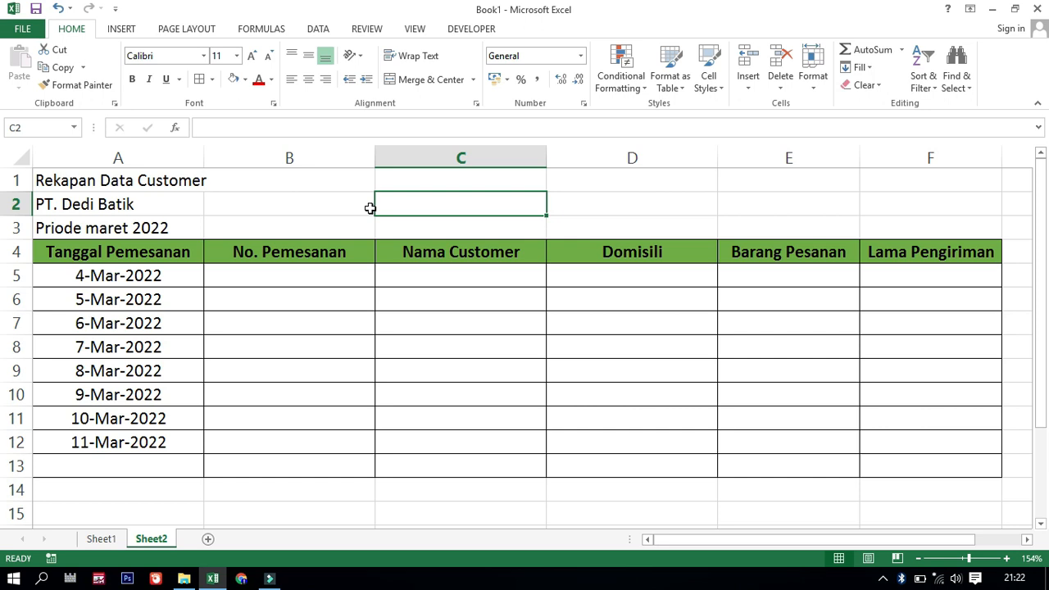
text(vloo)
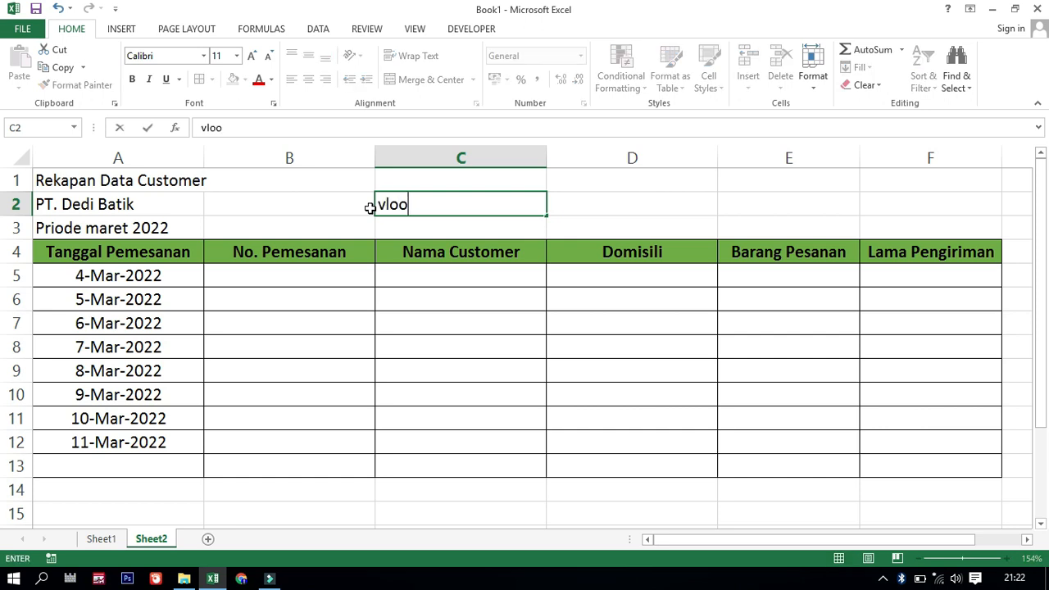
text(kup)
key(Return)
text(h)
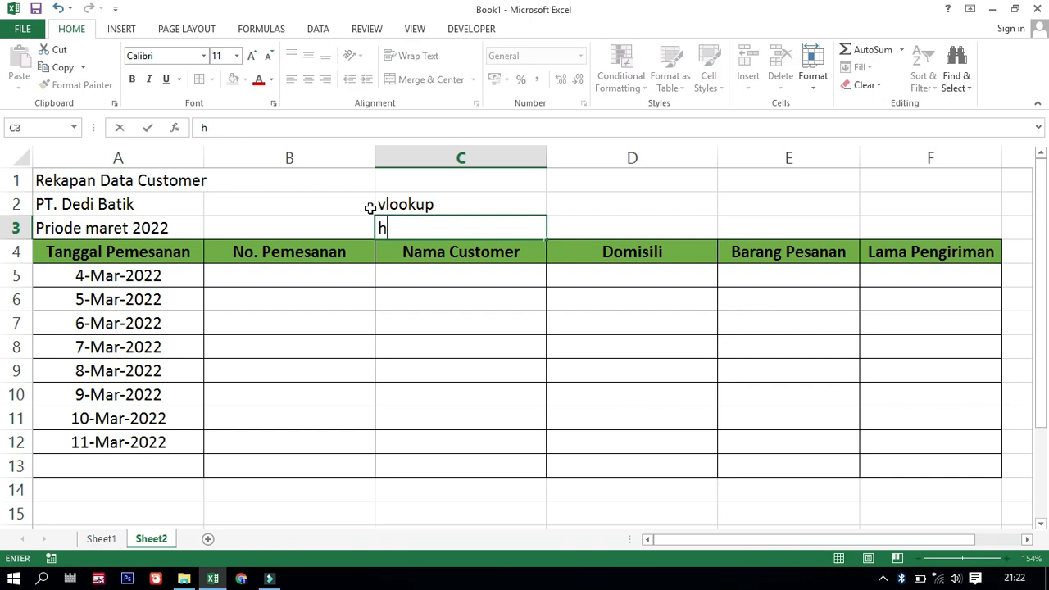
text(lookup)
click(472, 204)
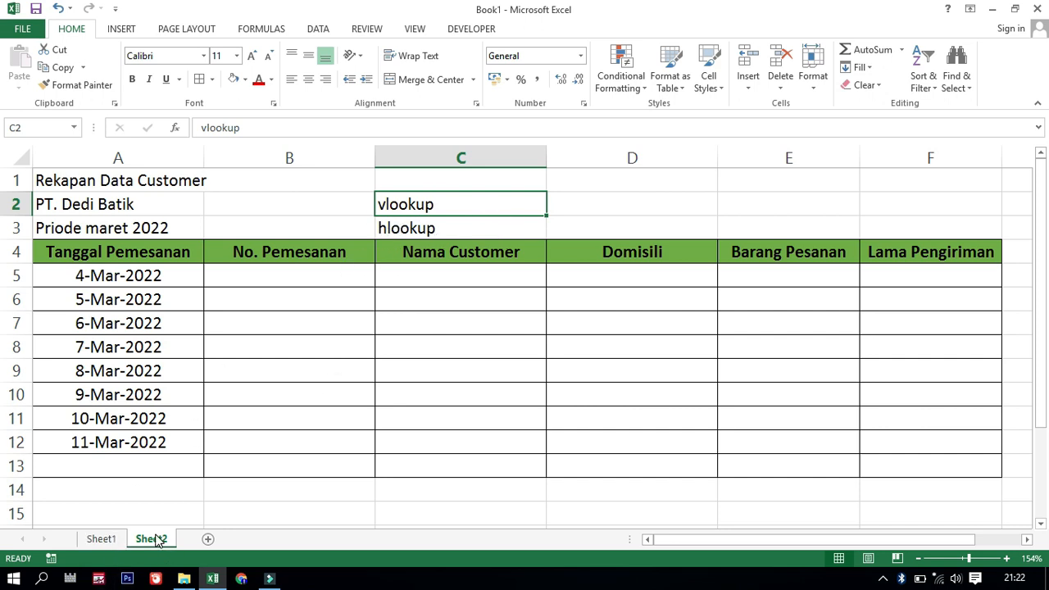
click(102, 539)
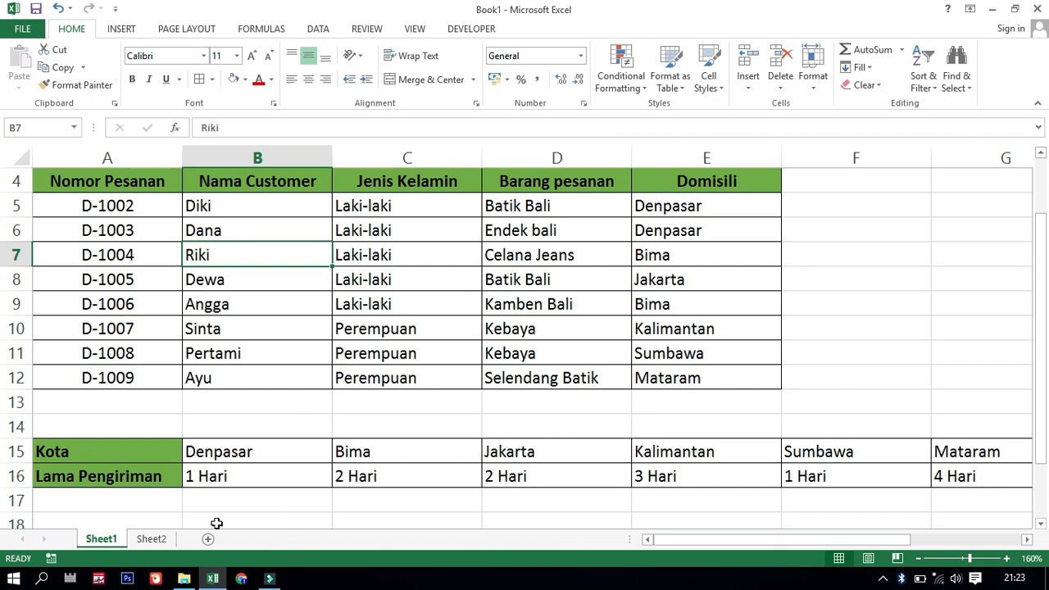
click(144, 537)
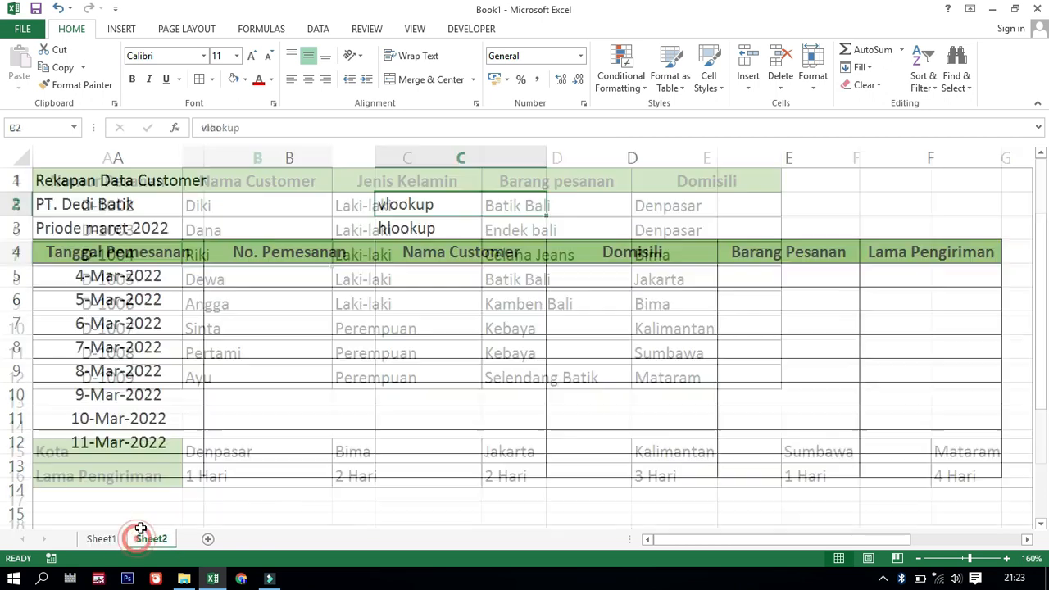
click(273, 274)
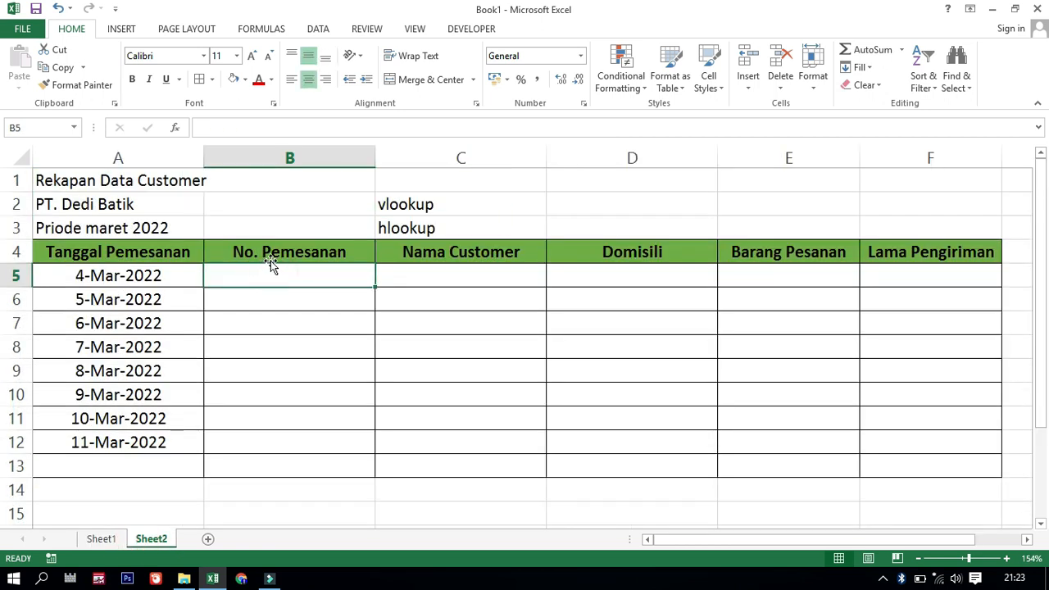
click(101, 539)
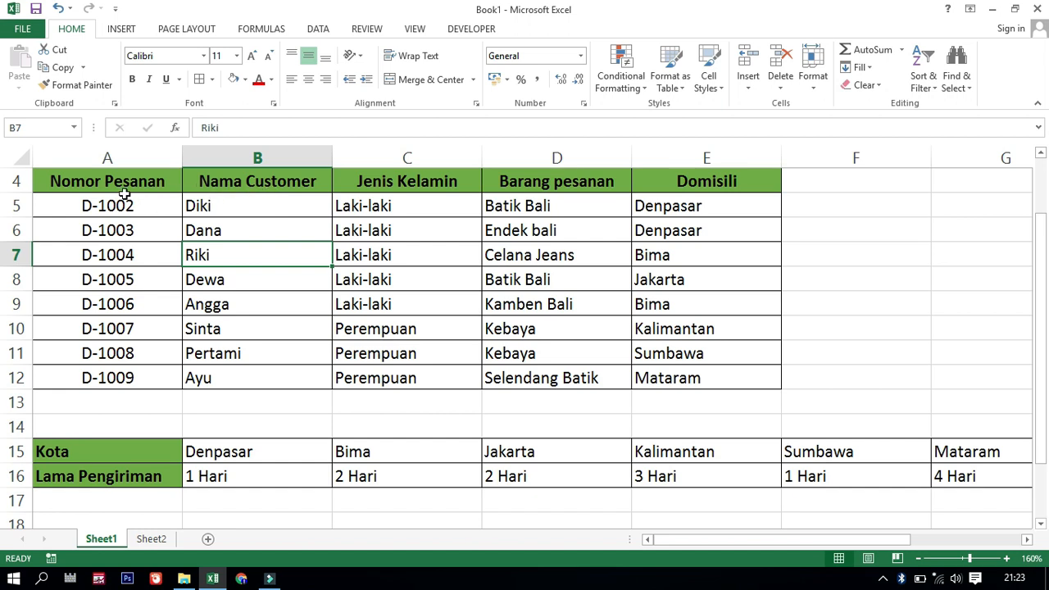
click(150, 539)
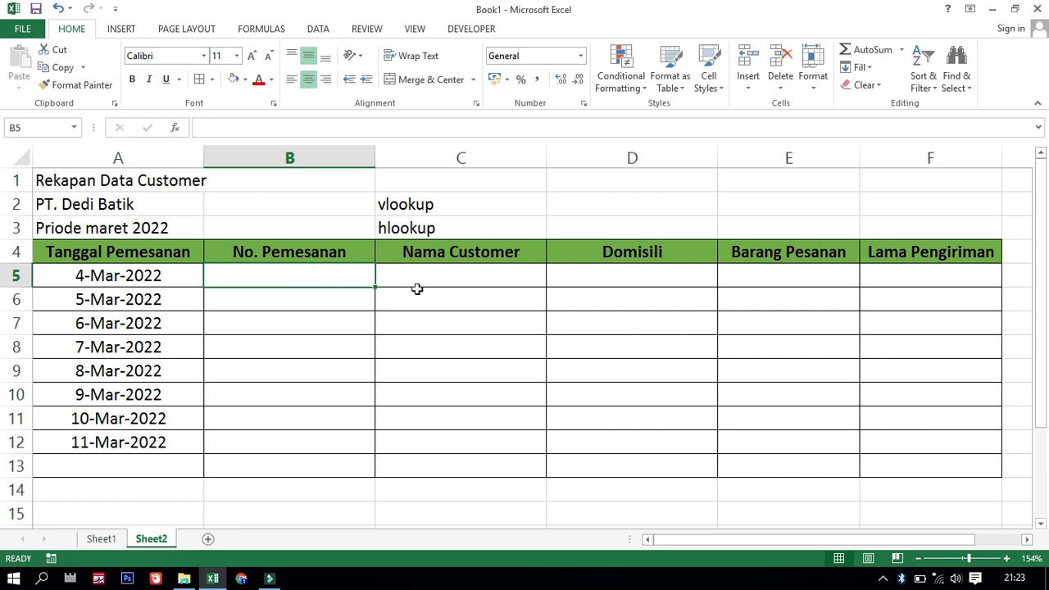
text(D-)
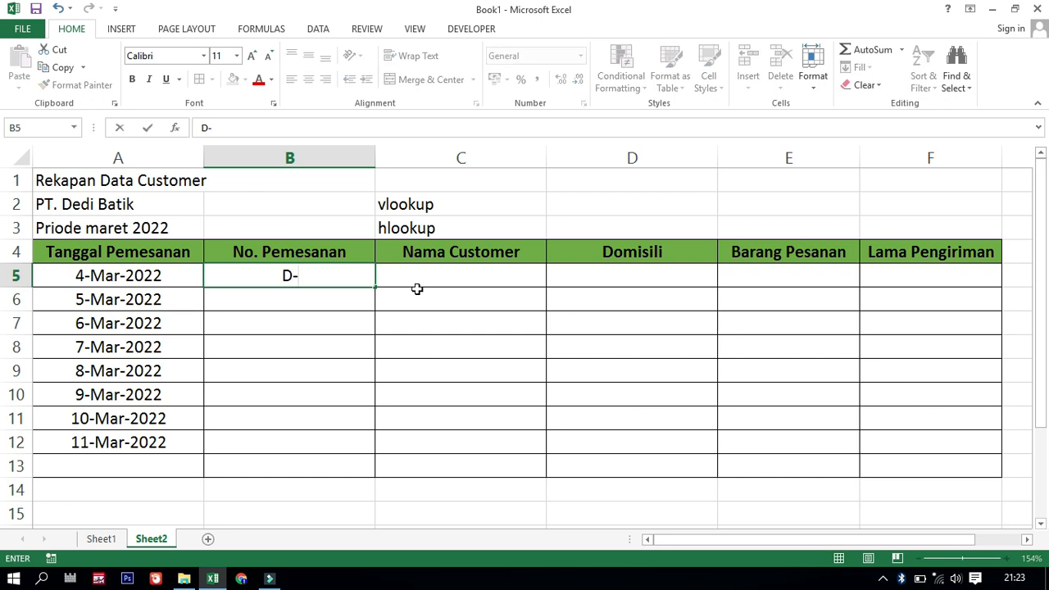
key(BackSpace)
key(BackSpace)
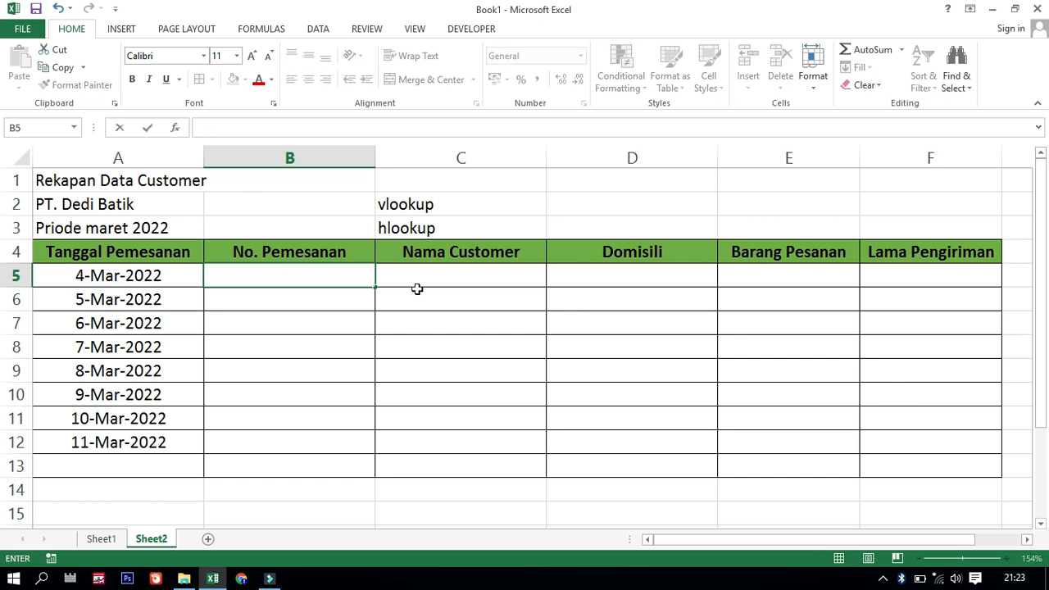
Enter the third order number from the Sheet1 list in cell B5 of Sheet2, under No. Pemesanan
click(115, 543)
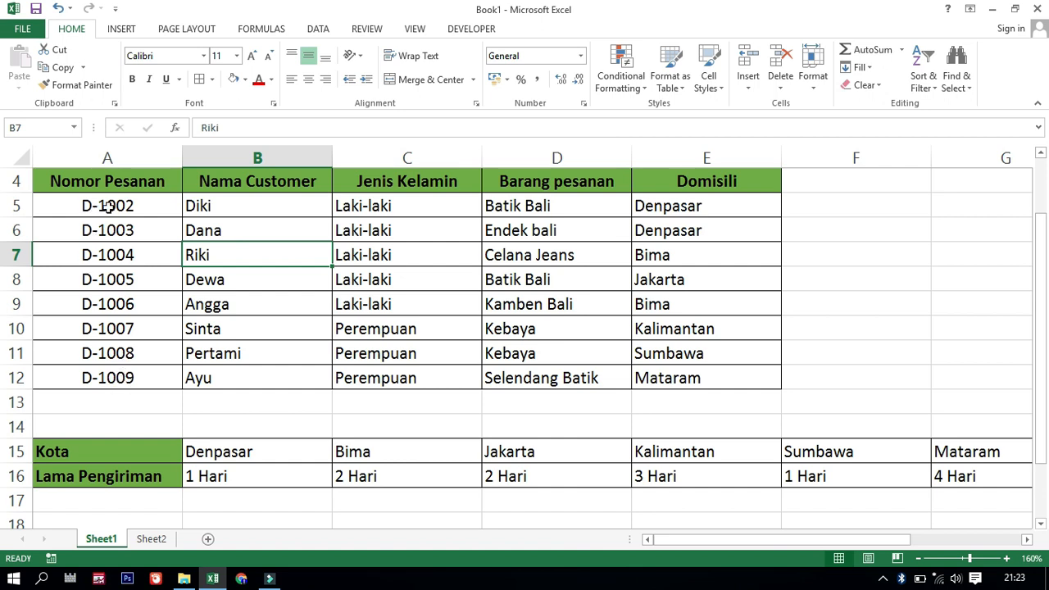
click(149, 539)
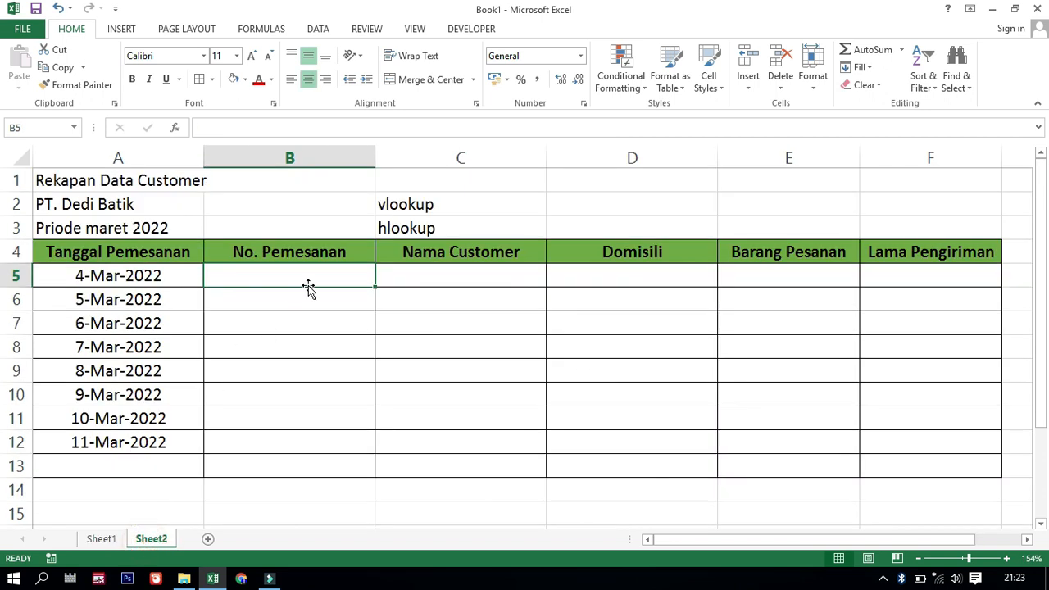
text(D)
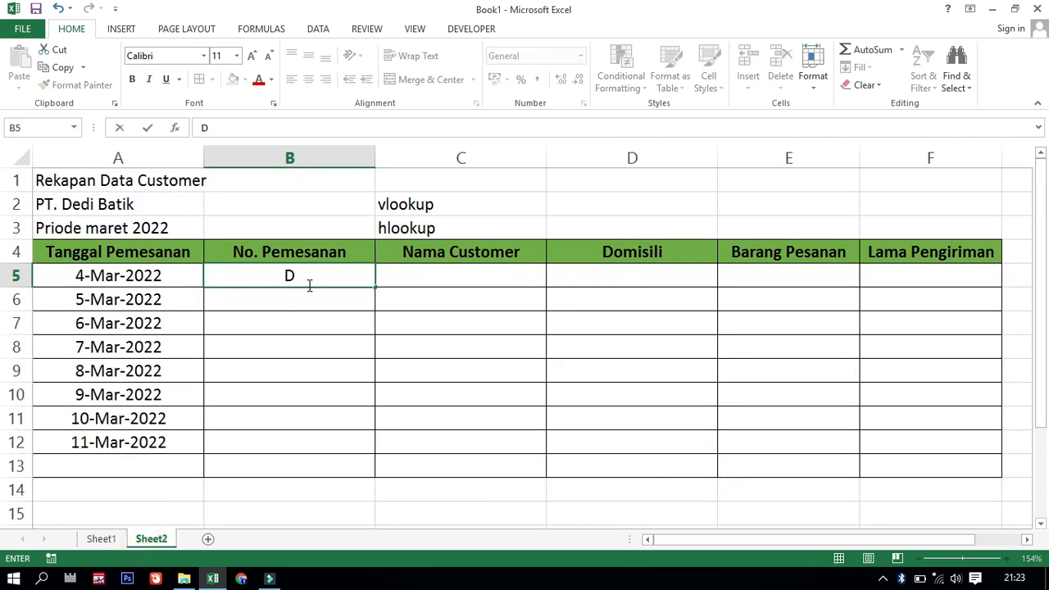
text(-1004)
click(340, 301)
click(369, 277)
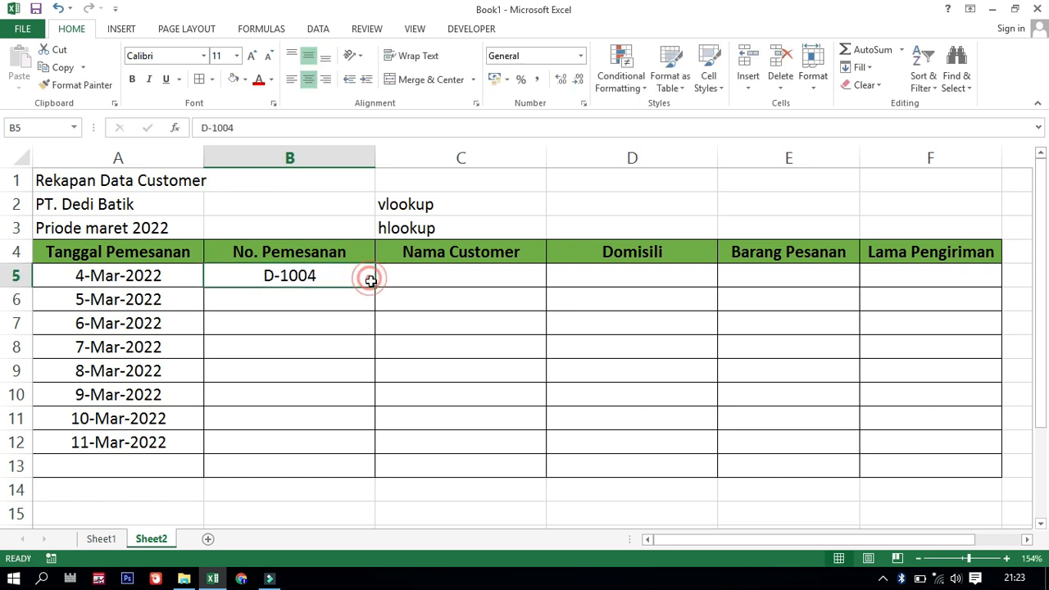
Fill the order numbers from B5 down to B10, and start a second series in B11 with the first Sheet1 order number, down to B13
drag(375, 286, 361, 397)
click(317, 418)
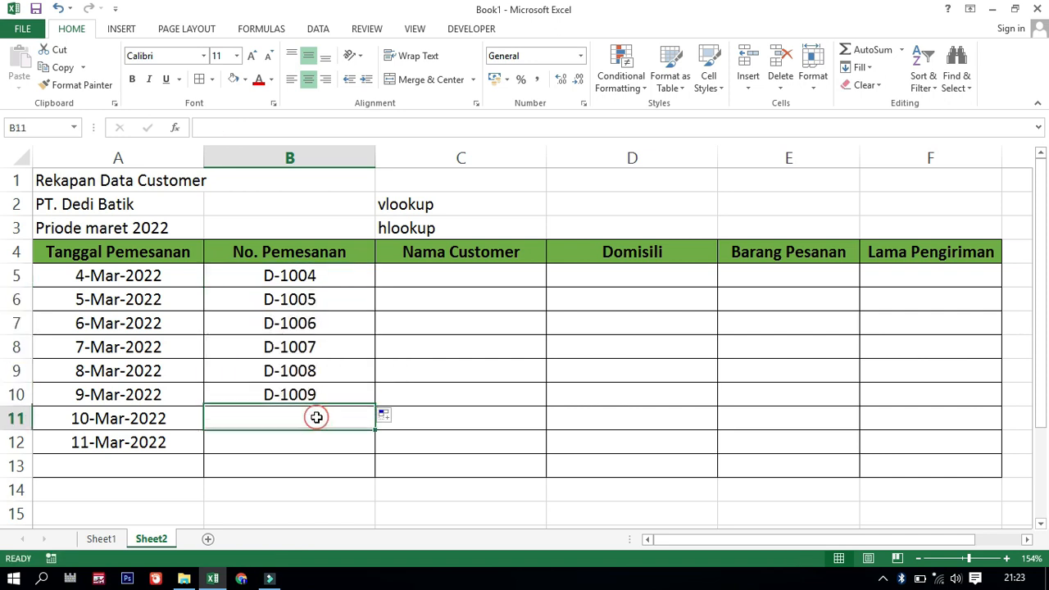
text(D)
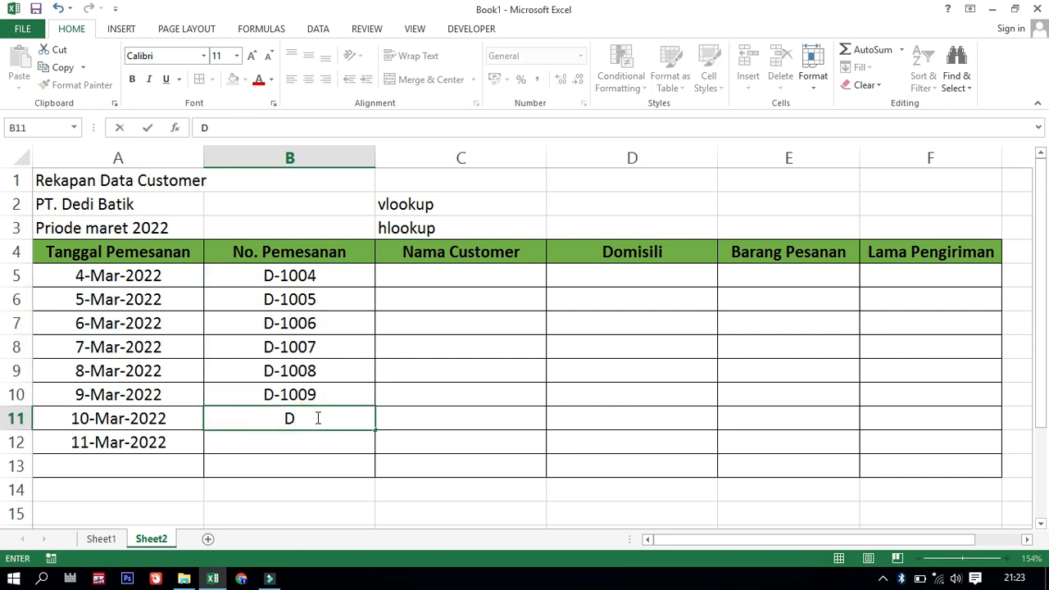
text(-1002)
click(304, 459)
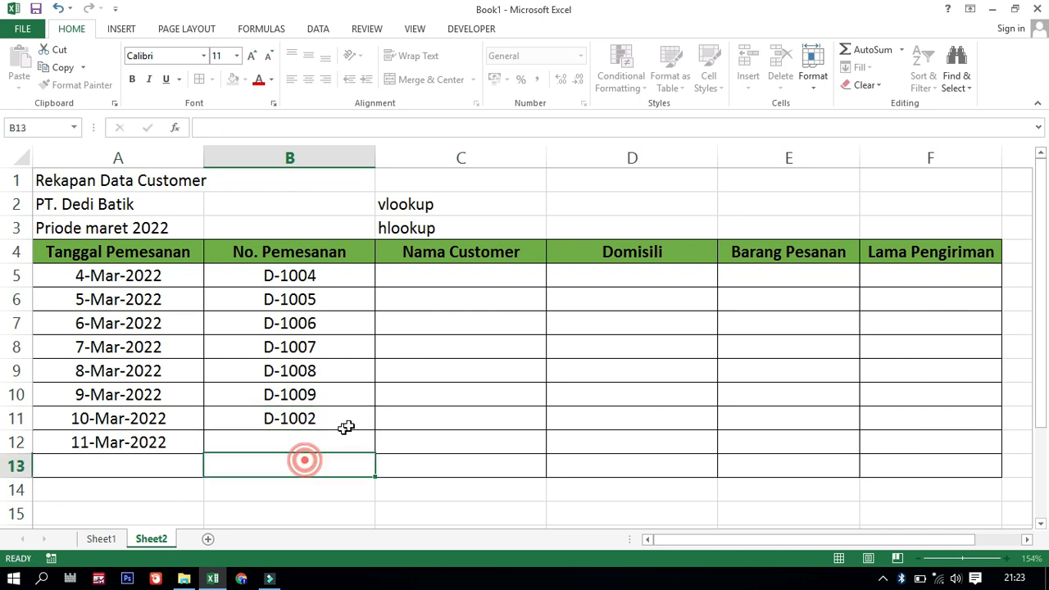
click(355, 420)
drag(374, 430, 342, 465)
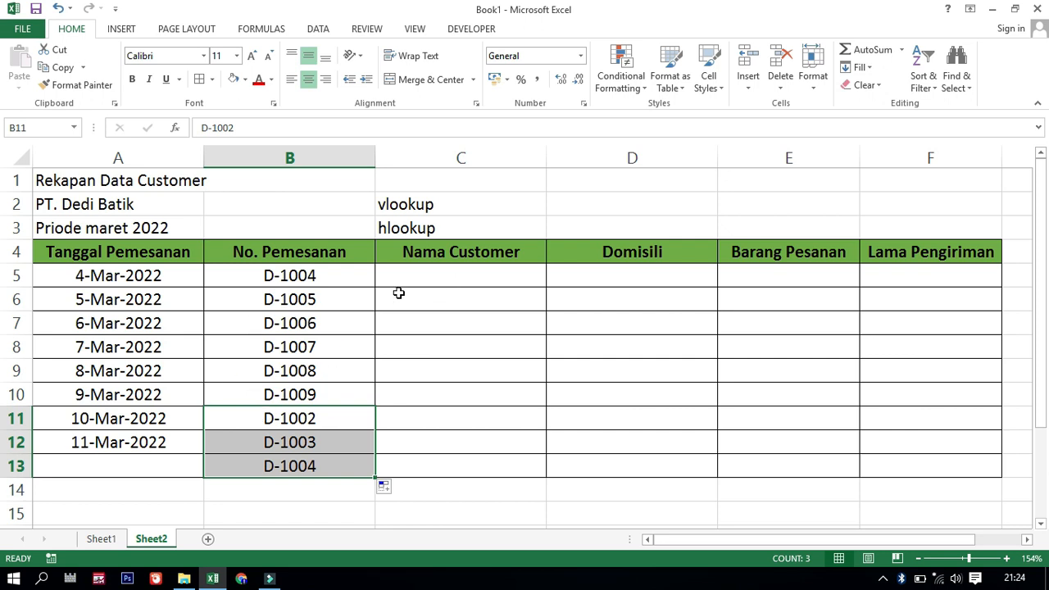
Start a VLOOKUP formula in cell C5 of Sheet2, under Nama Customer
click(463, 278)
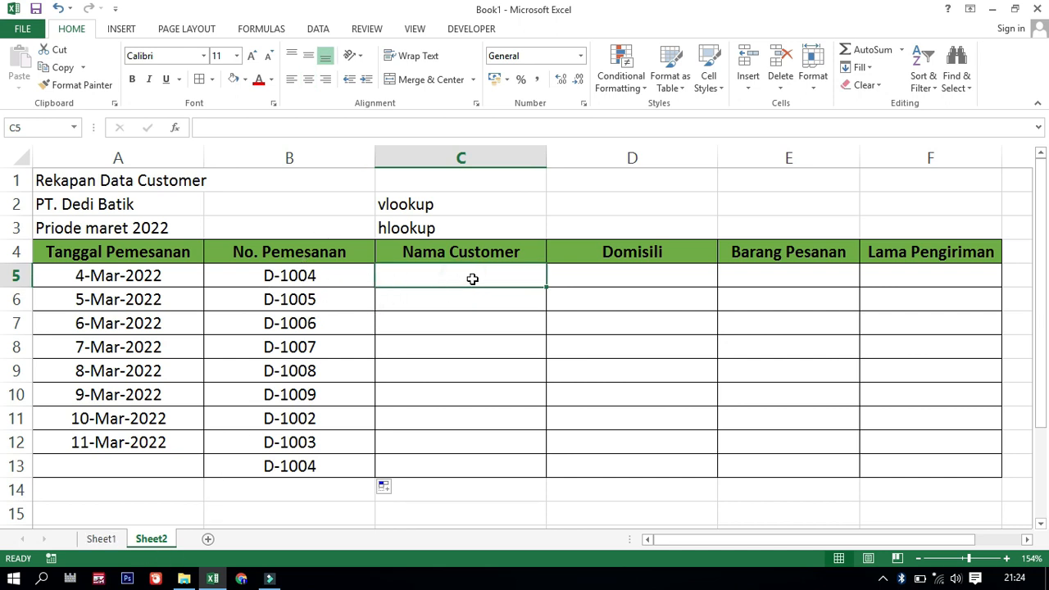
text(=)
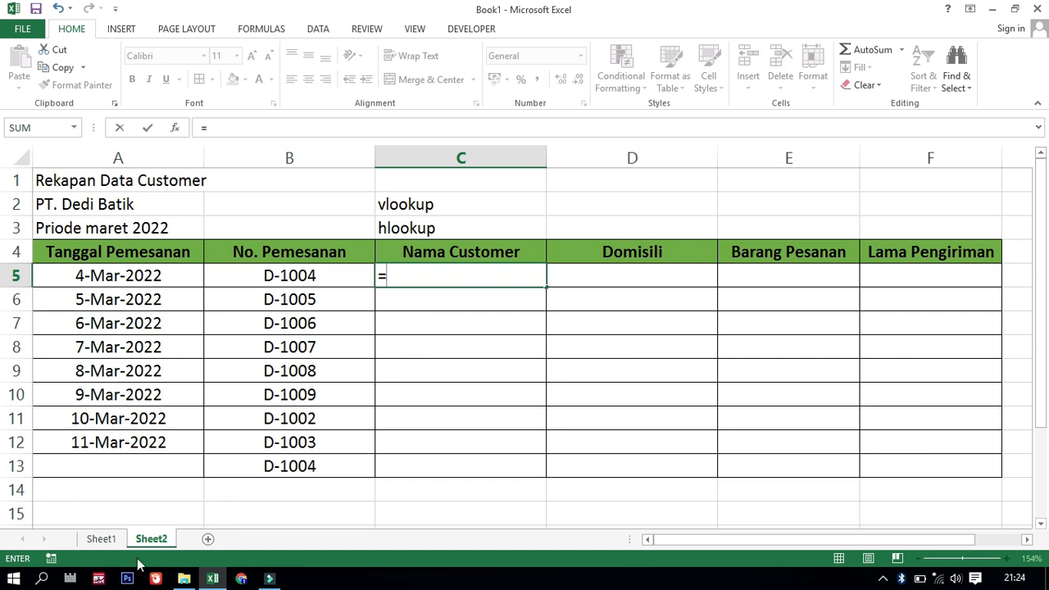
click(100, 539)
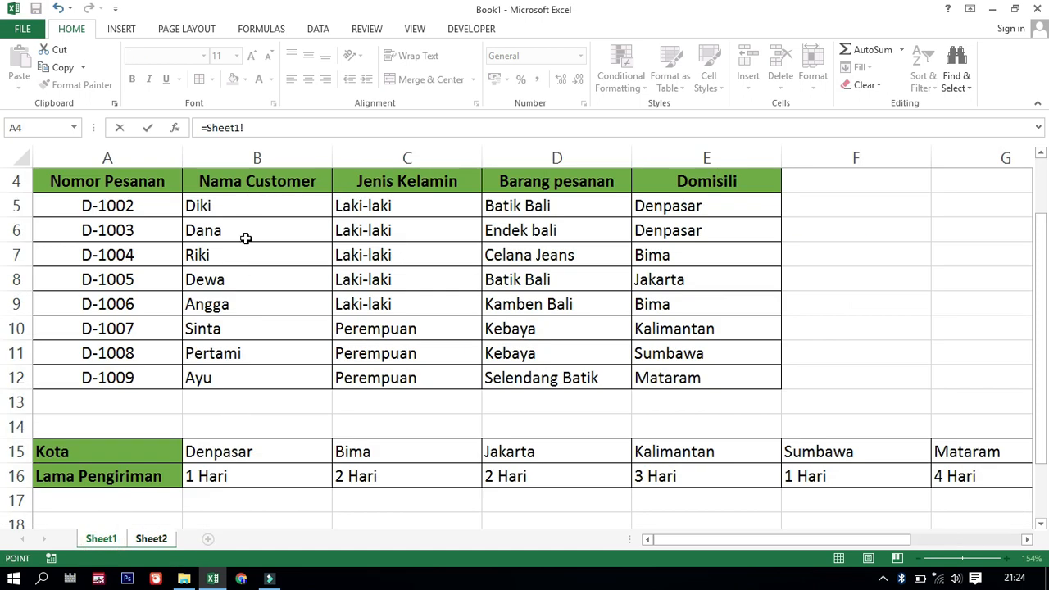
click(146, 541)
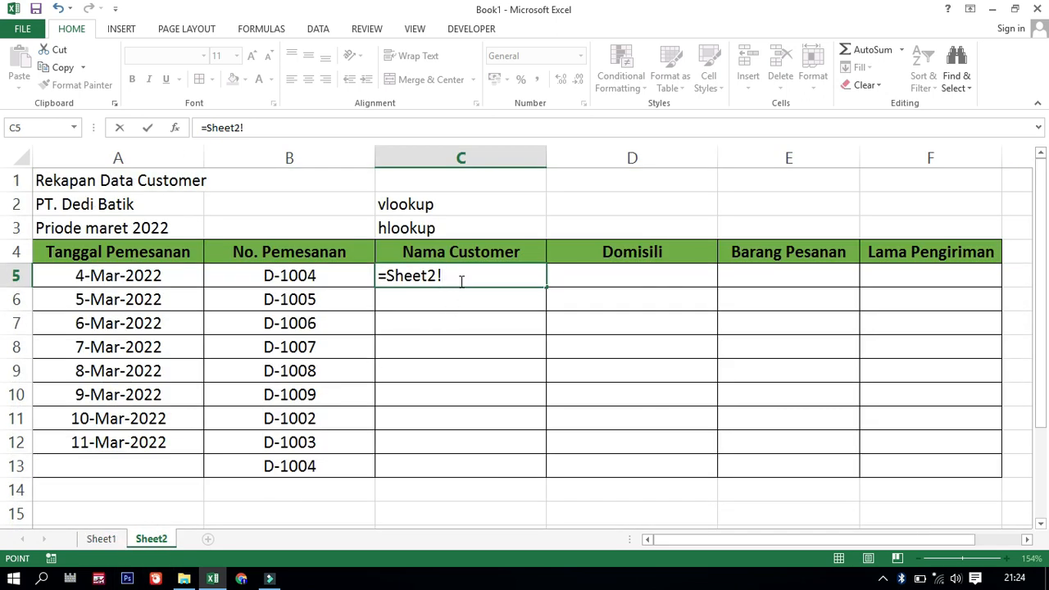
key(BackSpace)
key(BackSpace)
key(BackSpace)
key(BackSpace)
key(BackSpace)
key(BackSpace)
key(BackSpace)
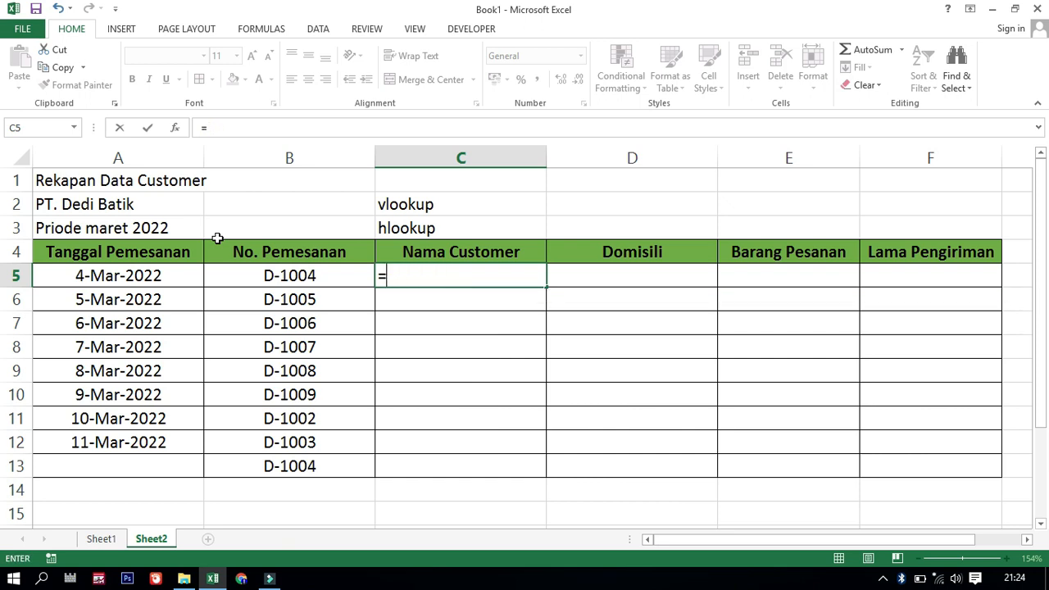
text(vloo)
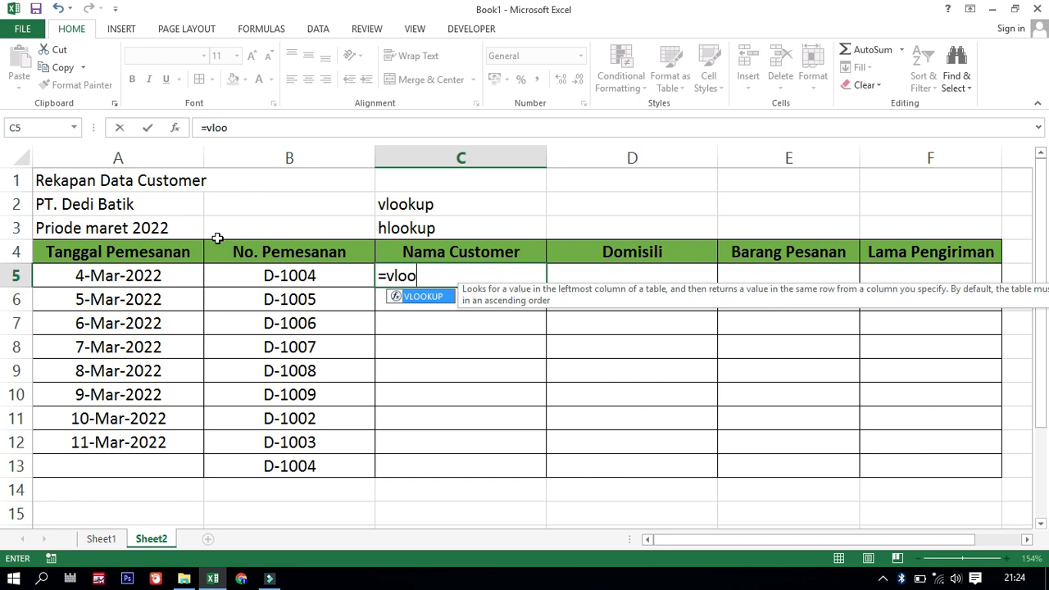
double_click(440, 298)
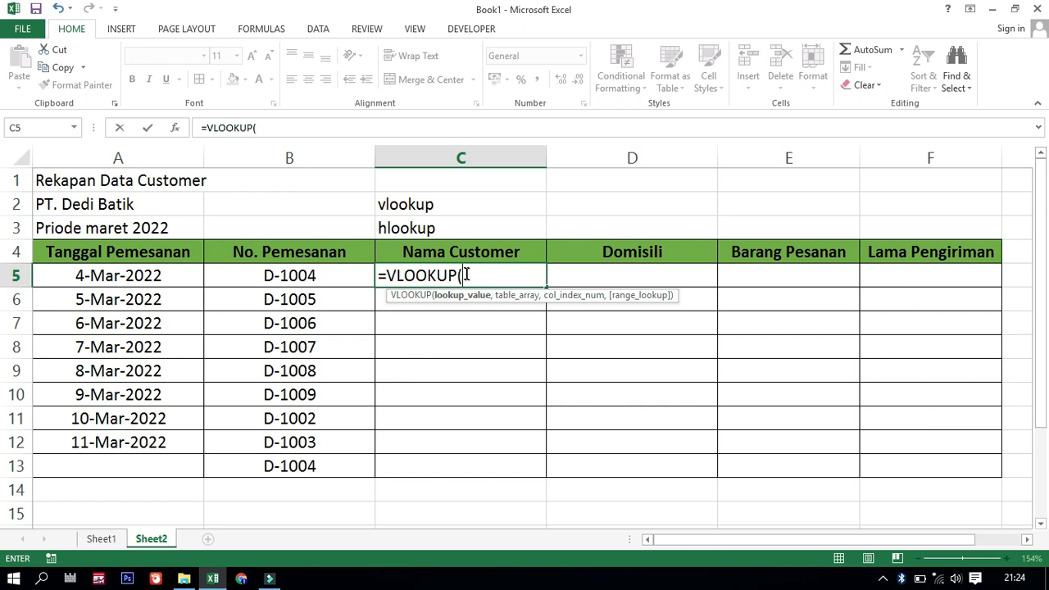
click(305, 278)
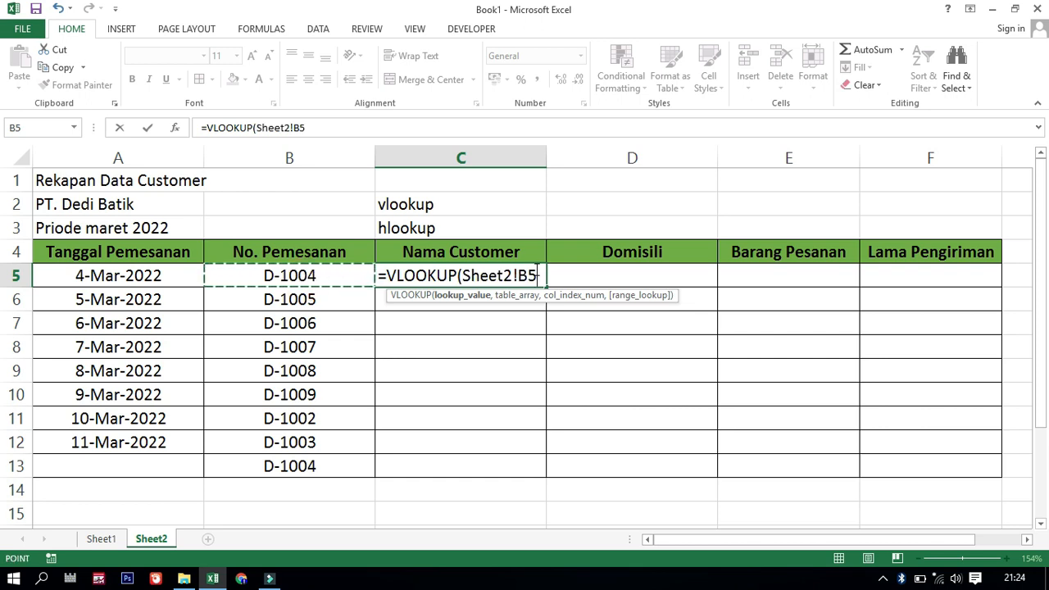
key(BackSpace)
key(BackSpace)
key(BackSpace)
key(BackSpace)
key(BackSpace)
key(BackSpace)
key(BackSpace)
key(BackSpace)
key(BackSpace)
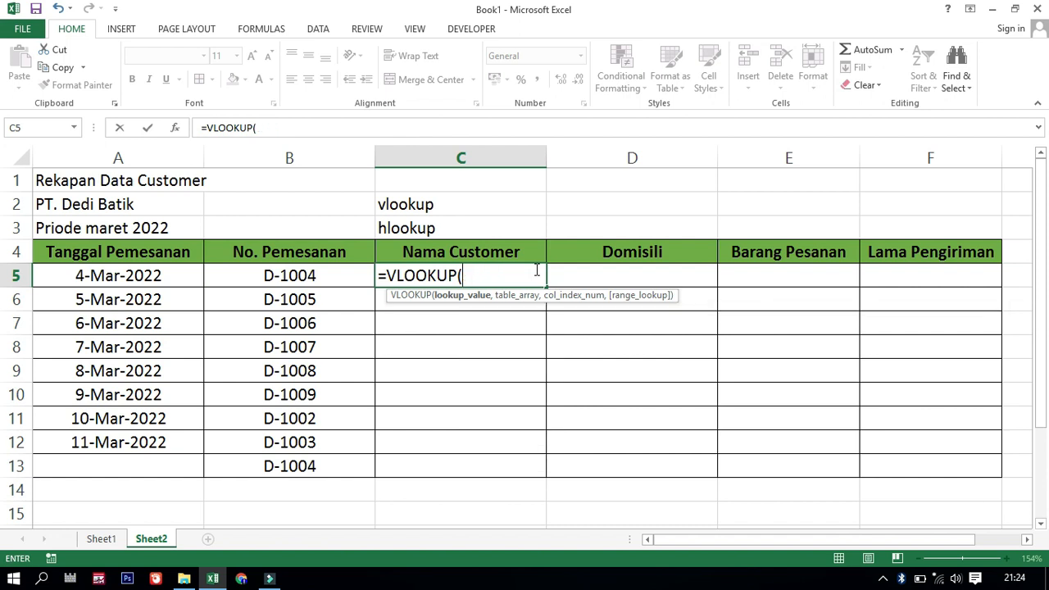
Set the lookup value to Sheet2!B5 and the table array to the absolute range Sheet1!$A$5:$E$12
click(294, 276)
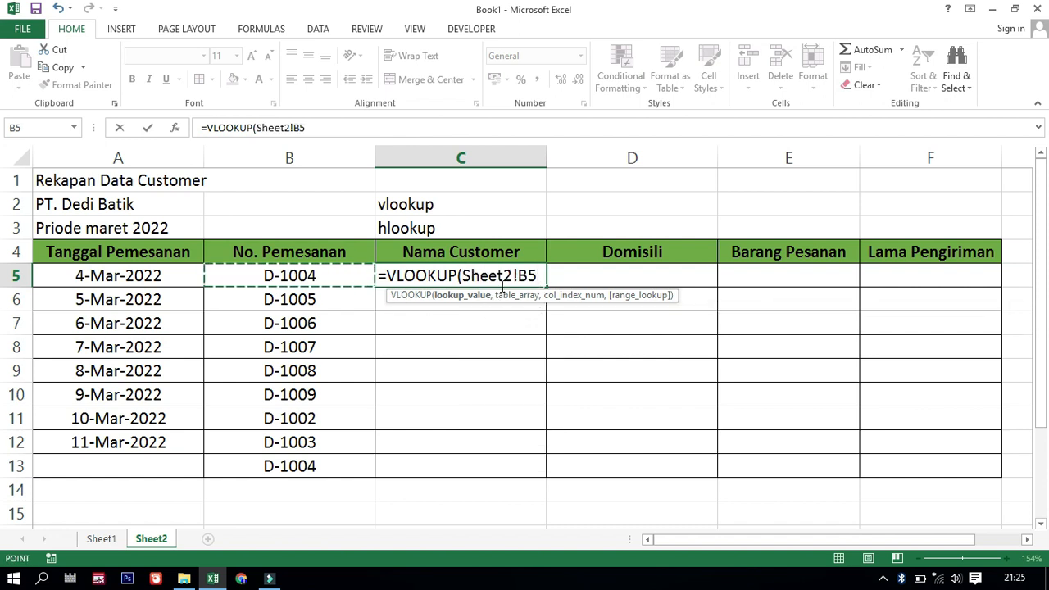
text(,)
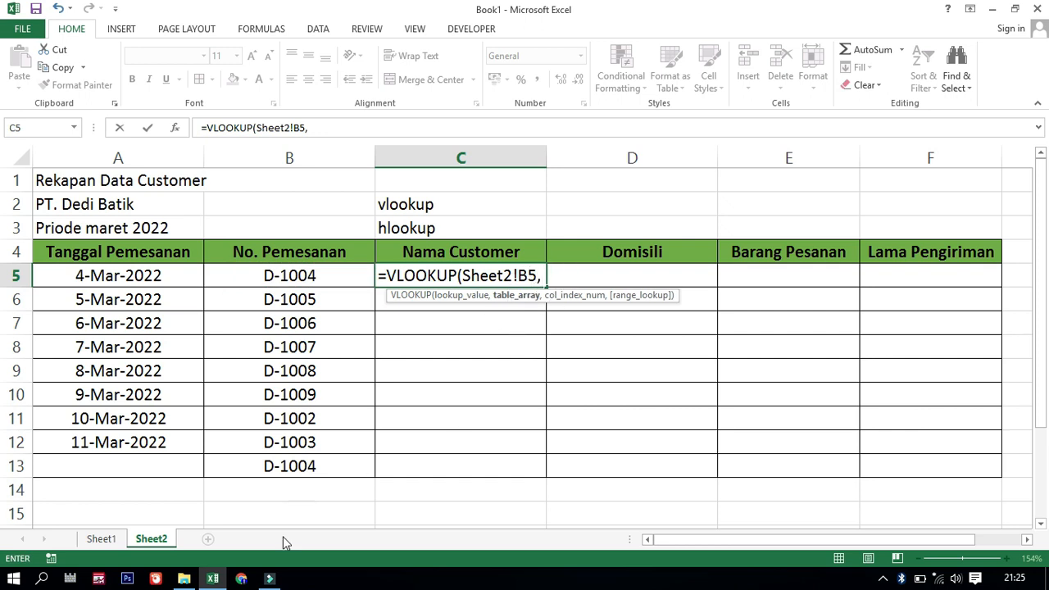
click(113, 539)
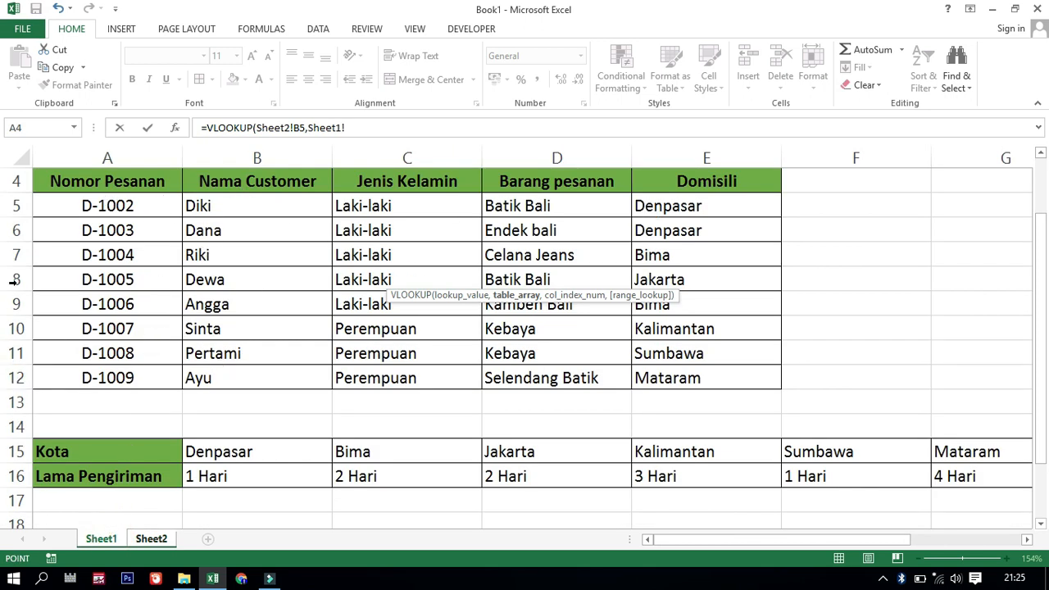
scroll(176, 217, up, 1)
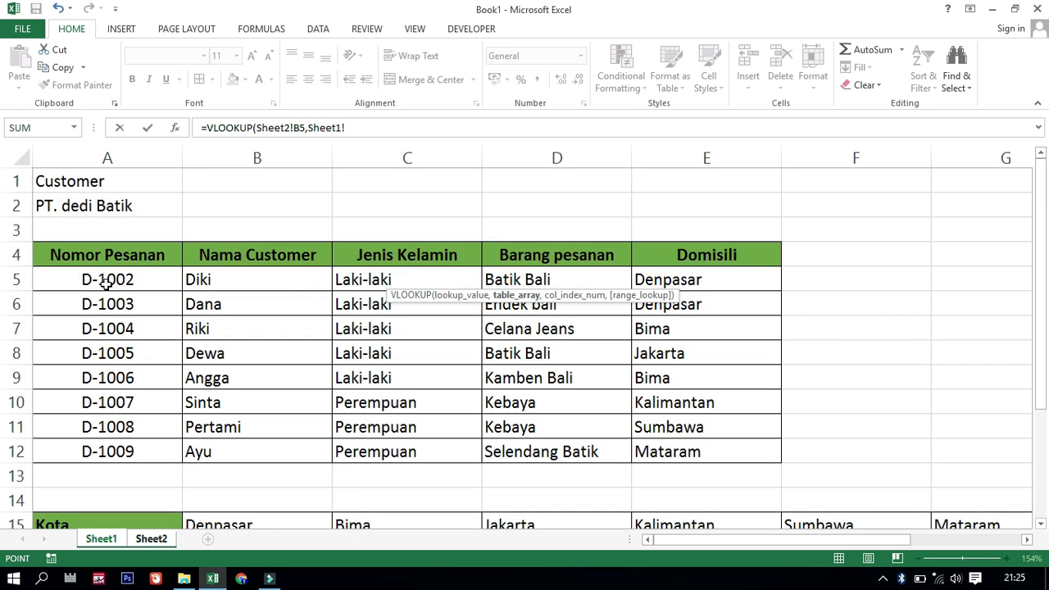
scroll(152, 271, down, 1)
drag(94, 206, 688, 370)
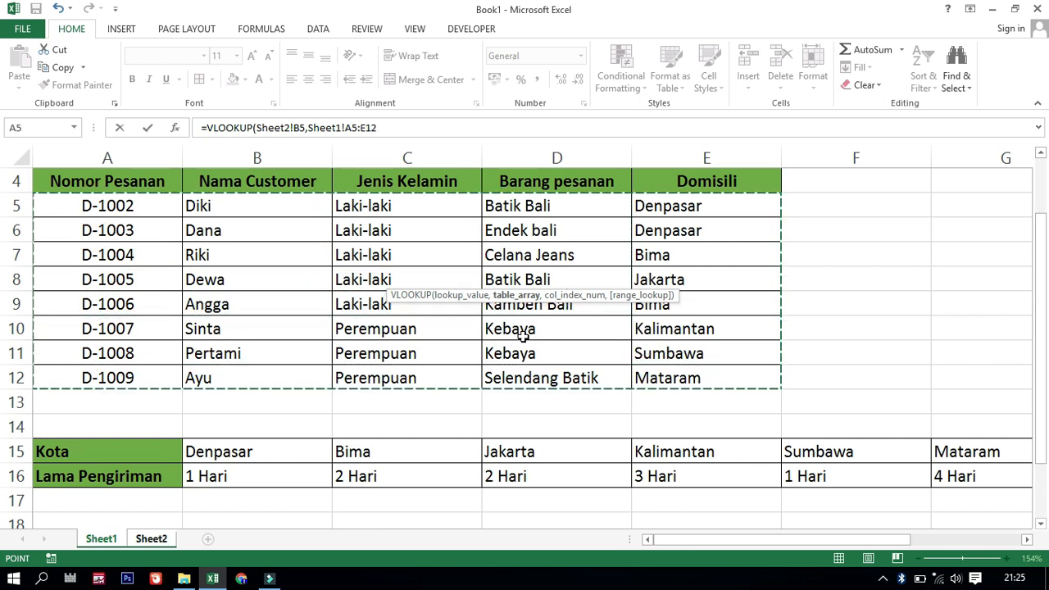
key(F4)
Complete the VLOOKUP formula in C5 with column index 2 and range lookup 0
text(,2)
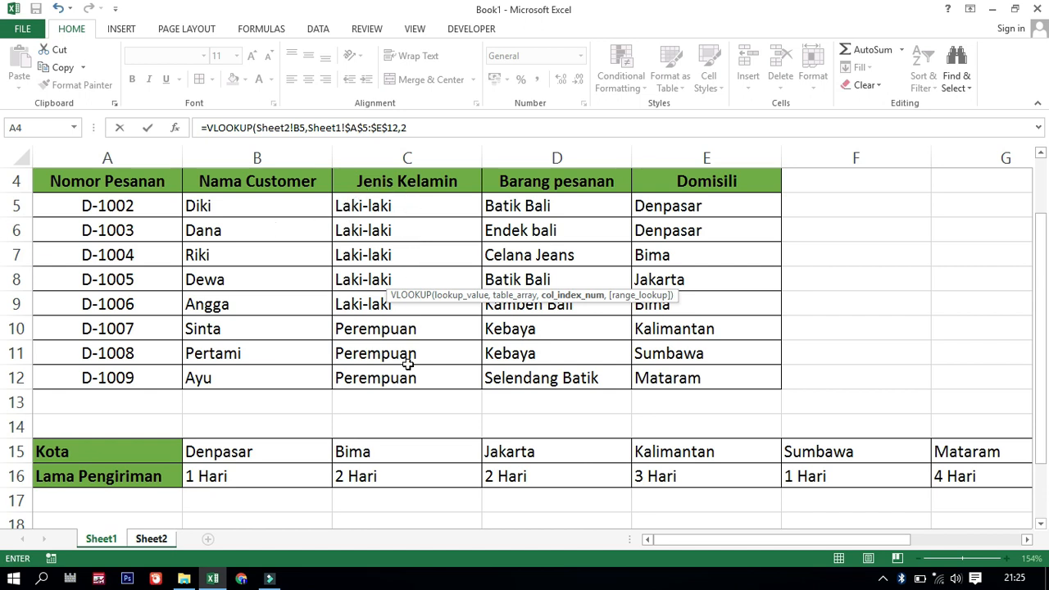
text(,)
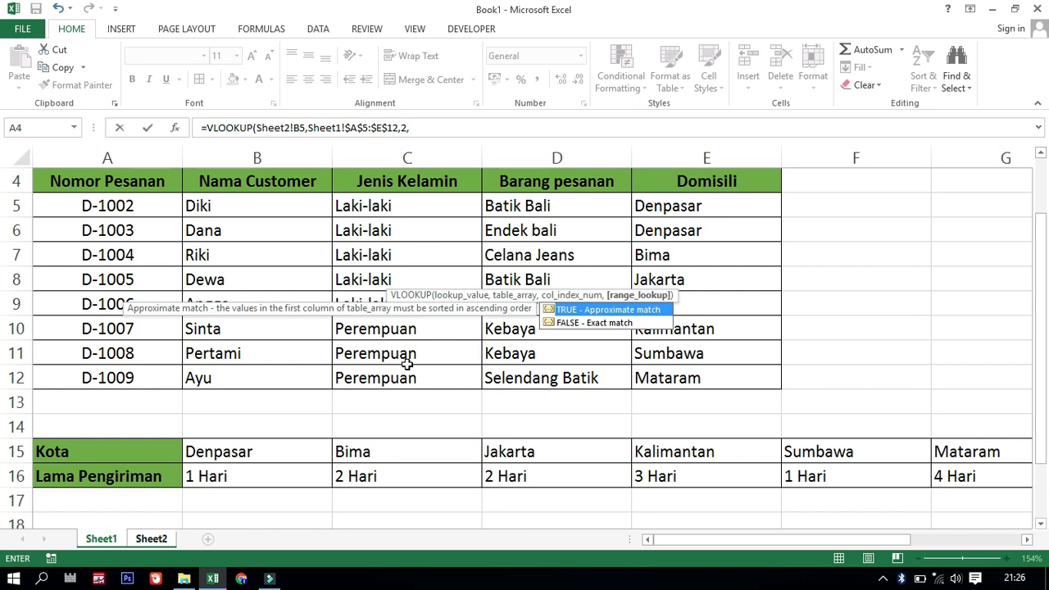
text(0)
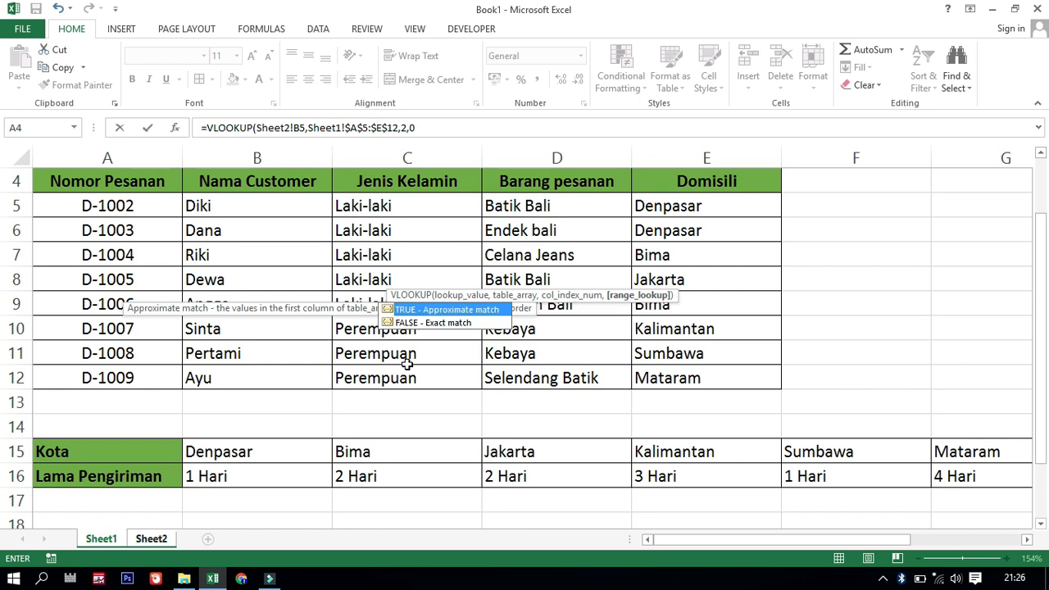
text())
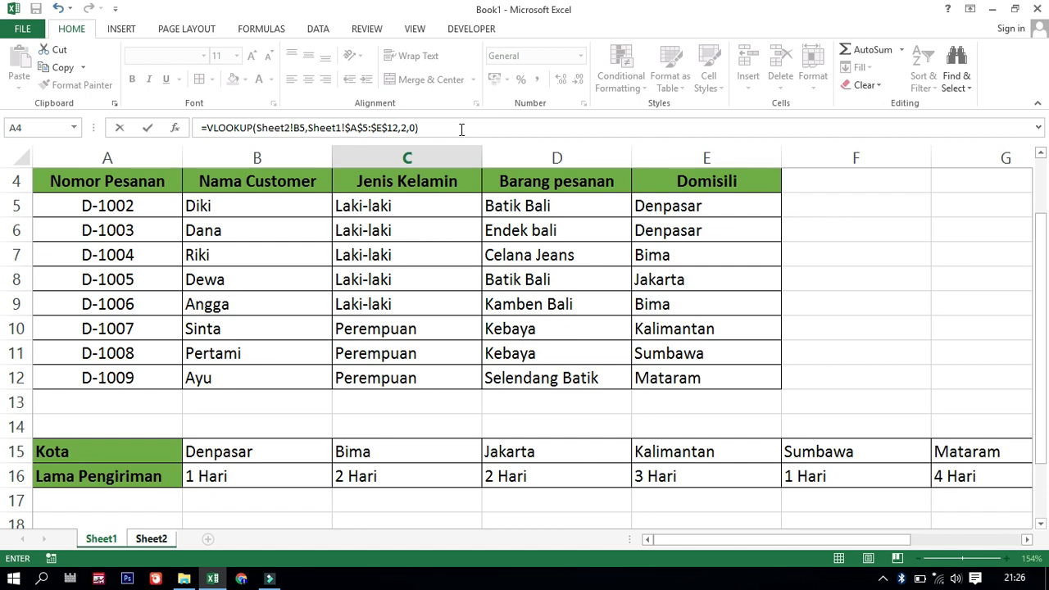
key(Return)
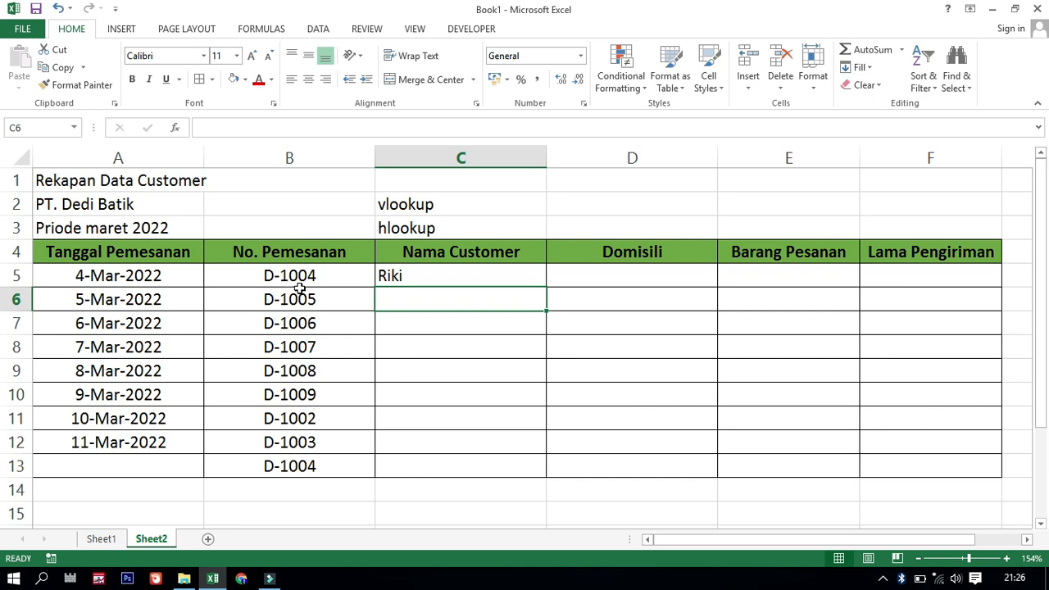
Copy the VLOOKUP formula from C5 down the Nama Customer column to C13
click(111, 548)
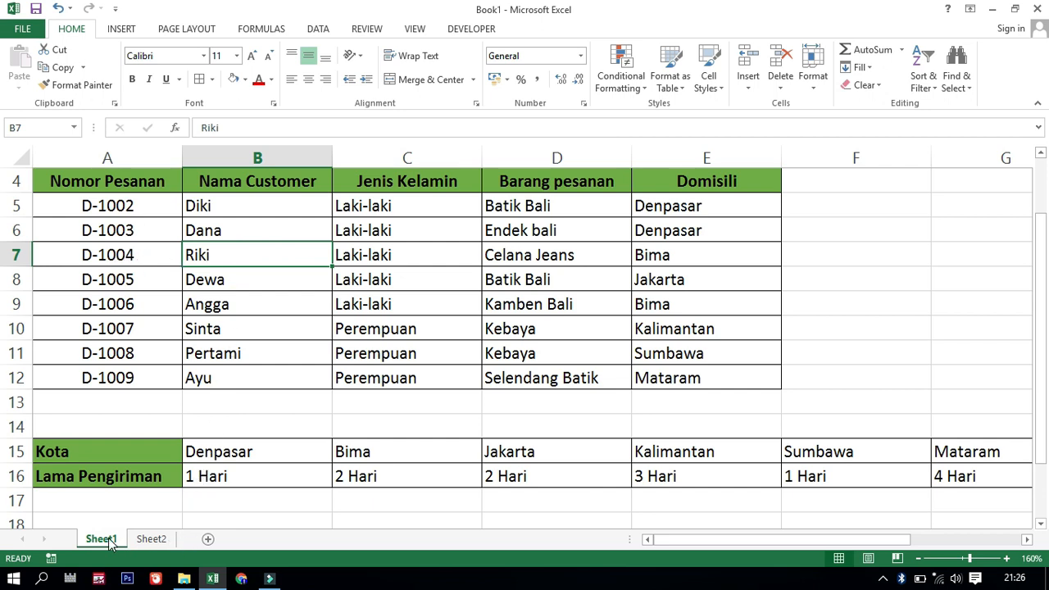
click(148, 539)
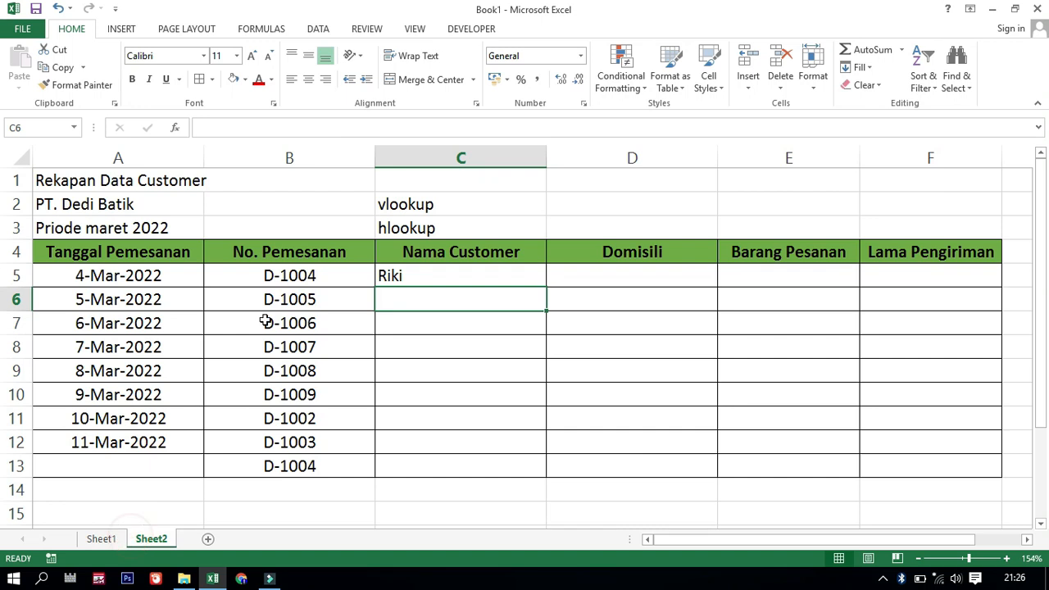
click(541, 281)
drag(543, 284, 541, 470)
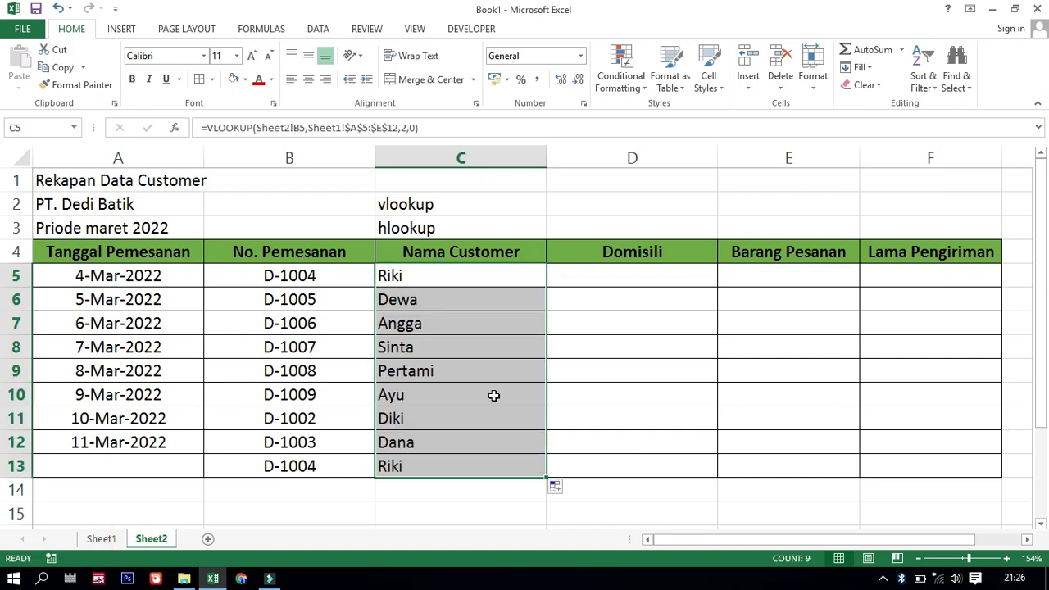
Clear the surplus order number in B13 and the VLOOKUP formula in C13, in the undated last row
scroll(493, 400, down, 3)
scroll(493, 400, up, 1)
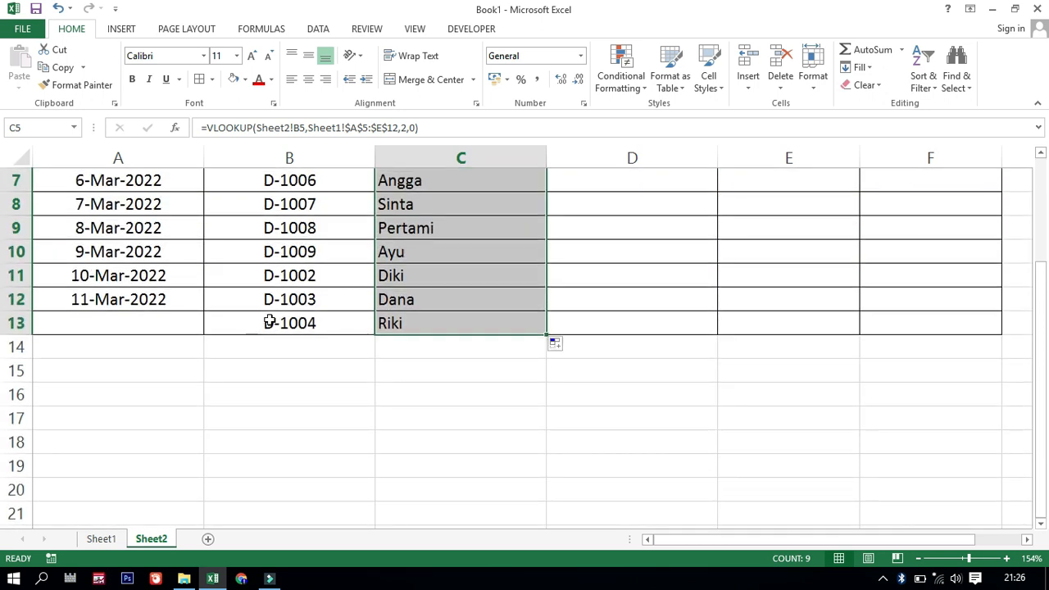
click(276, 322)
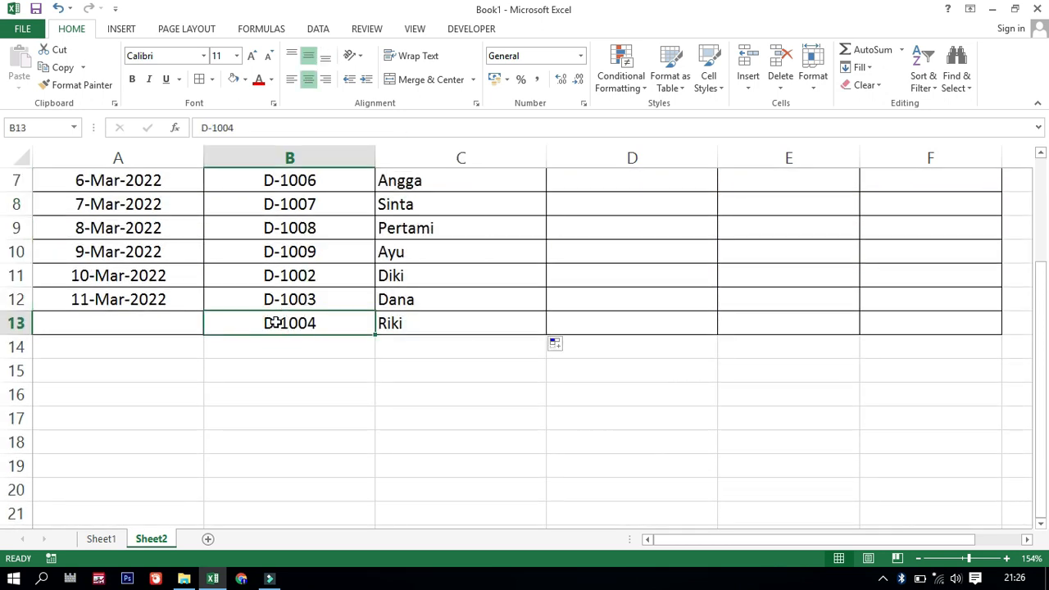
key(Delete)
click(419, 366)
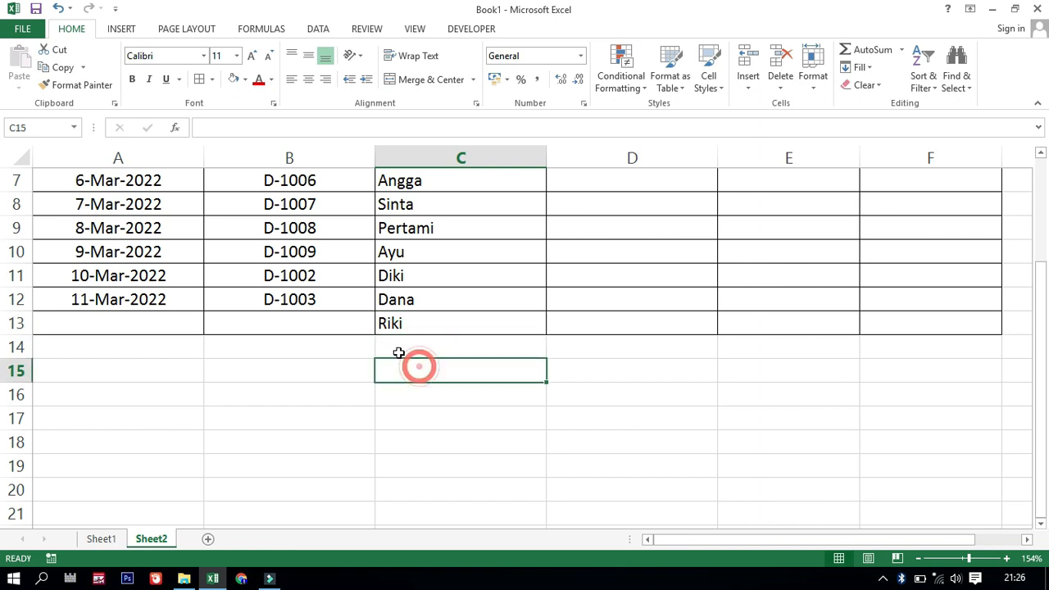
drag(417, 281, 410, 305)
click(401, 324)
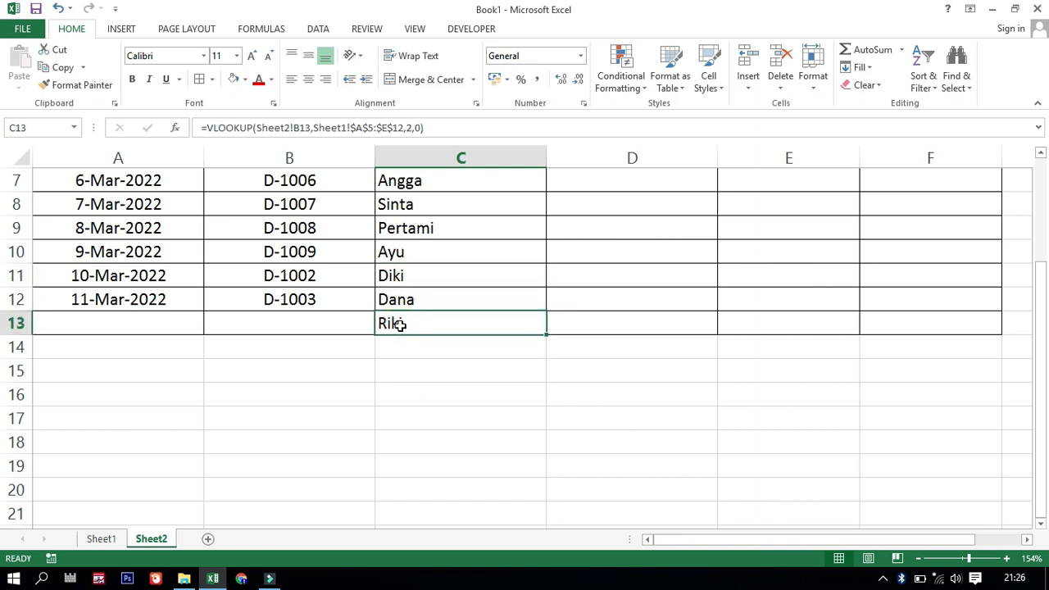
key(Delete)
scroll(354, 336, up, 1)
scroll(354, 337, up, 1)
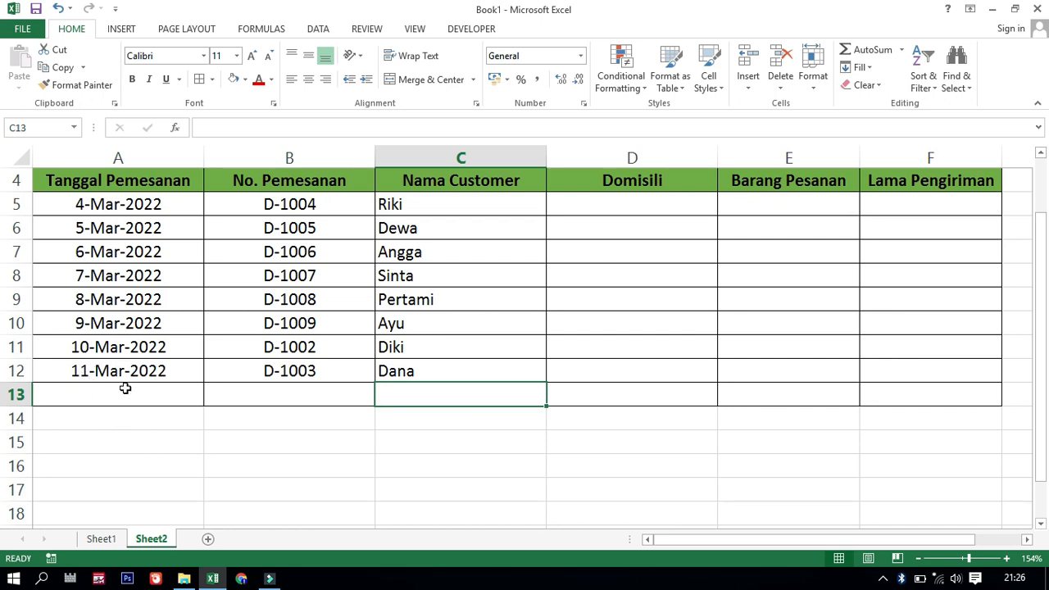
Compare the looked-up customer names on Sheet2 with the Nama Customer column on Sheet1
click(445, 376)
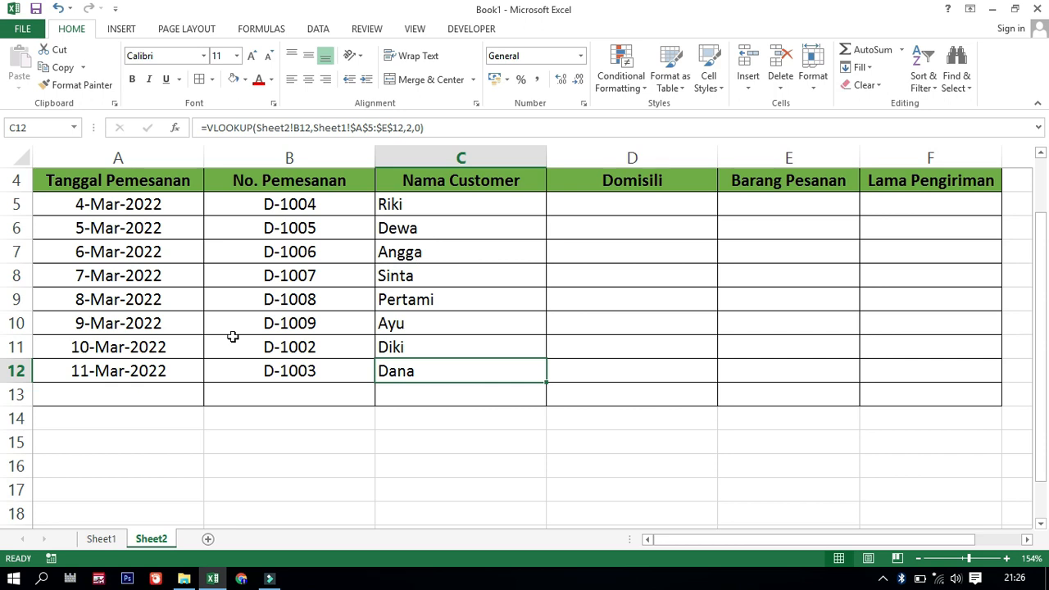
click(114, 545)
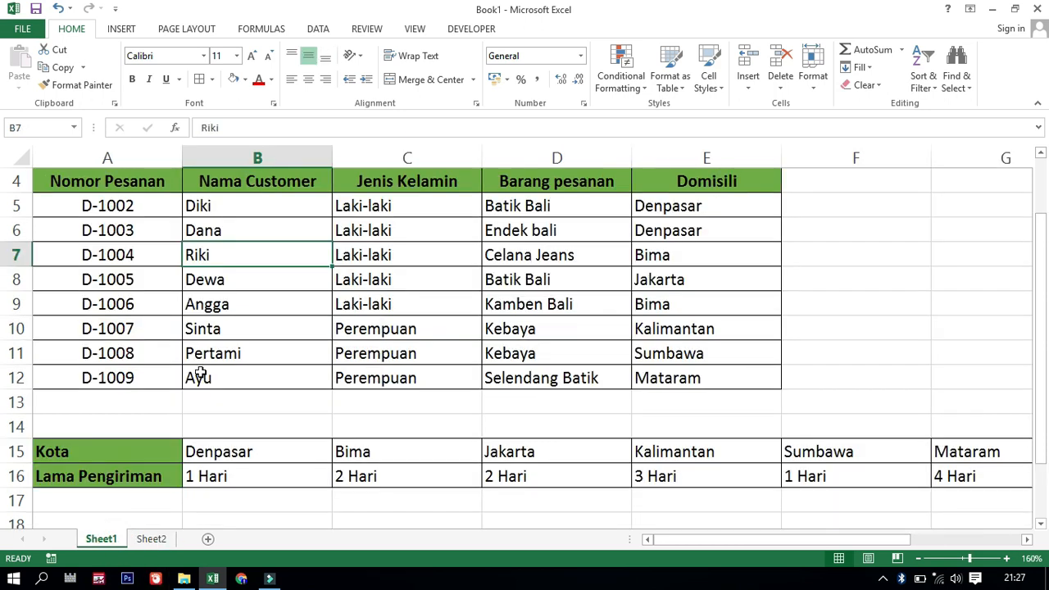
click(234, 309)
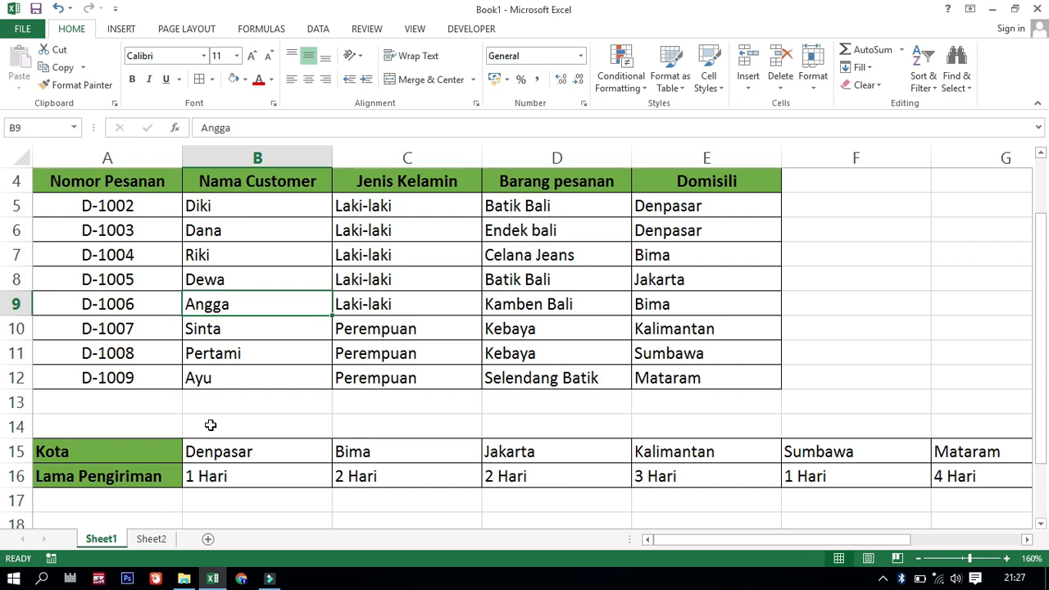
click(153, 539)
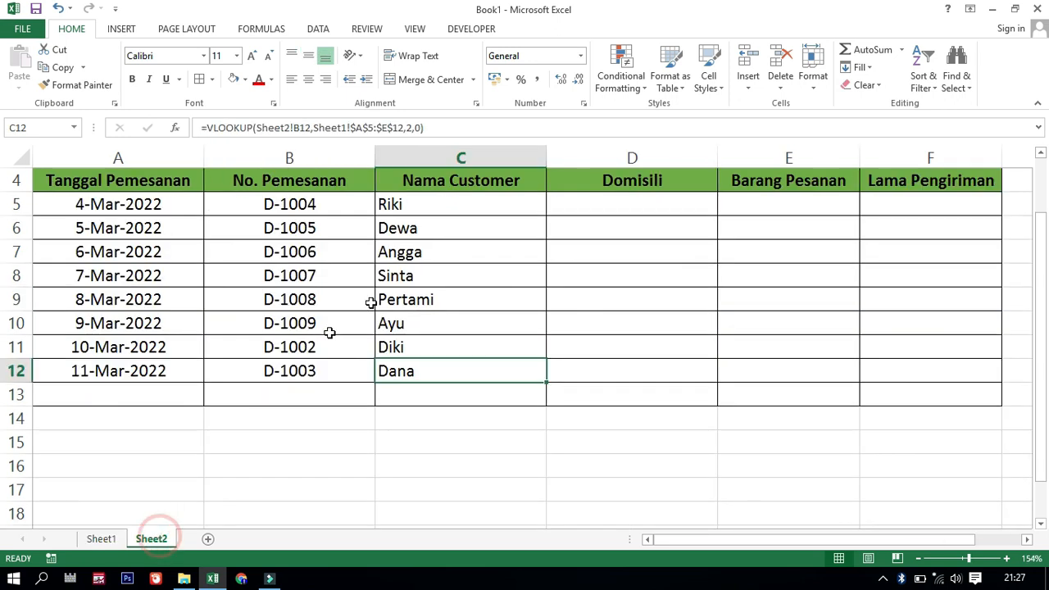
Start a VLOOKUP formula in D5 of the Domisili column on Sheet2, with B5 as the lookup value
click(605, 207)
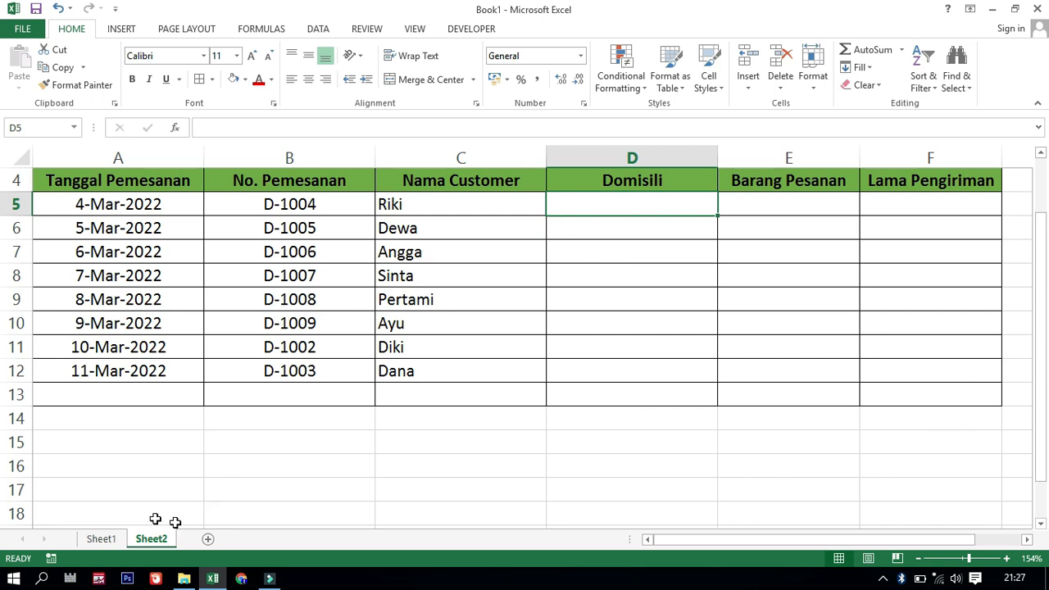
click(102, 538)
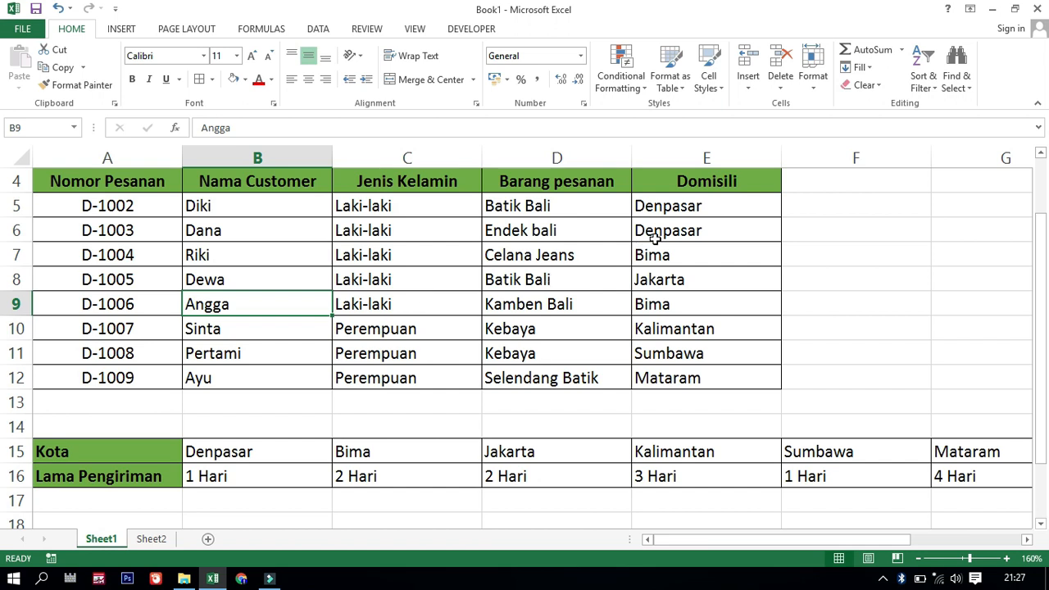
click(158, 541)
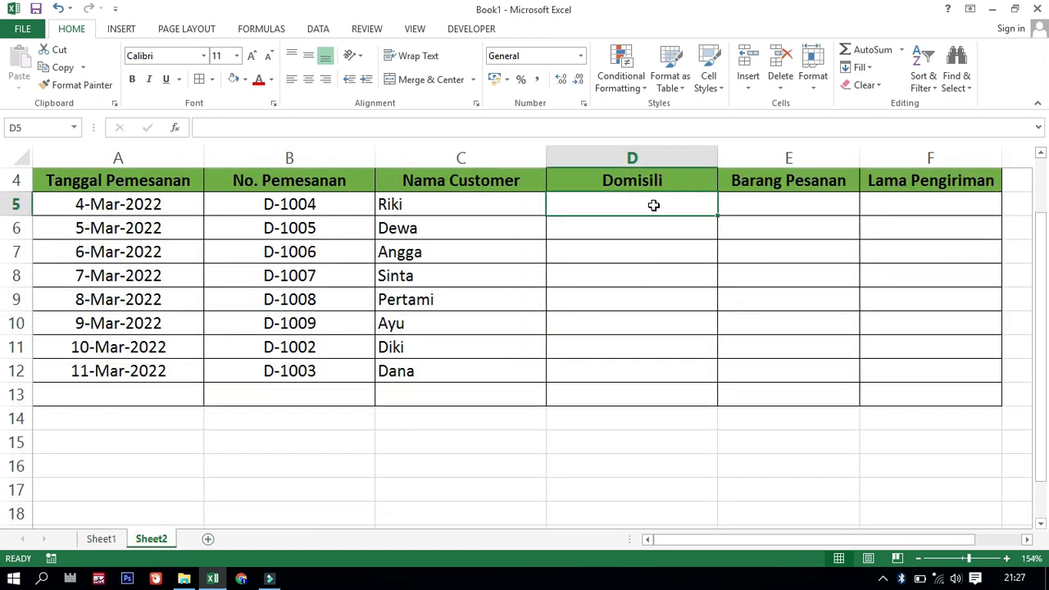
text(=vll)
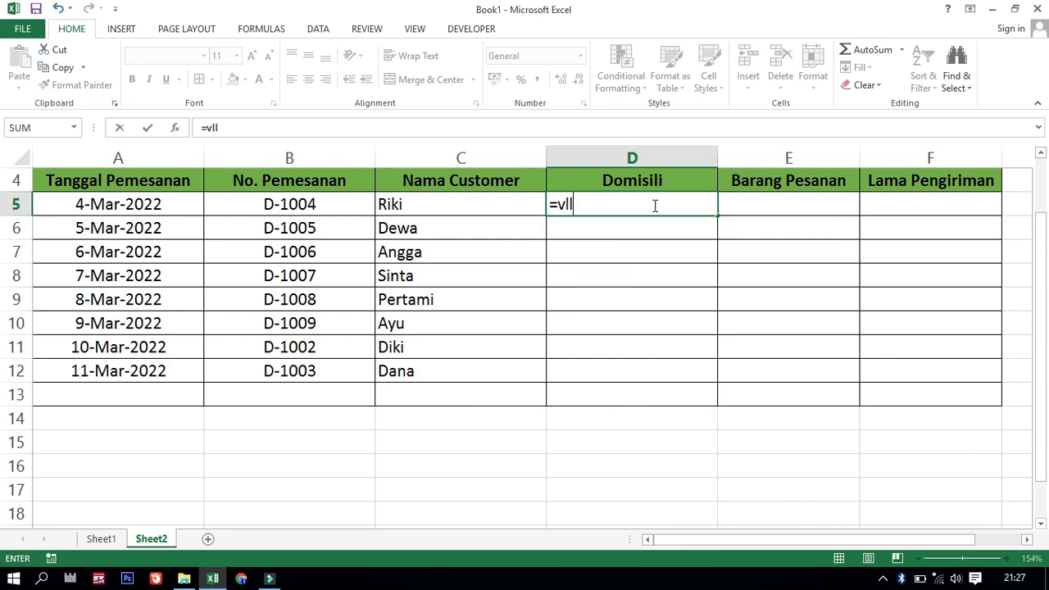
key(BackSpace)
key(BackSpace)
text(loo)
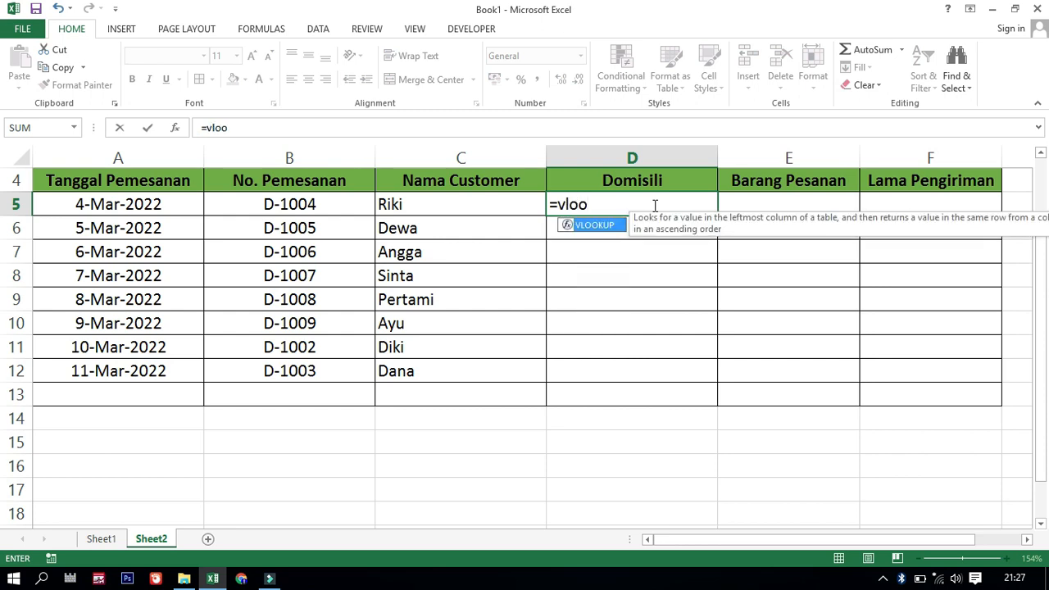
double_click(601, 227)
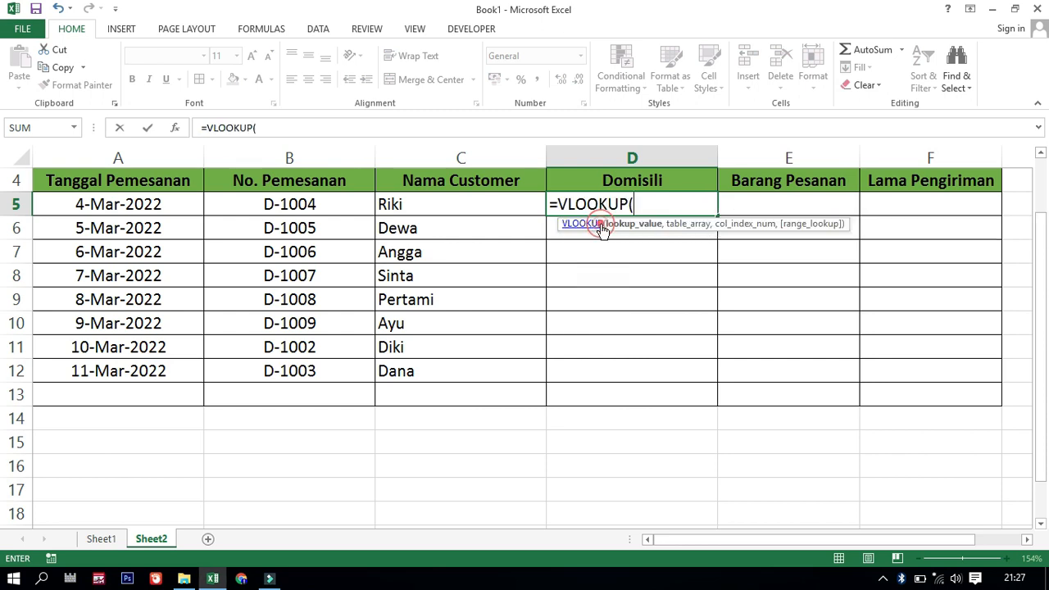
click(315, 206)
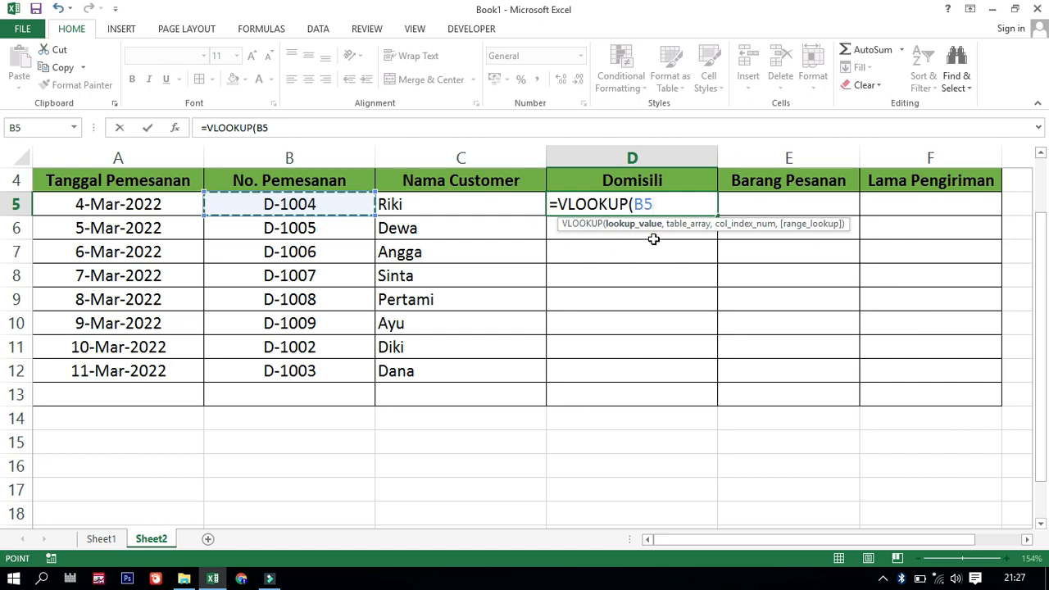
Complete the D5 formula with the absolute table array Sheet1!$A$5:$E$12, column index 5 and range lookup 0
text(,)
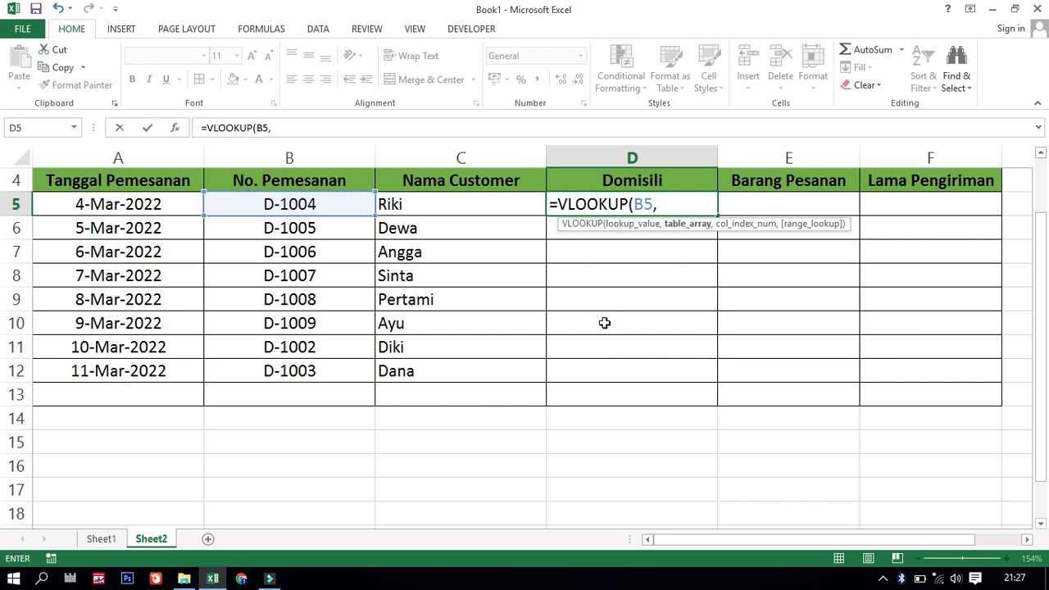
click(95, 544)
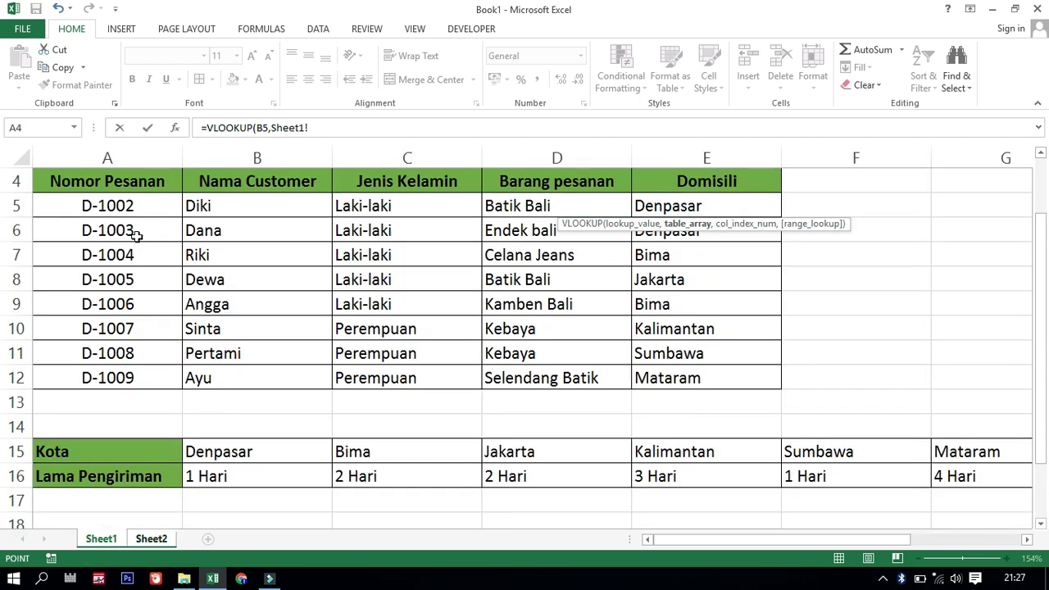
drag(56, 205, 547, 330)
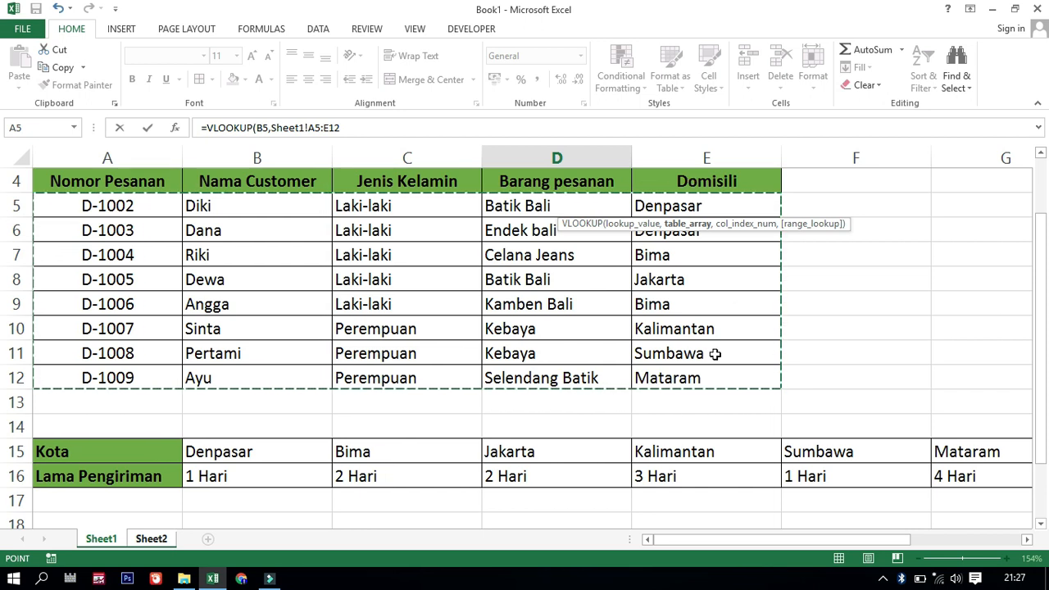
key(F4)
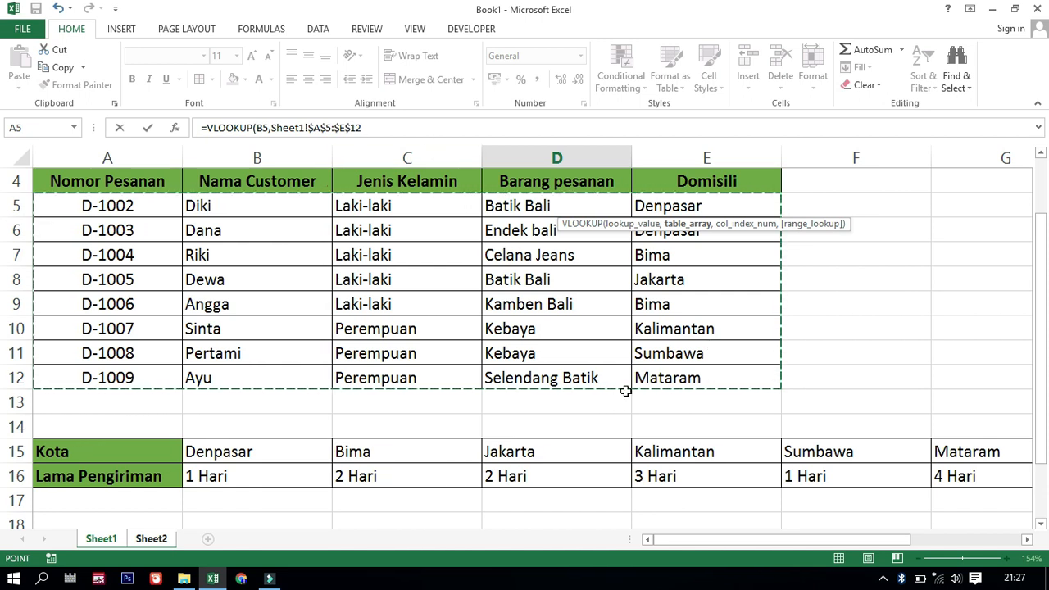
text(,)
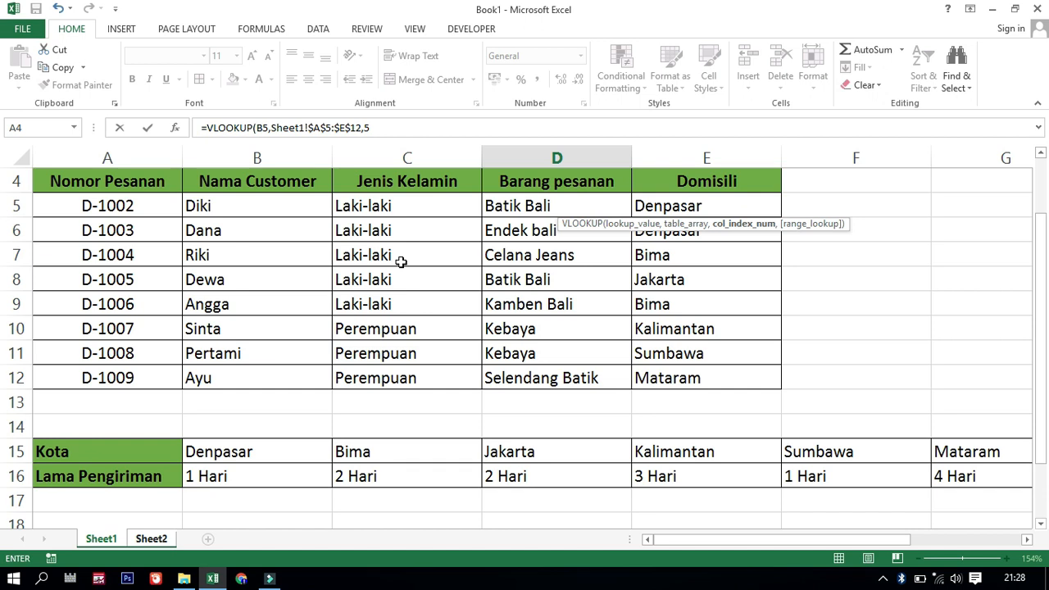
text(5,)
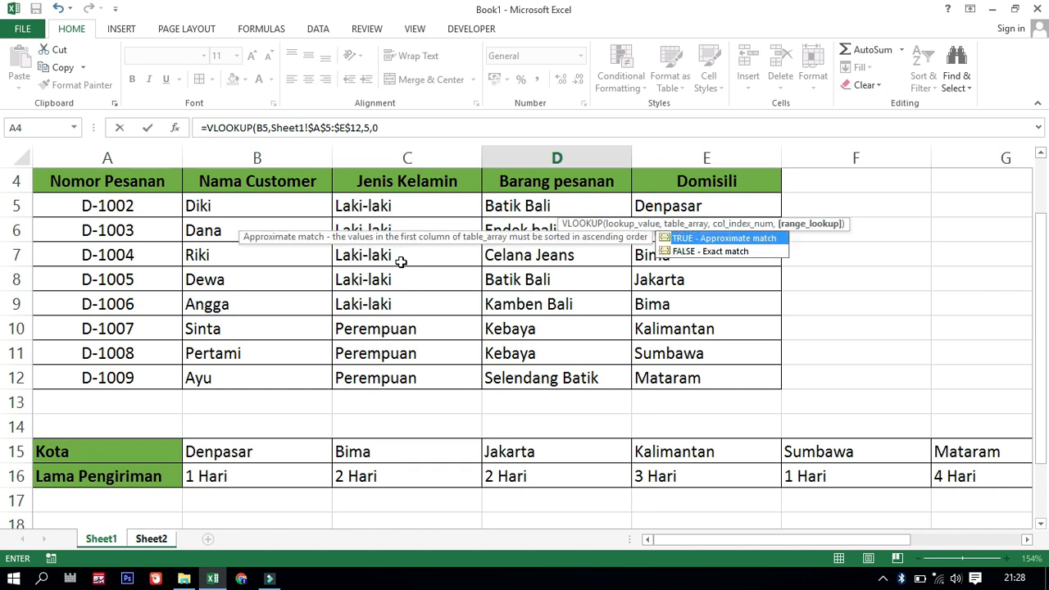
text(0))
key(Return)
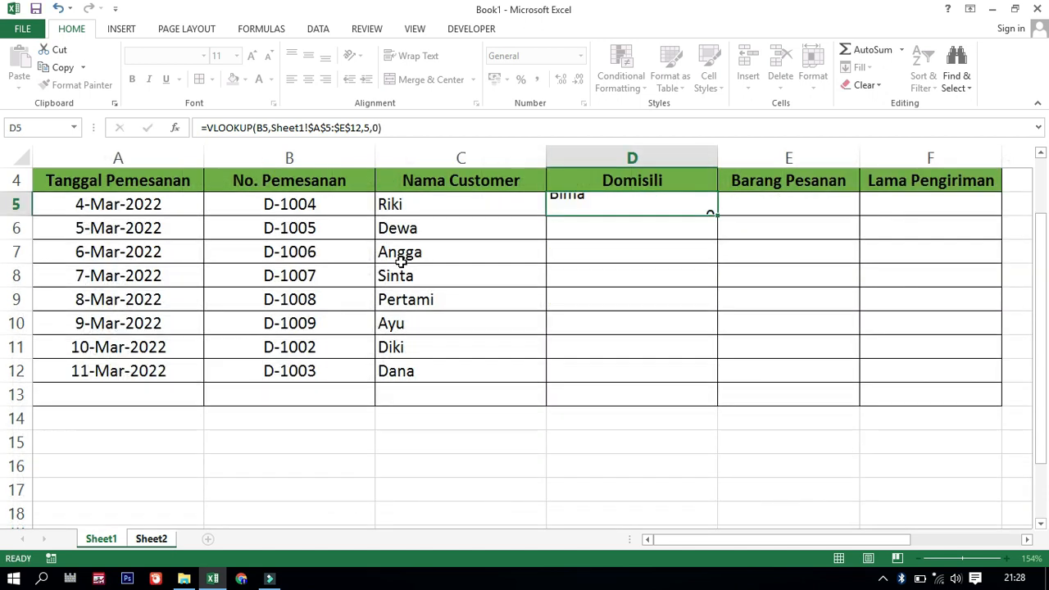
Copy the VLOOKUP formulas down to row 13, from D5 in the Domisili column and from C12 in the Nama Customer column
click(695, 205)
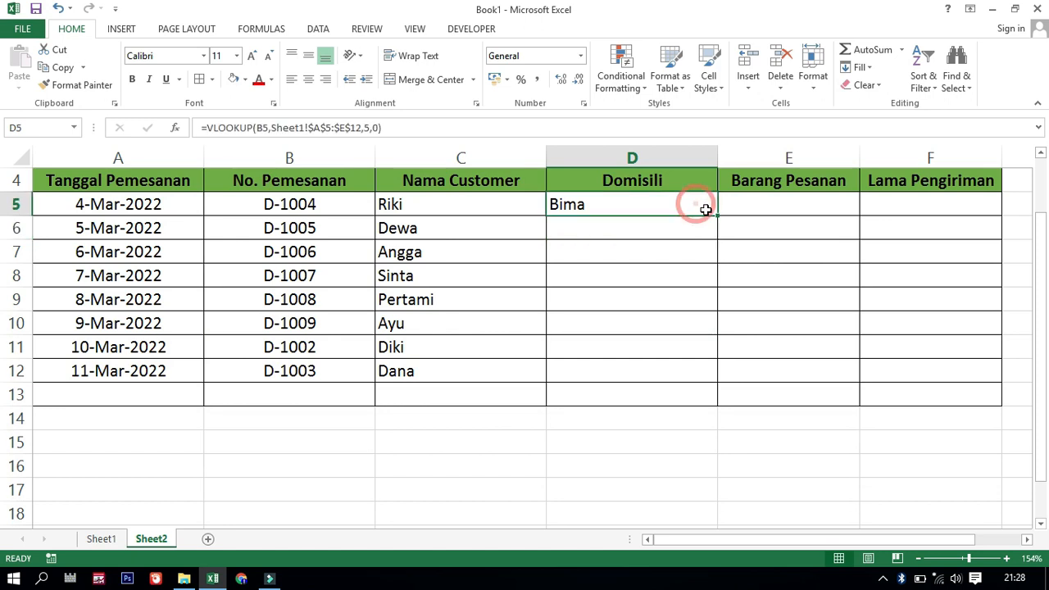
drag(718, 216, 710, 398)
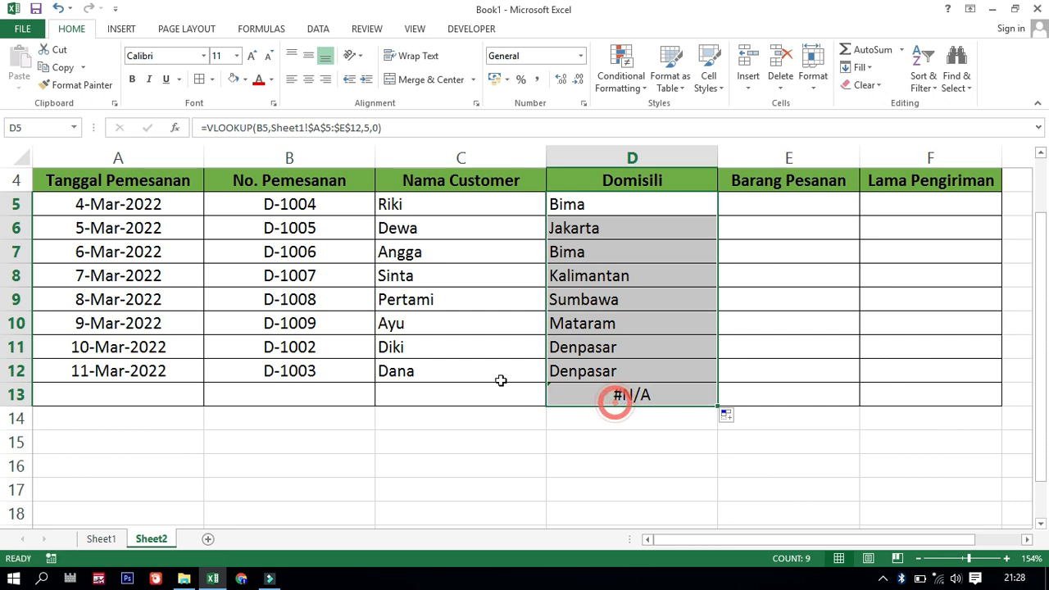
click(468, 398)
click(534, 374)
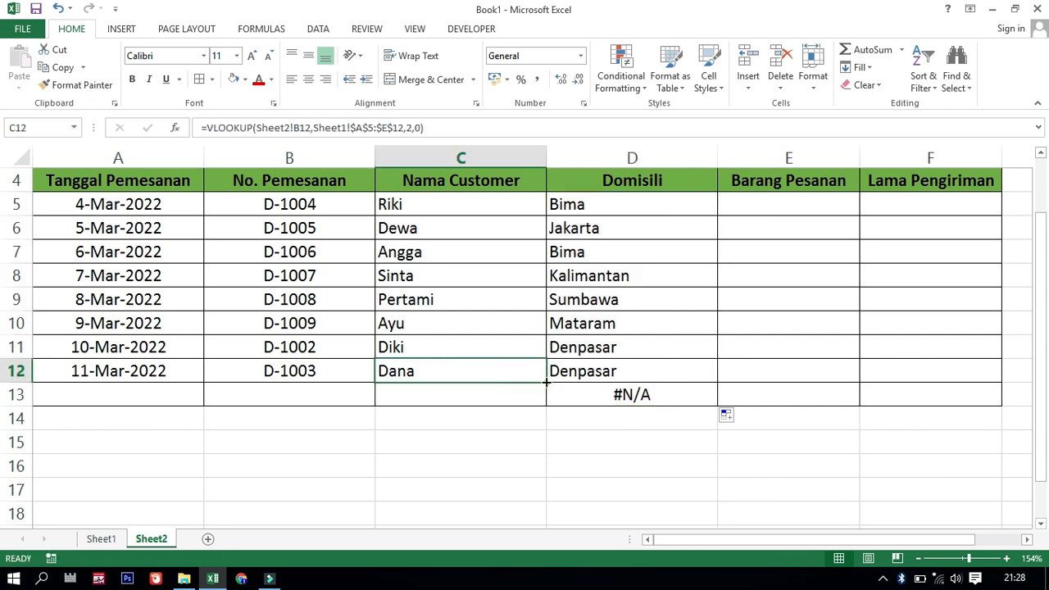
drag(544, 382, 545, 405)
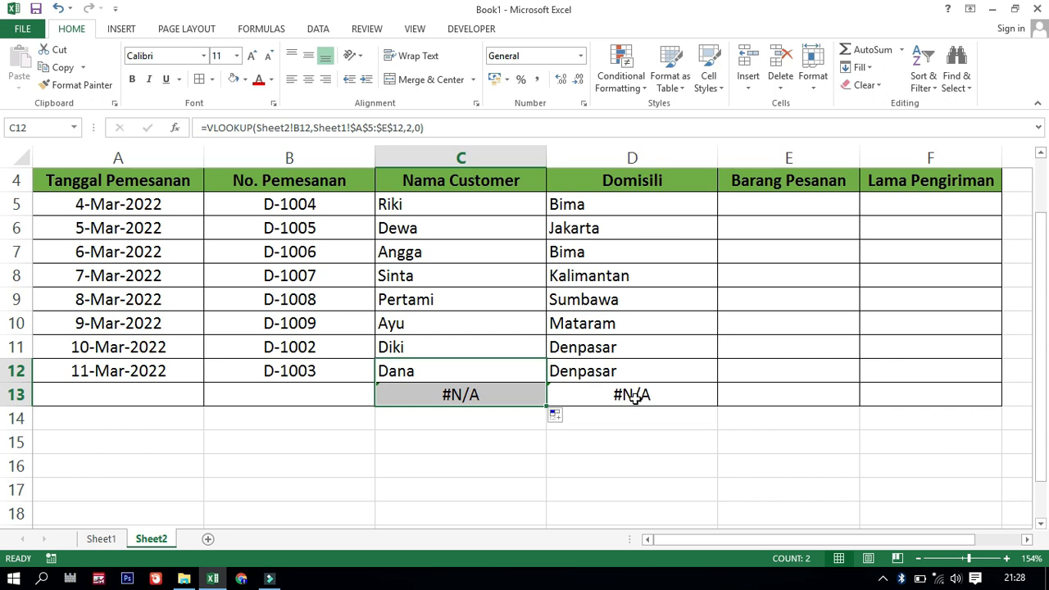
click(473, 396)
click(613, 405)
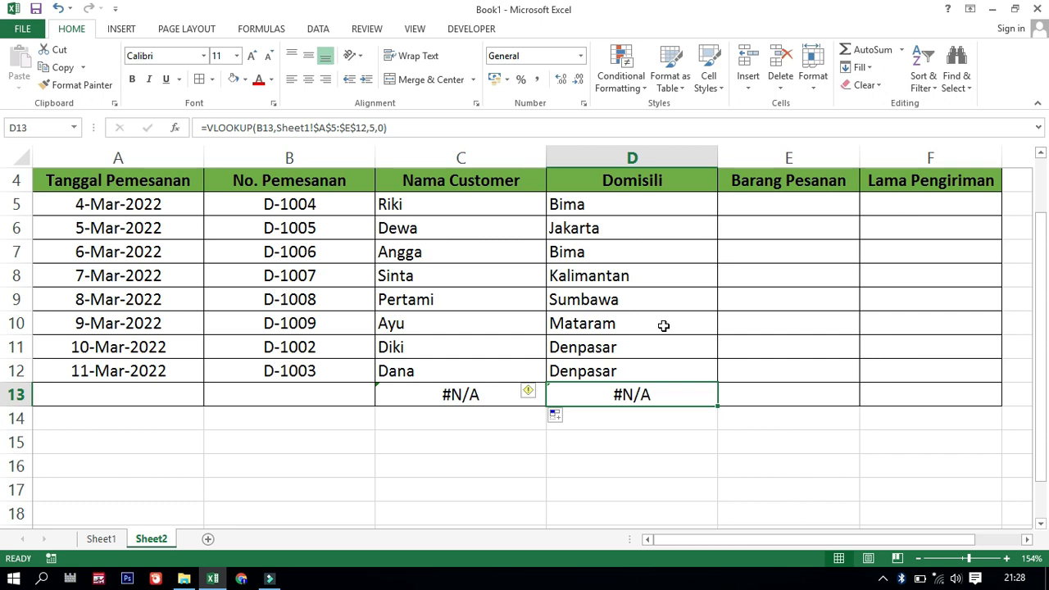
Compare the looked-up cities in the Domisili column on Sheet2 with the Domisili column on Sheet1
click(782, 201)
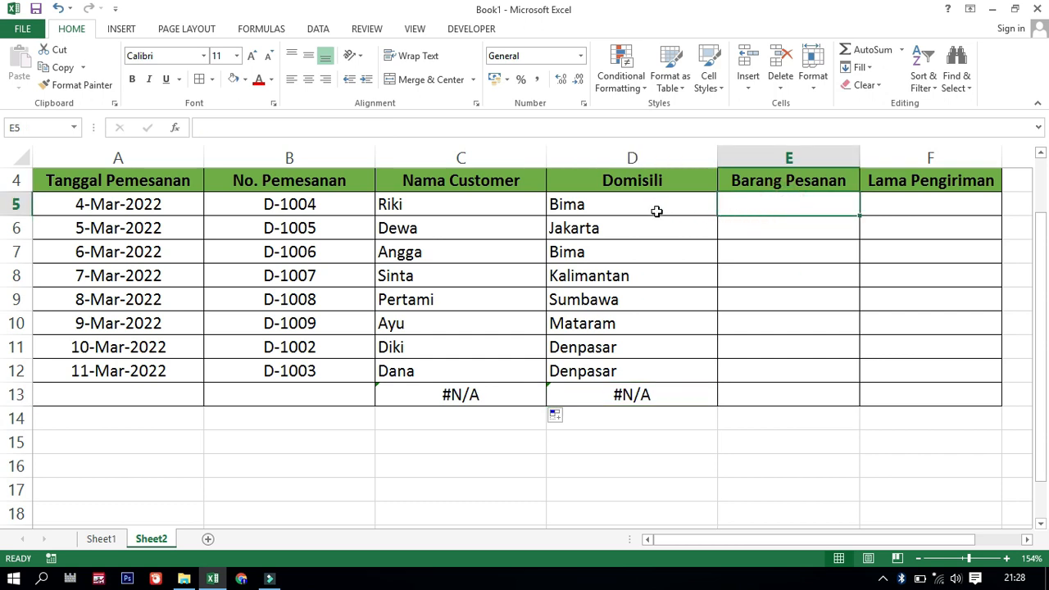
click(601, 244)
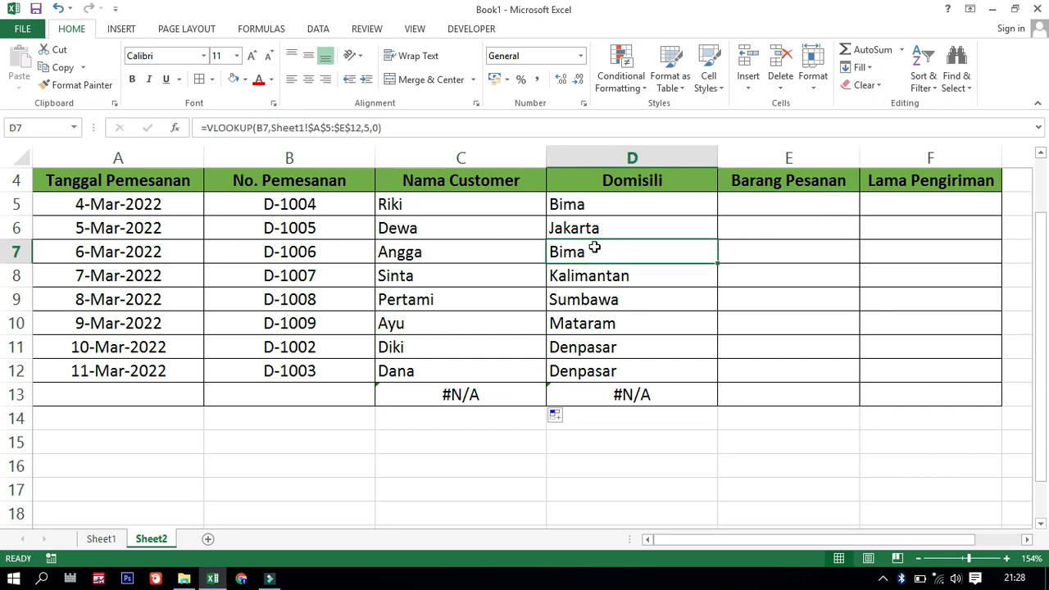
click(595, 234)
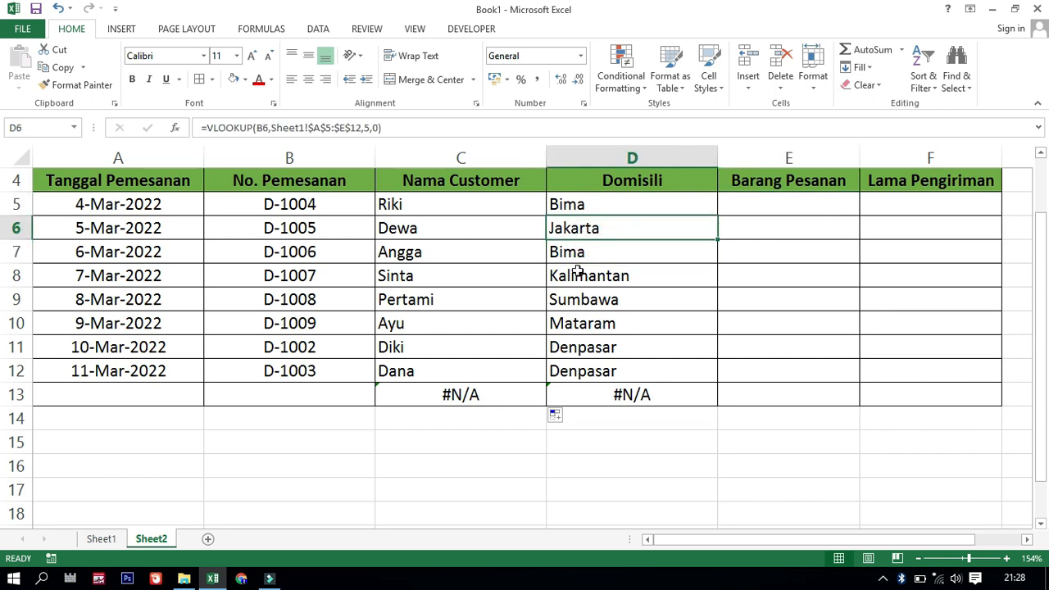
click(101, 539)
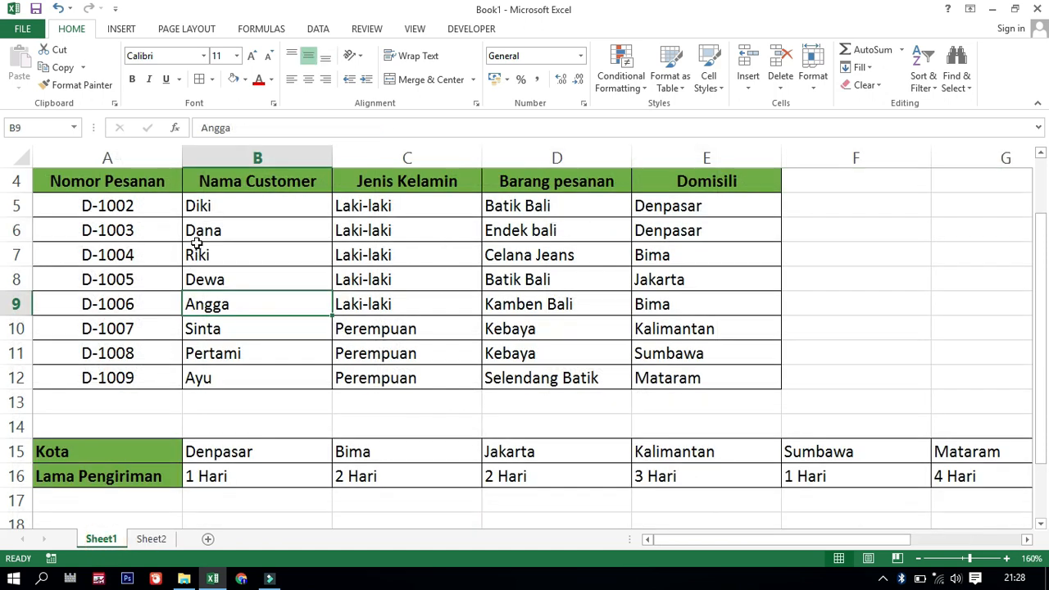
click(664, 283)
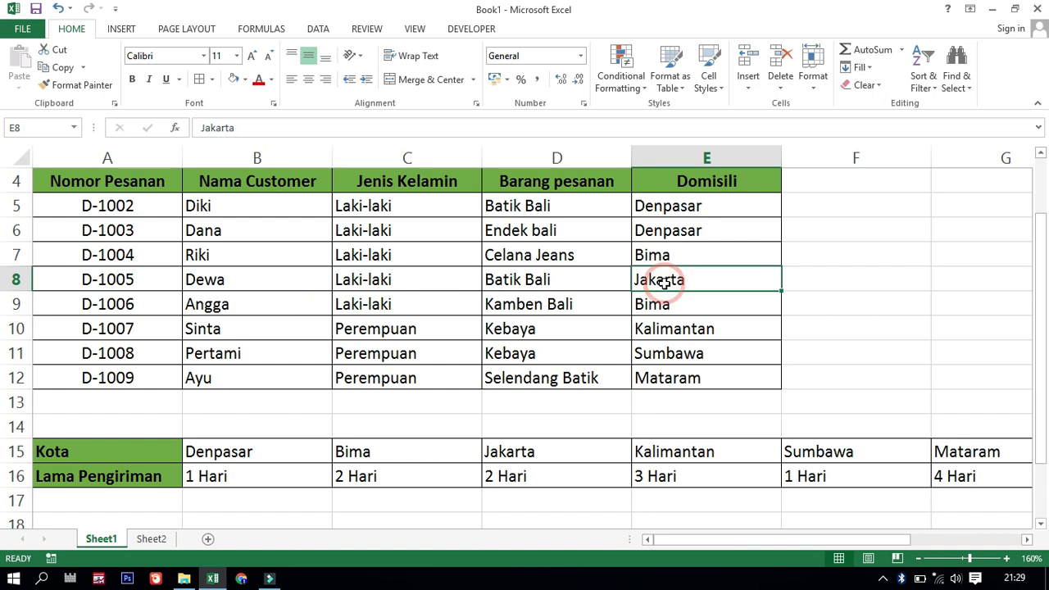
click(151, 538)
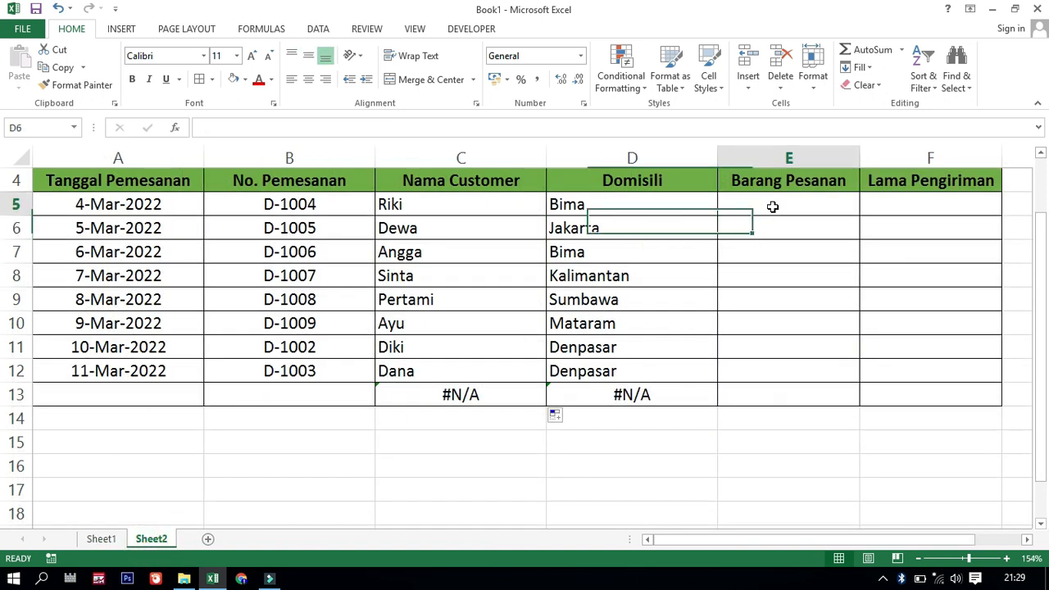
Start a VLOOKUP formula in E5 of the Barang Pesanan column on Sheet2
click(772, 207)
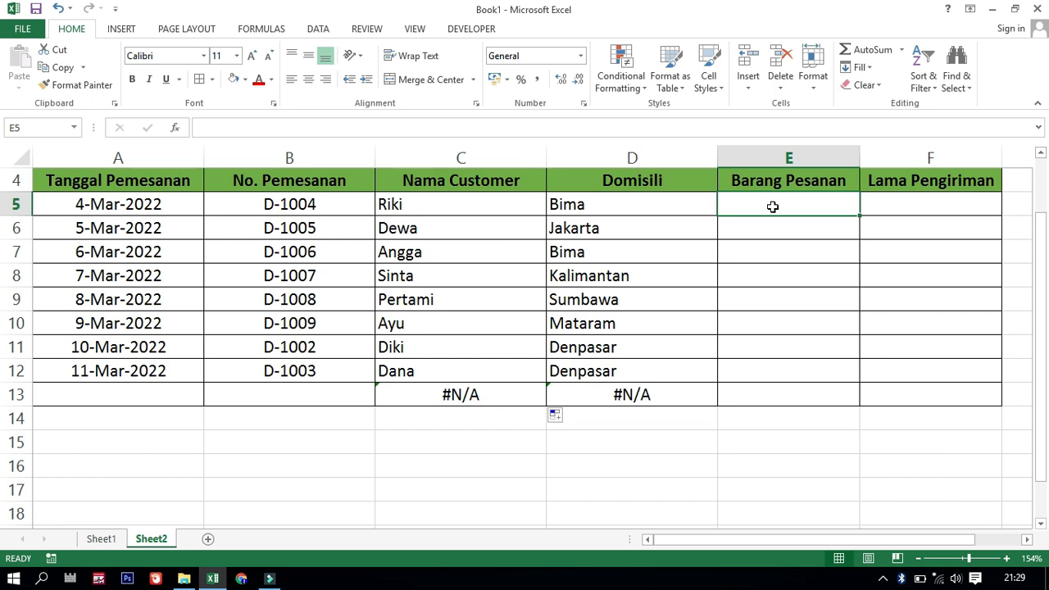
text(=)
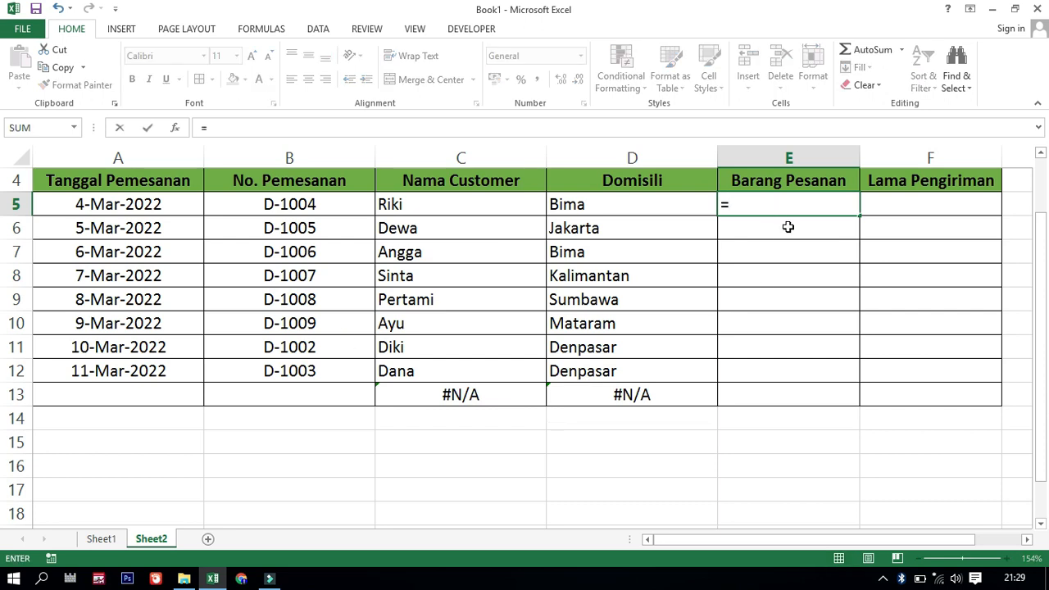
text(vloo)
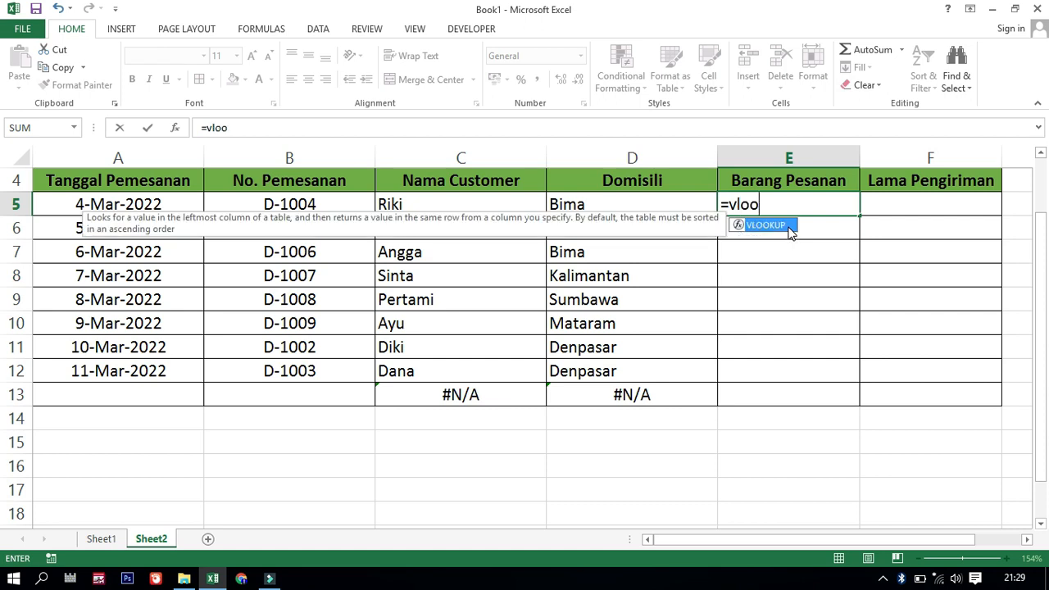
double_click(787, 227)
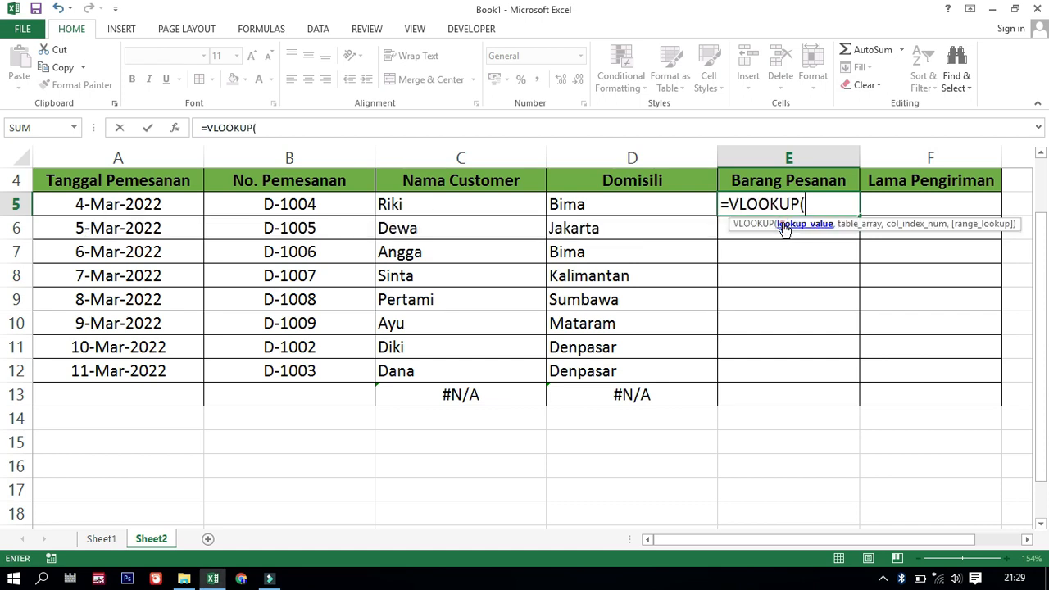
click(100, 539)
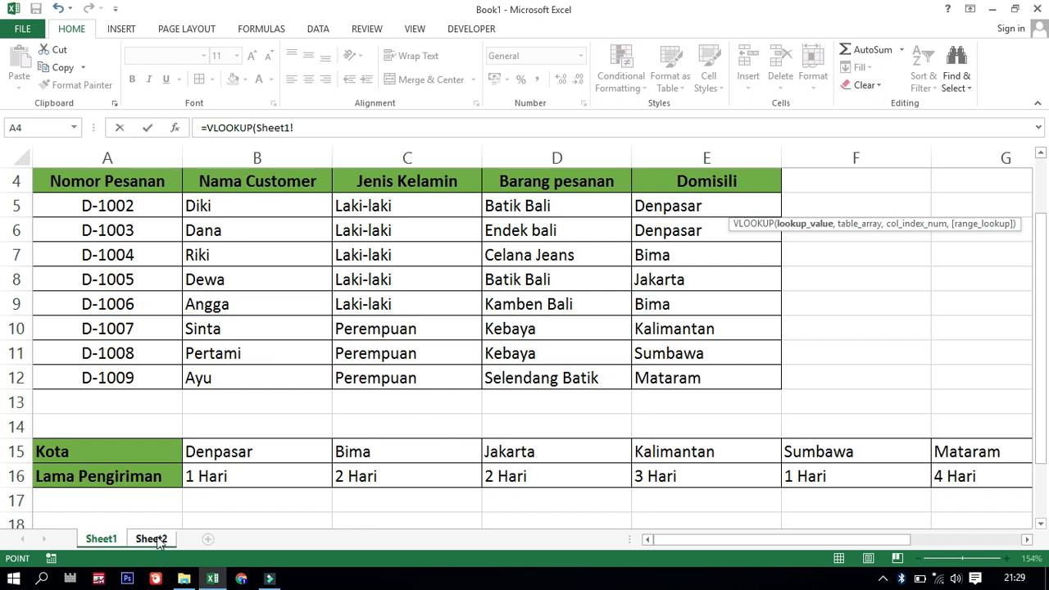
click(152, 540)
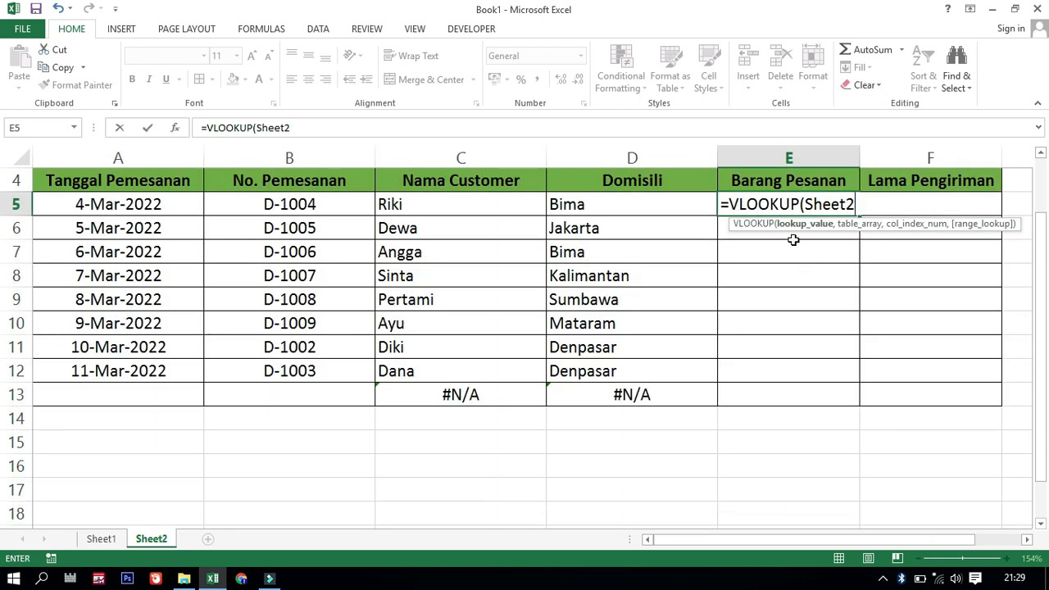
key(BackSpace)
key(BackSpace)
key(BackSpace)
key(BackSpace)
key(BackSpace)
key(BackSpace)
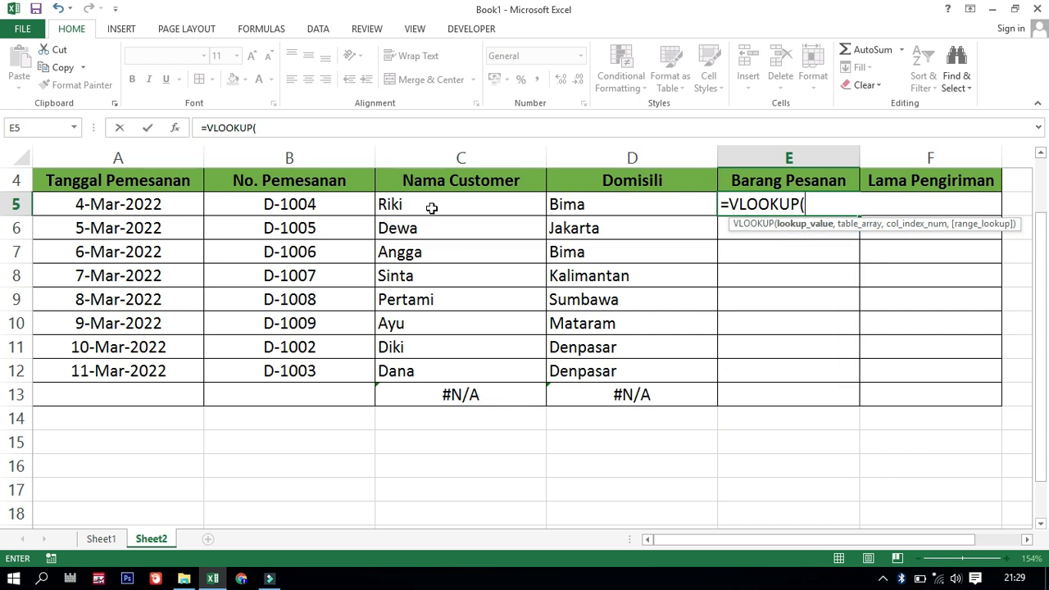
Give the E5 VLOOKUP formula the lookup value Sheet2!B5 and the absolute table array Sheet1!$A$5:$E$12
click(291, 209)
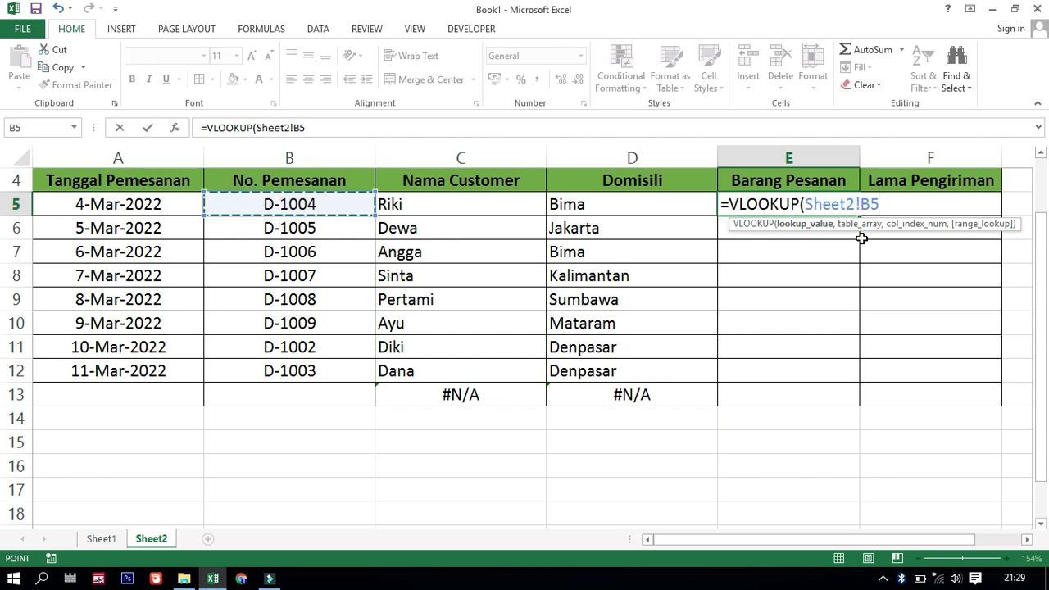
text(,)
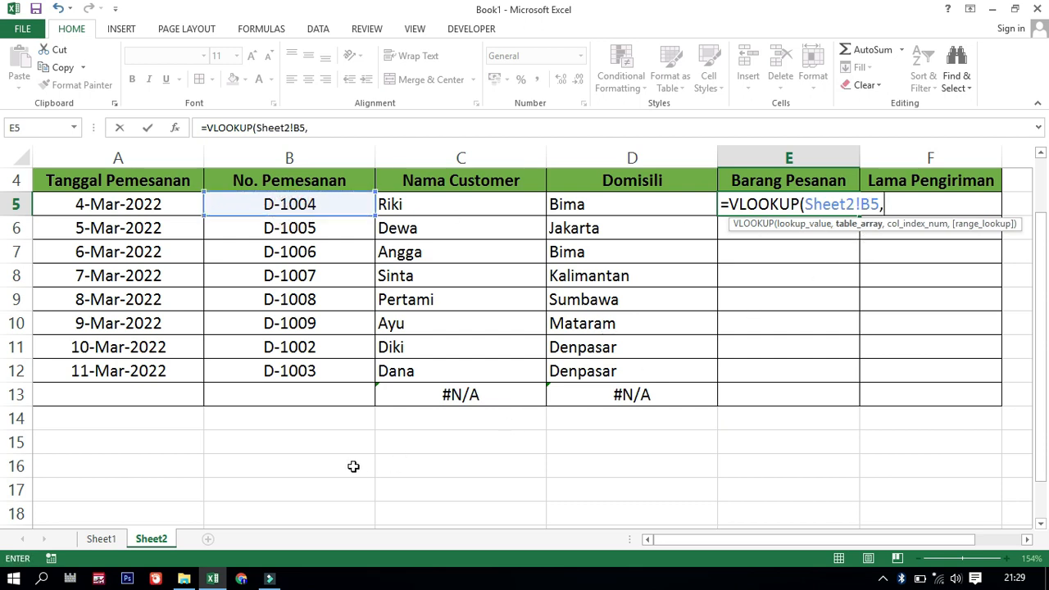
click(102, 541)
click(87, 206)
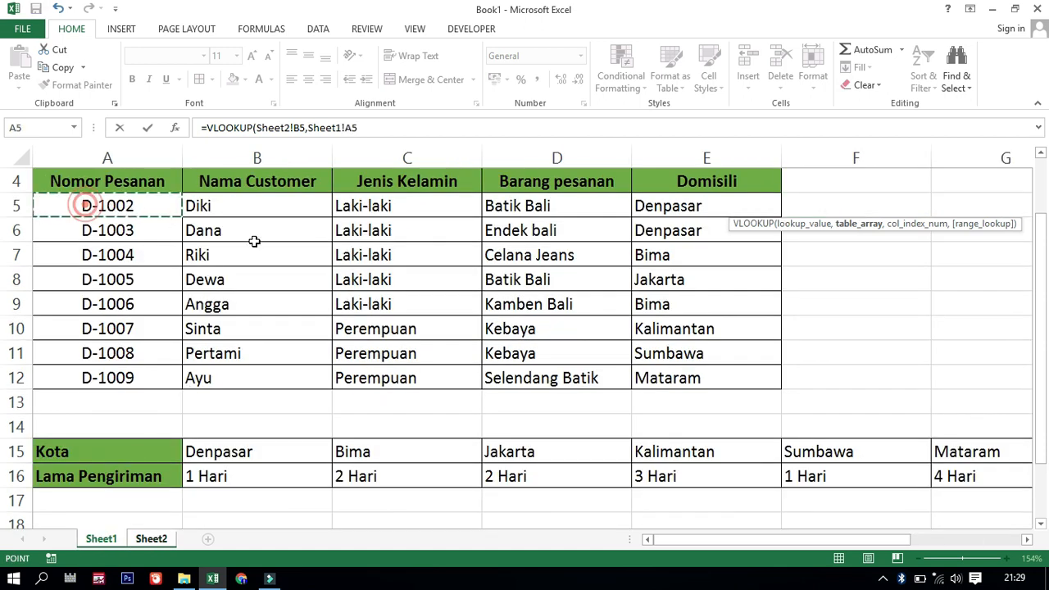
drag(254, 241, 713, 370)
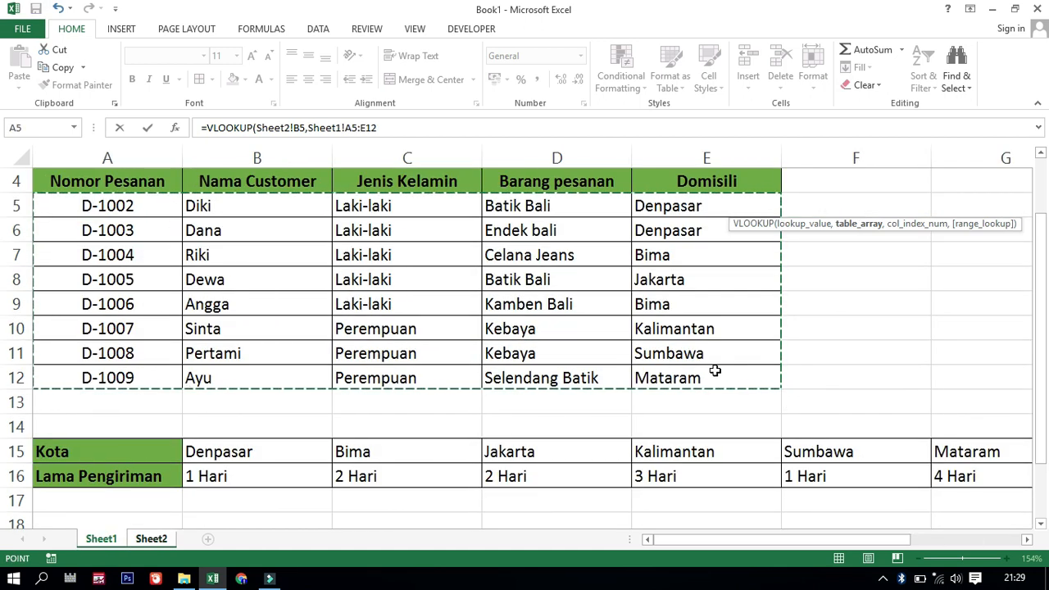
key(F4)
Finish the E5 formula with column index 4 and range lookup 0, and copy it down the Barang Pesanan column to row 13
text(,)
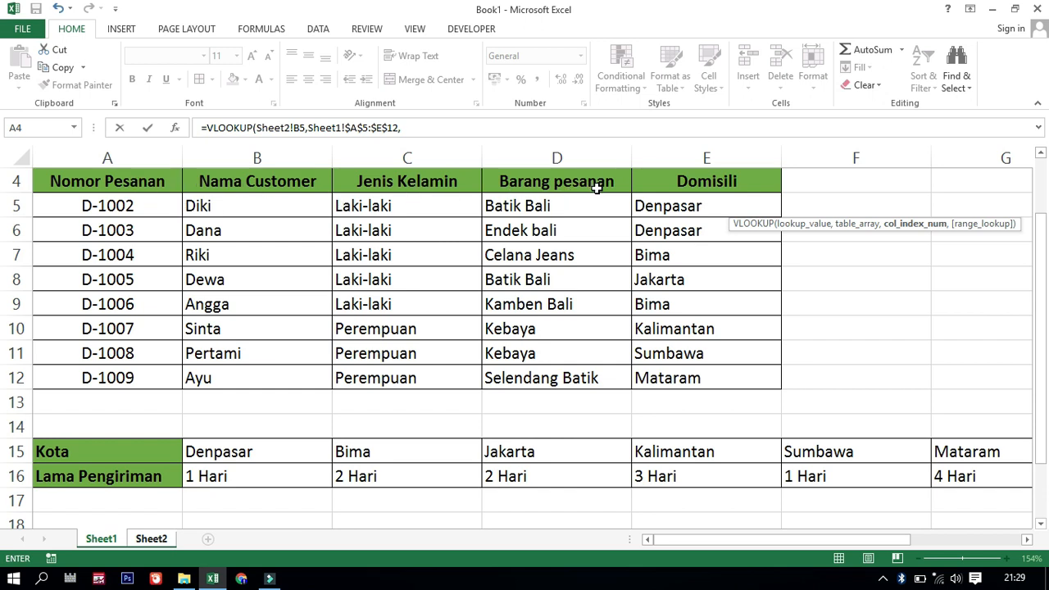
text(,)
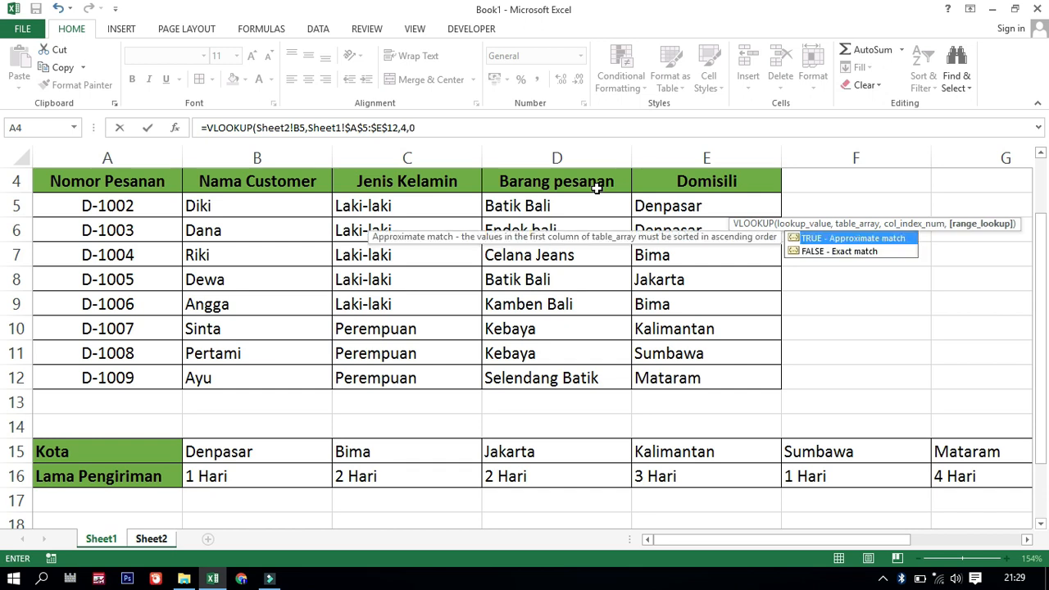
text(0))
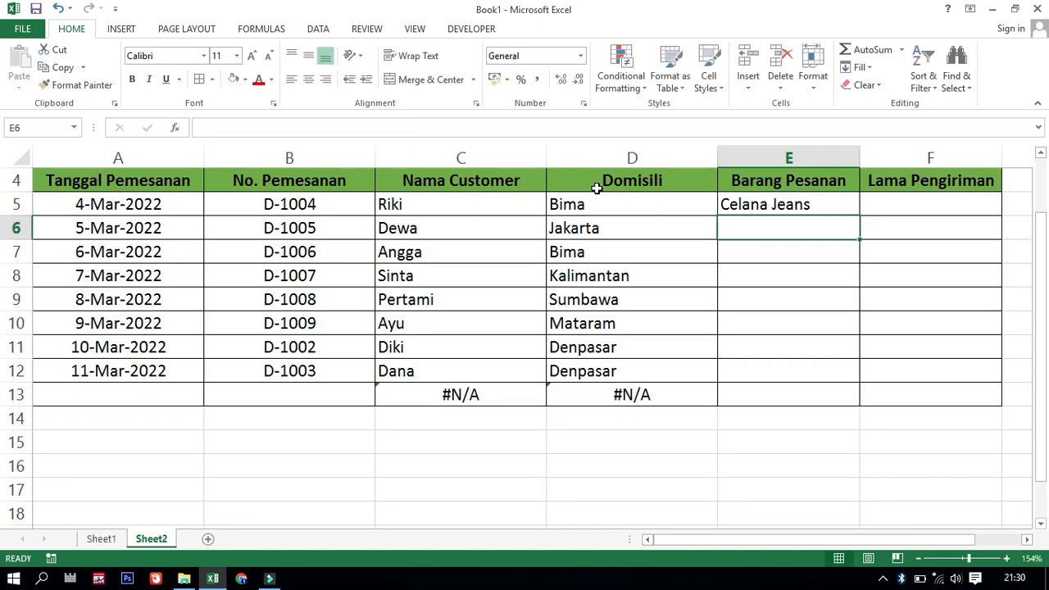
click(800, 210)
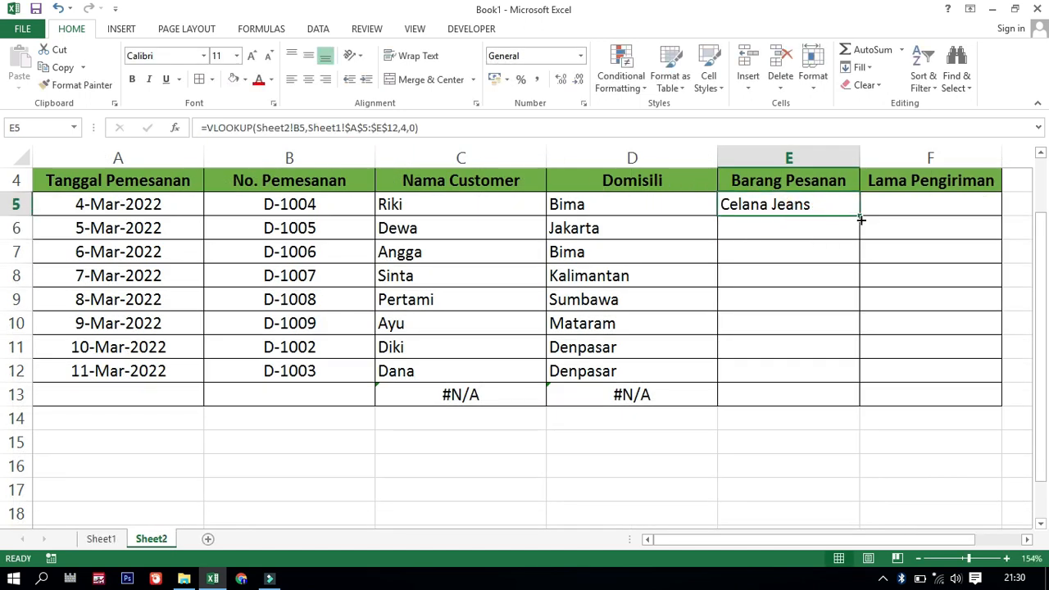
drag(861, 217, 860, 399)
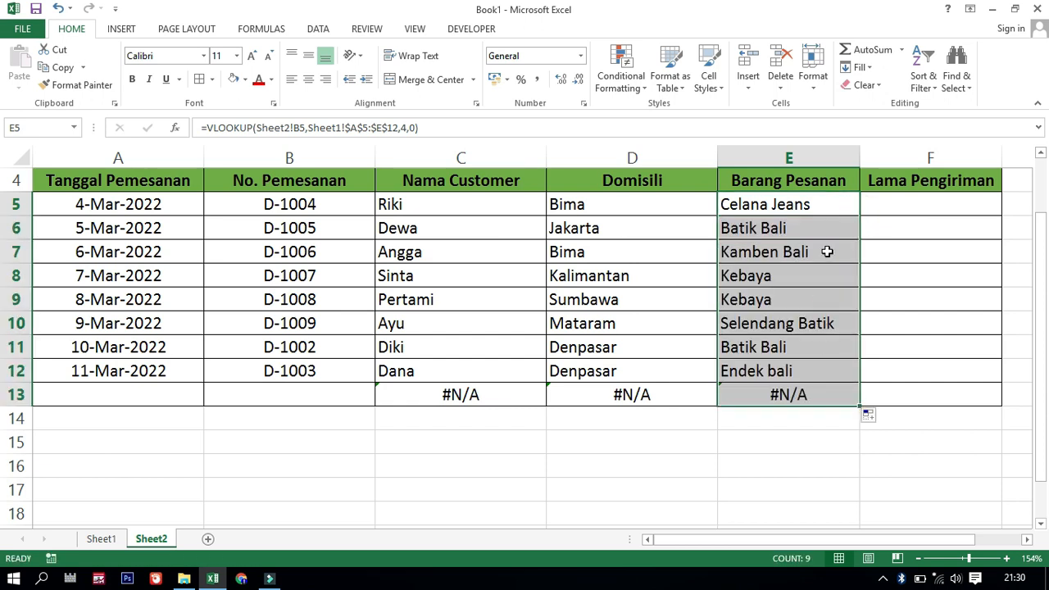
Start an HLOOKUP formula in F5 of the Lama Pengiriman column on Sheet2 with D5 as the lookup value
click(914, 209)
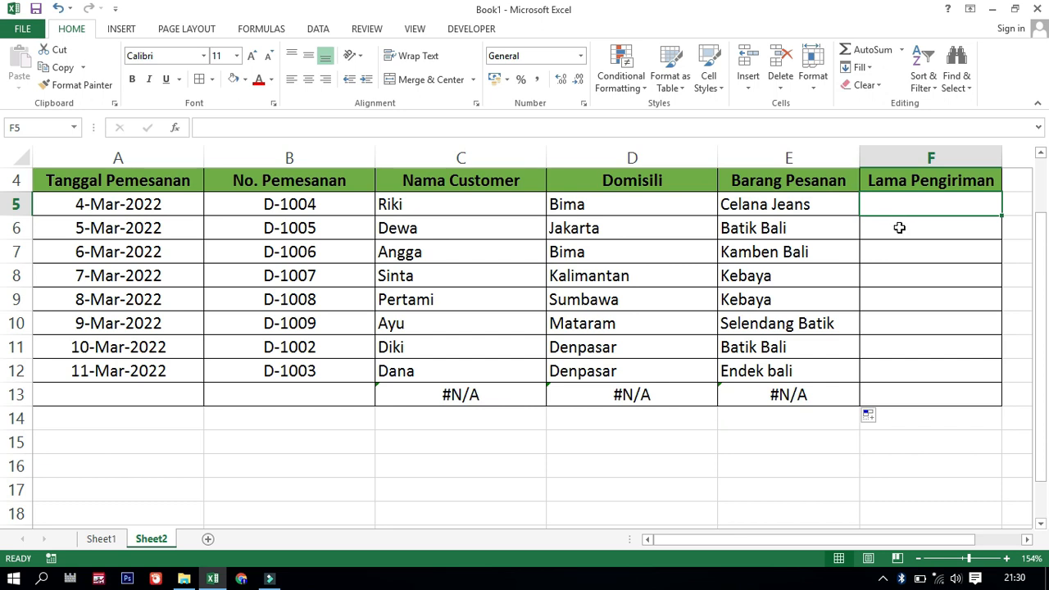
click(101, 538)
scroll(368, 304, down, 1)
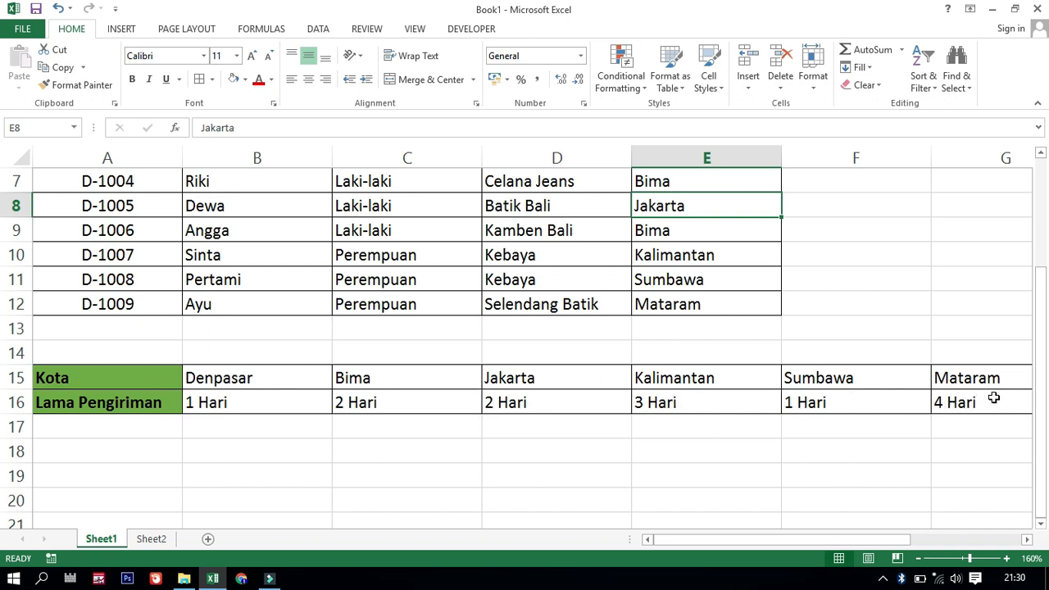
click(151, 538)
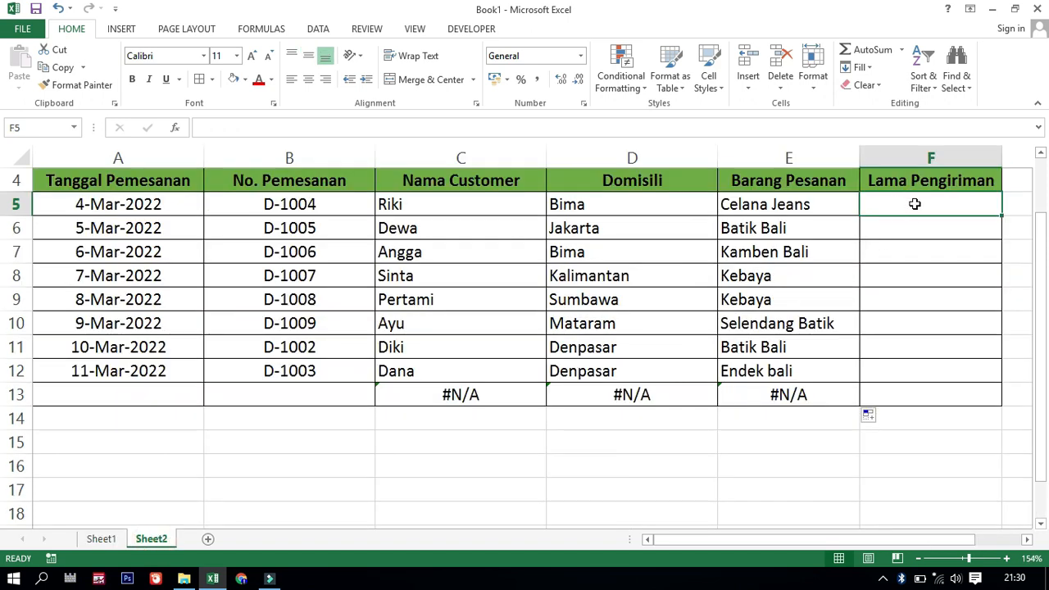
text(=)
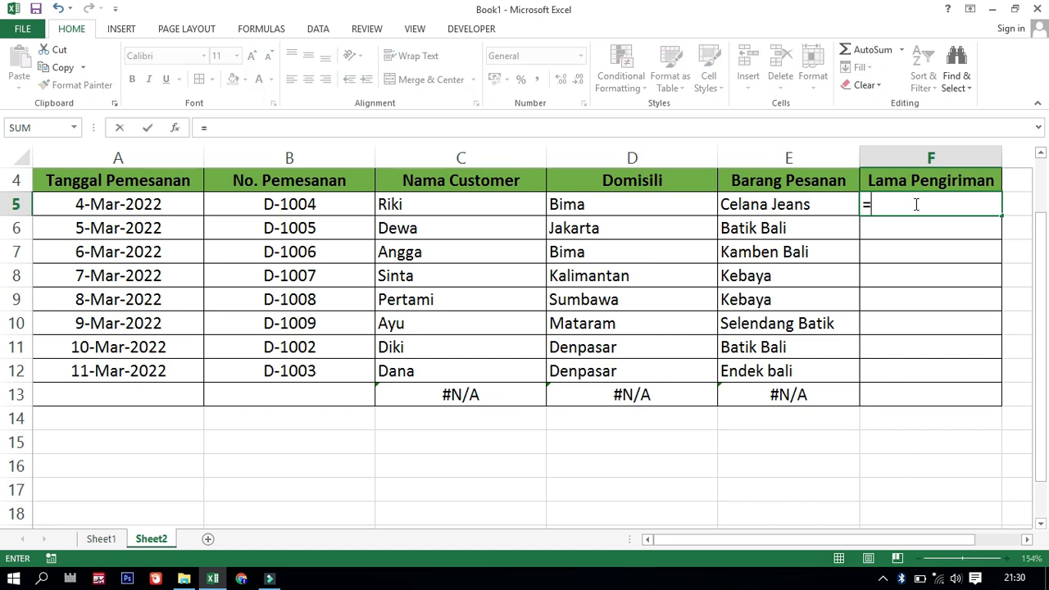
text(h)
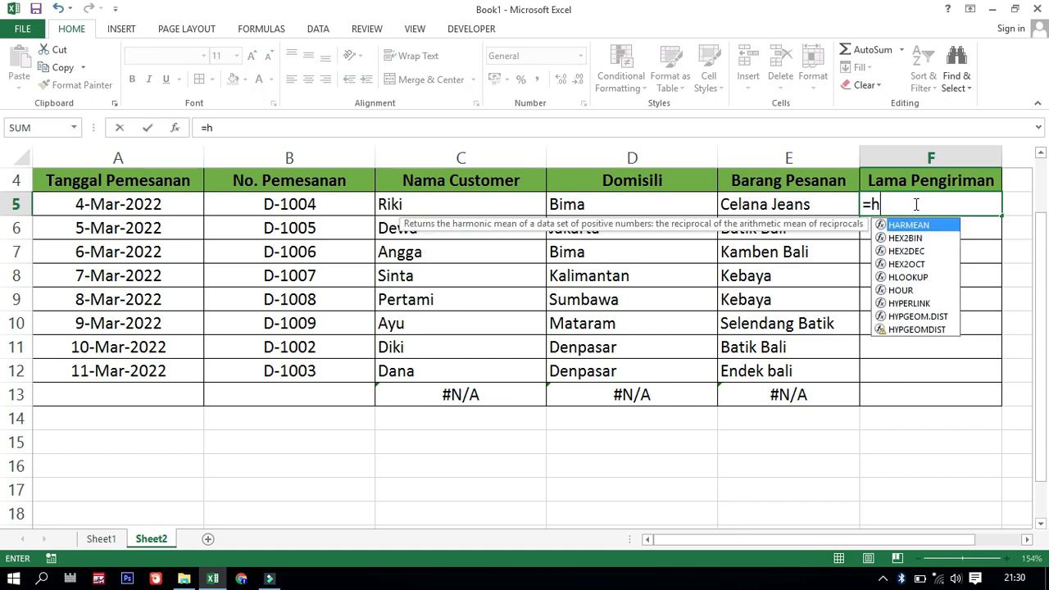
text(lo)
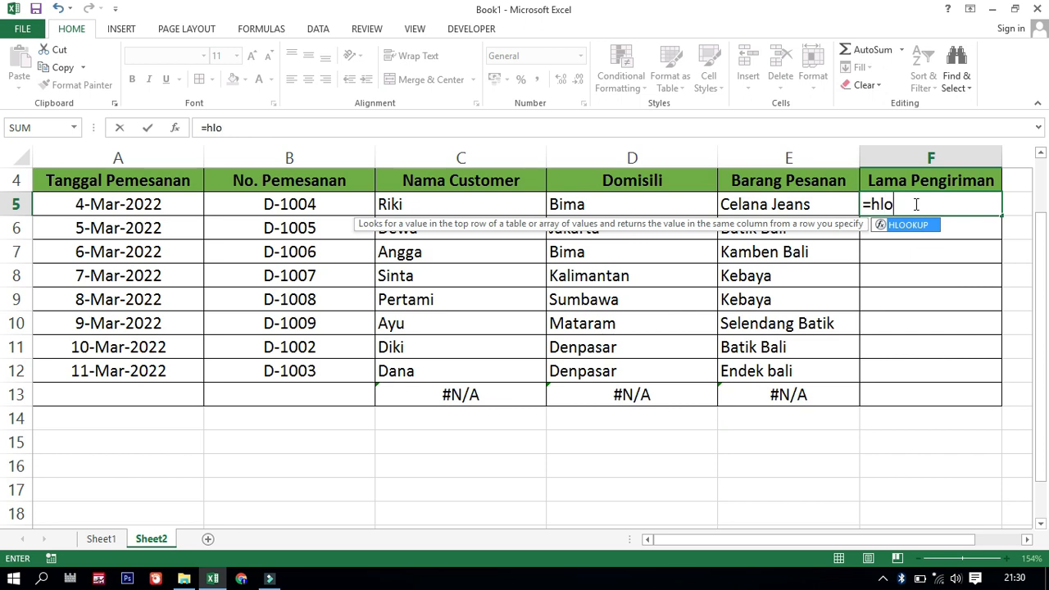
double_click(908, 226)
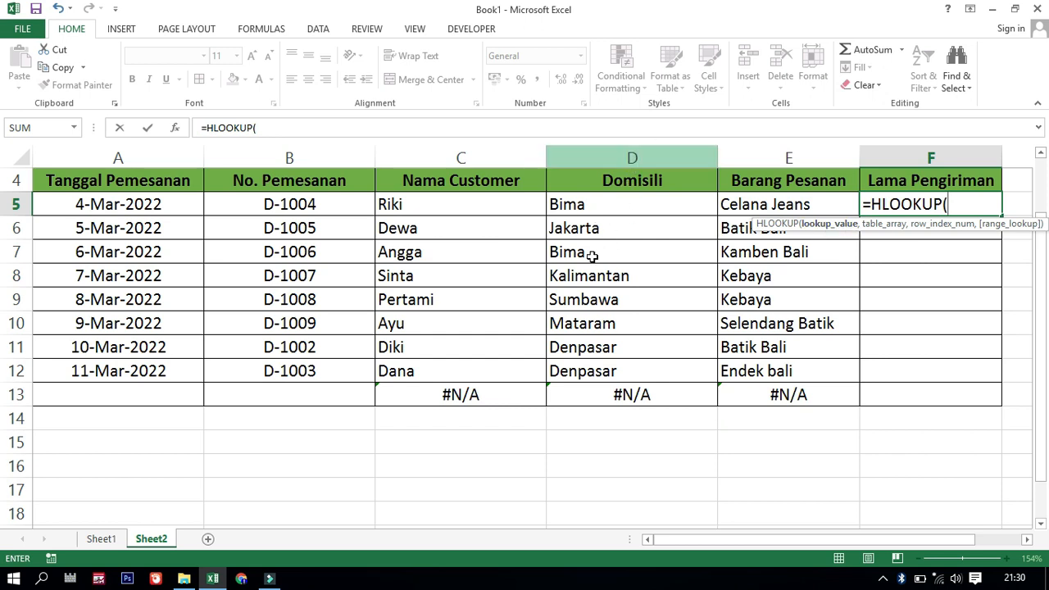
click(606, 205)
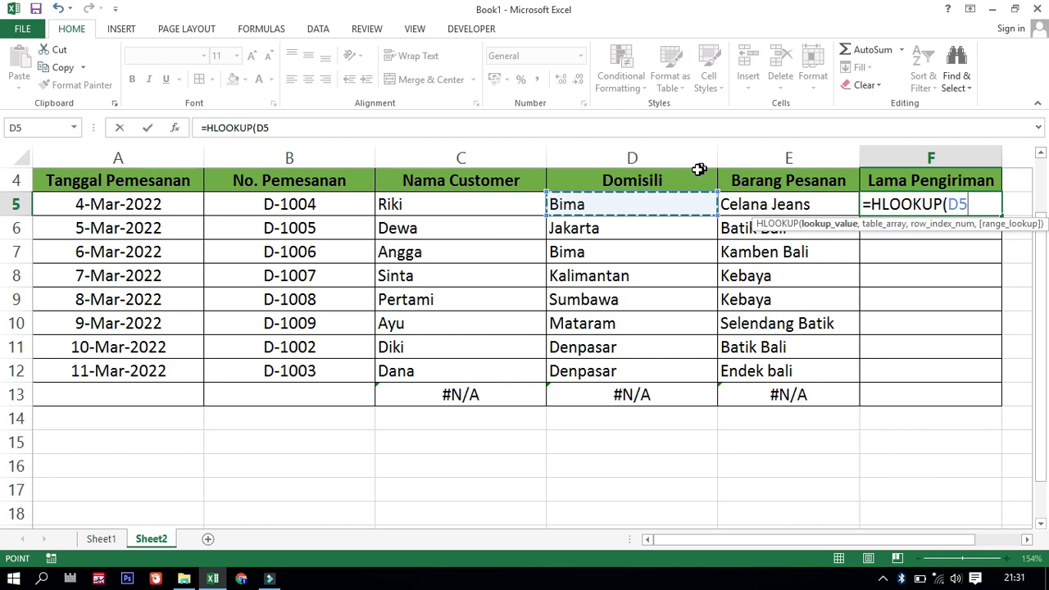
text(,)
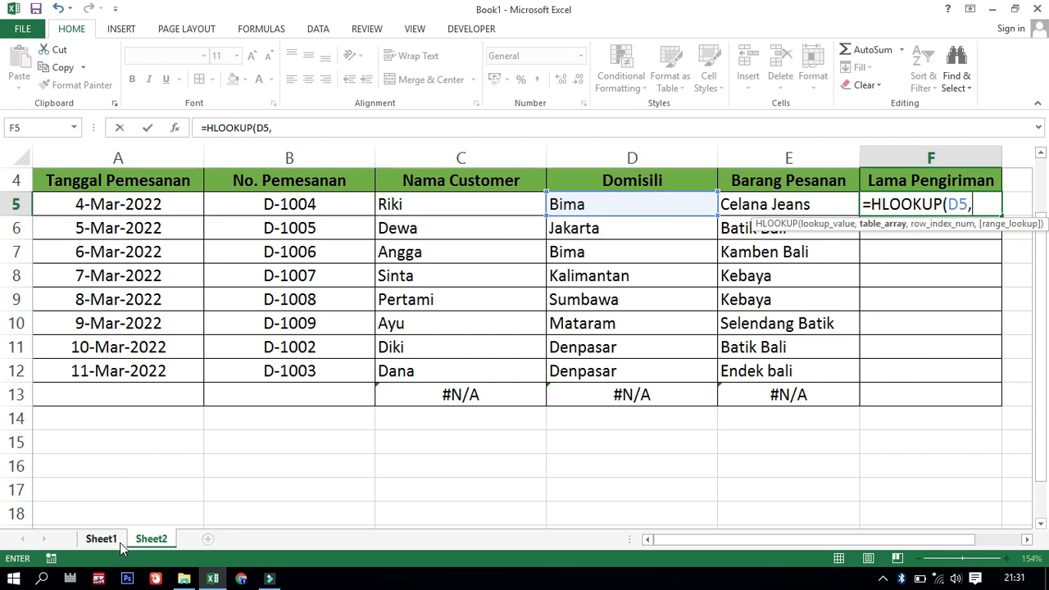
Set the HLOOKUP table array to the Kota and Lama Pengiriman values on Sheet1 as the absolute range Sheet1!$B$15:$G$16
click(115, 540)
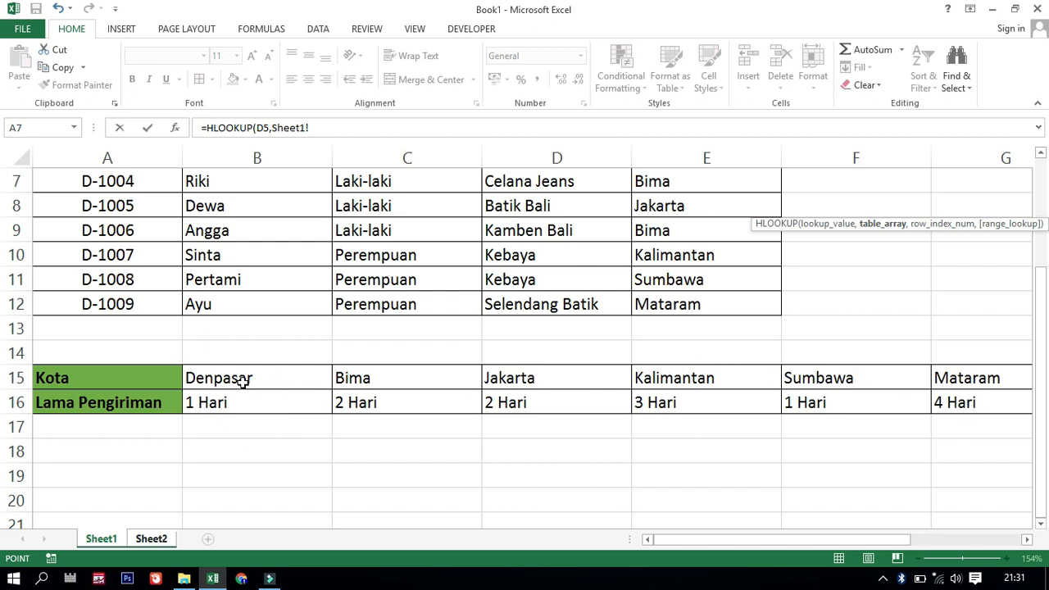
drag(226, 377, 969, 414)
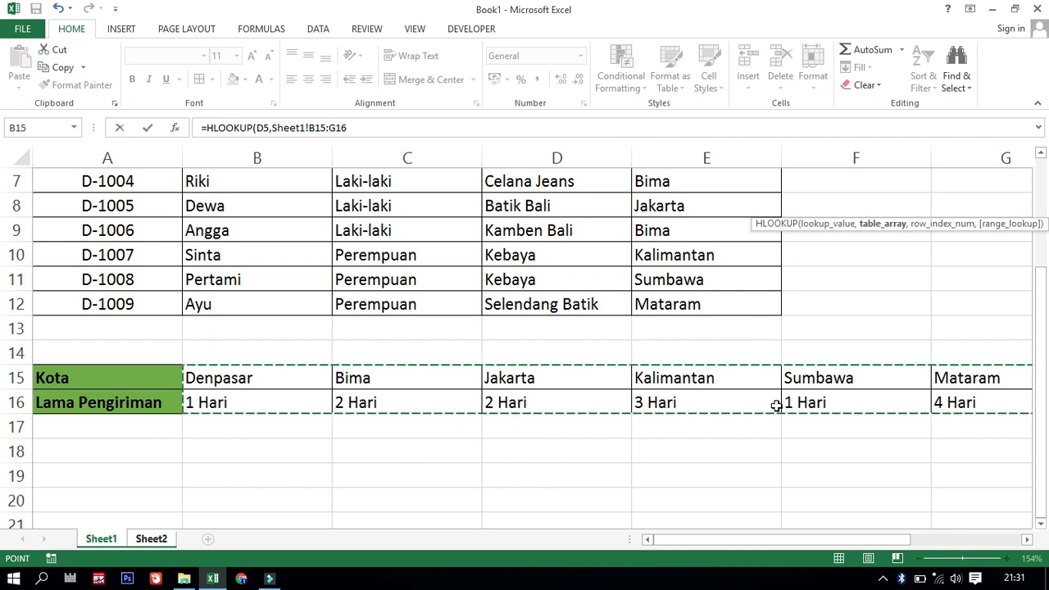
scroll(656, 267, up, 2)
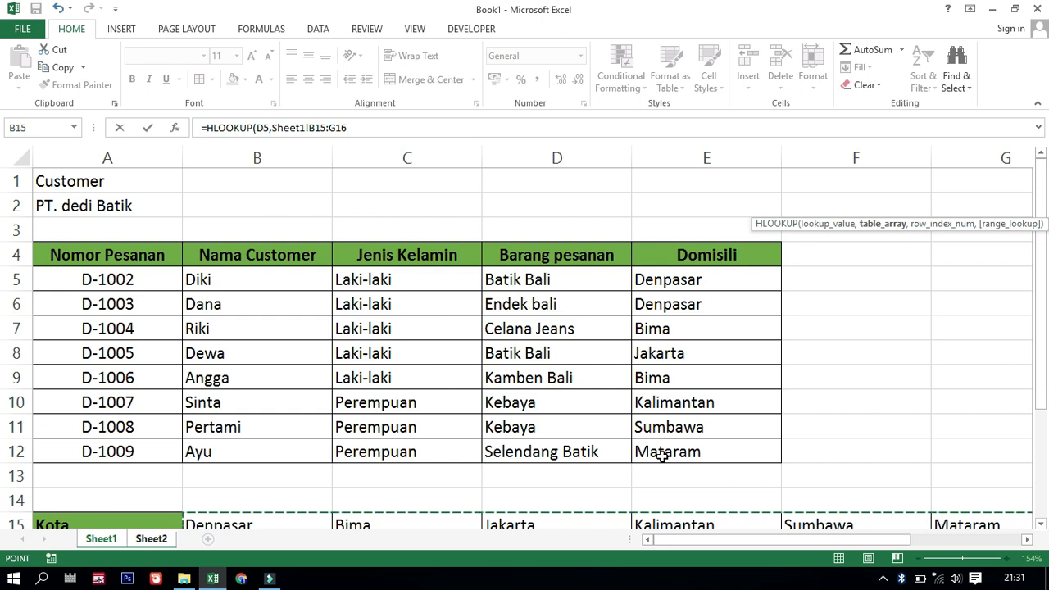
scroll(635, 398, down, 2)
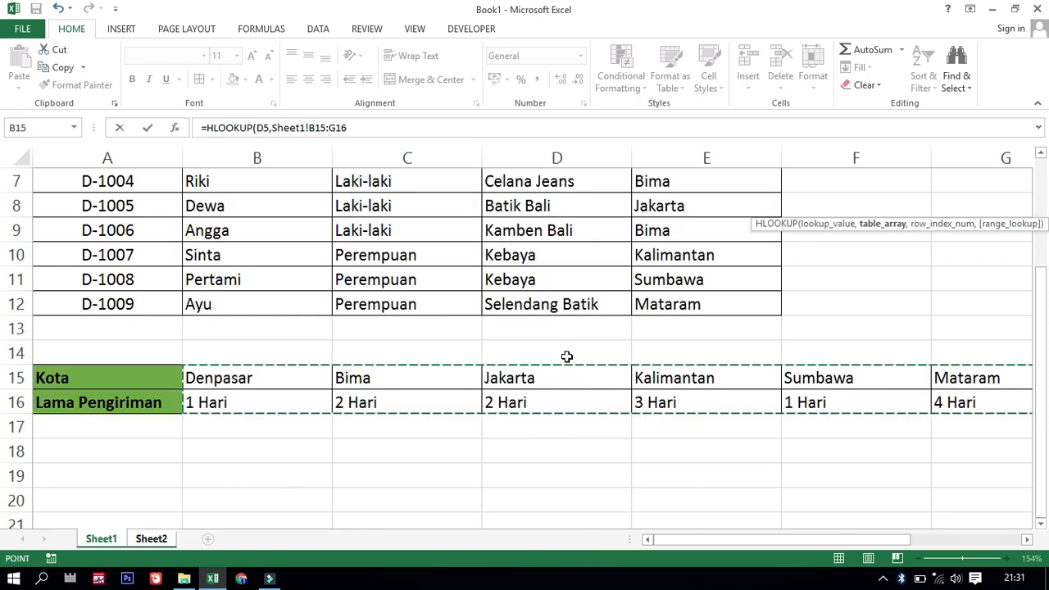
scroll(566, 356, up, 2)
scroll(566, 356, down, 2)
key(F4)
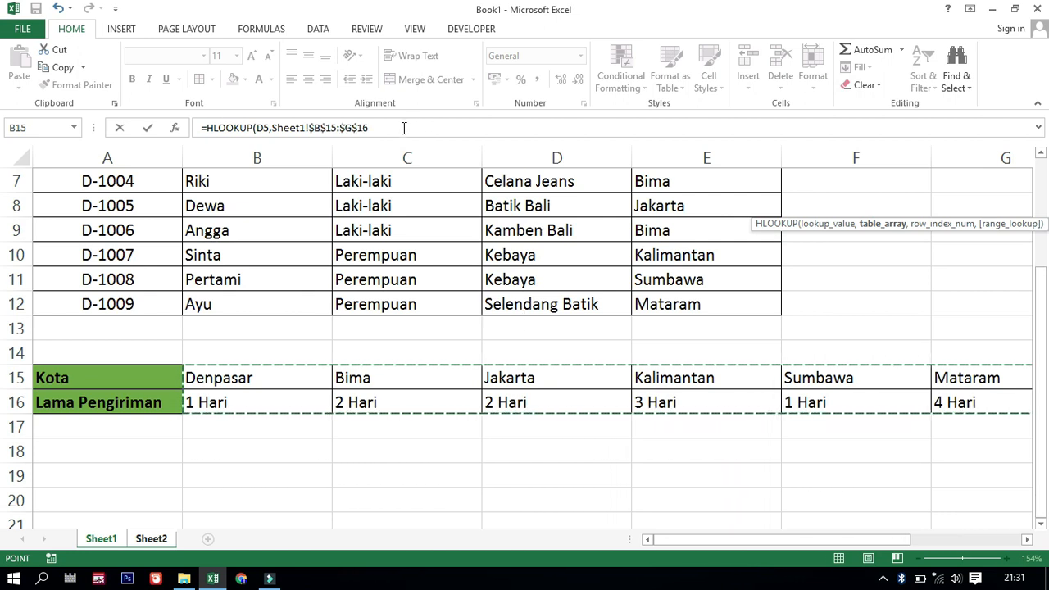
Finish the F5 formula with row index 2 and range lookup 0, and copy it down the Lama Pengiriman column to row 13
text(,2)
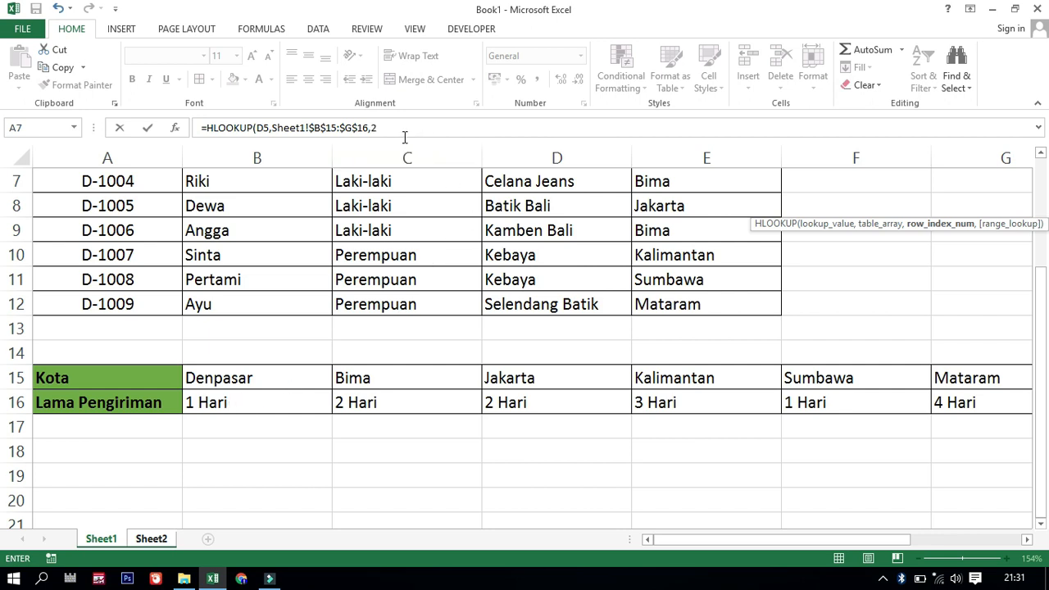
text(,)
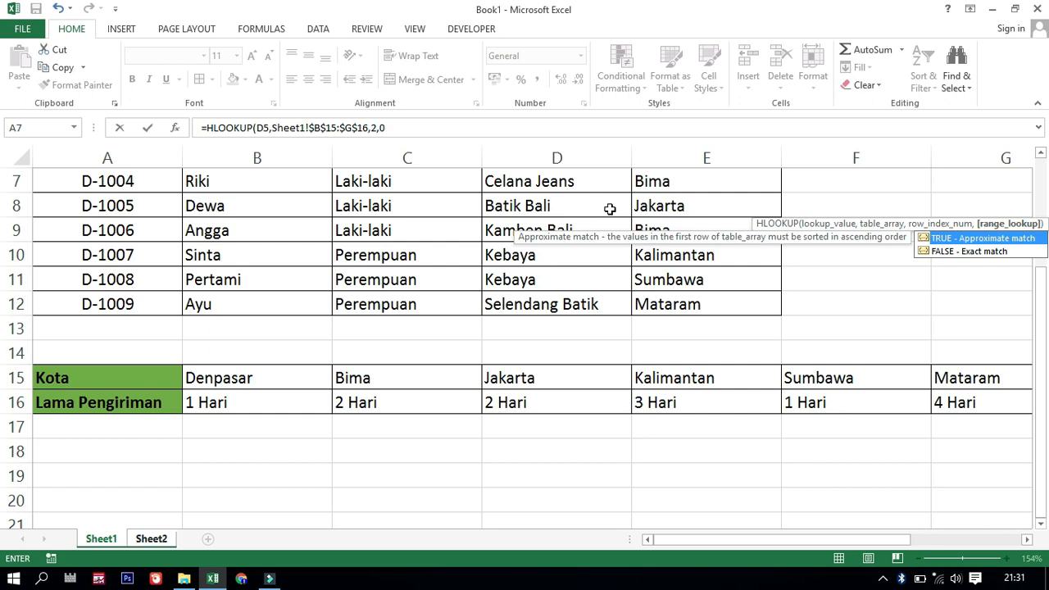
text(0))
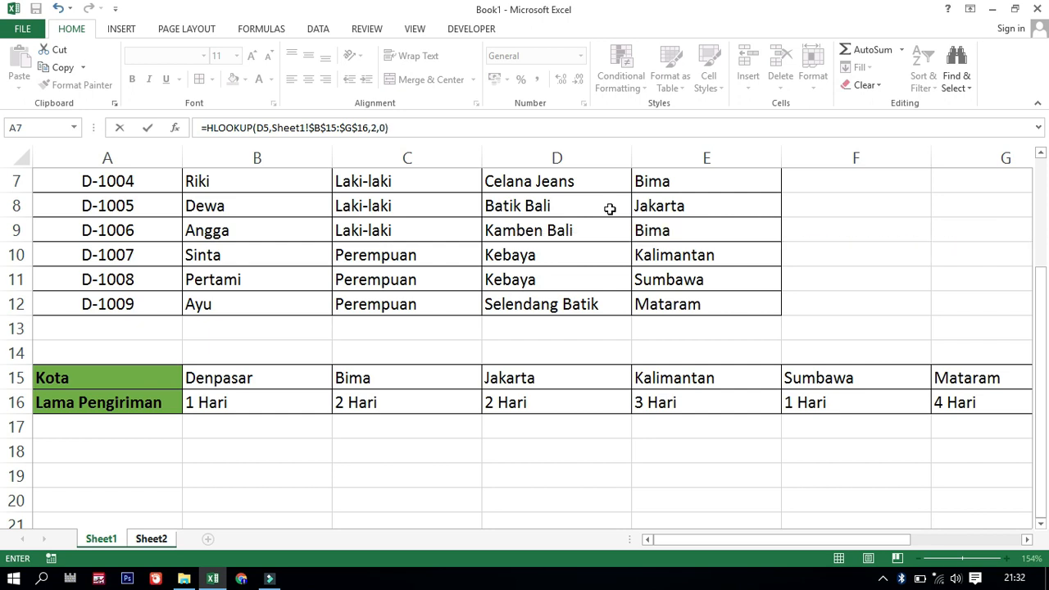
key(Return)
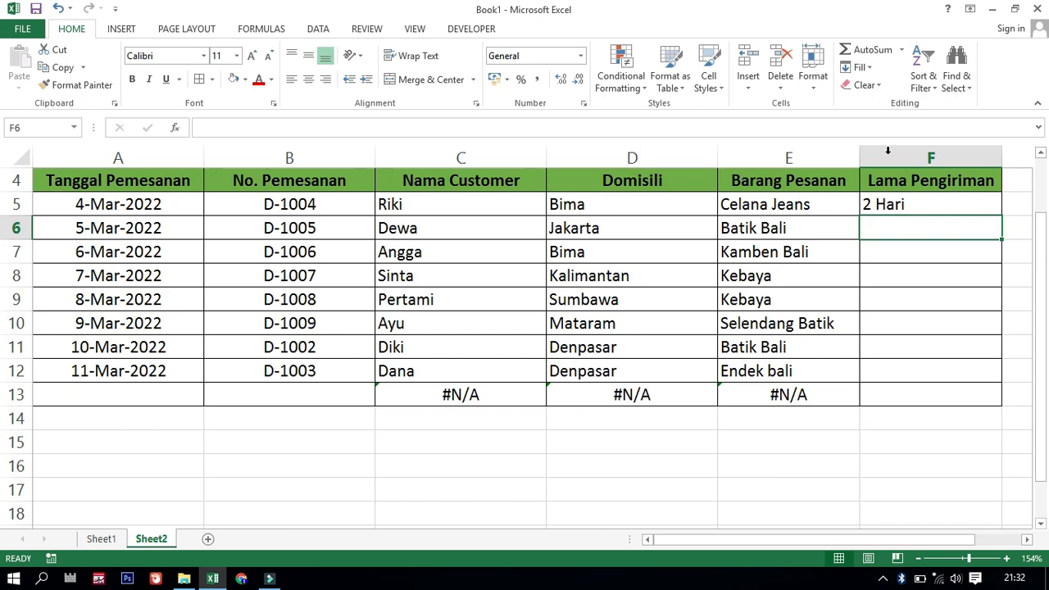
click(928, 204)
drag(1000, 215, 996, 400)
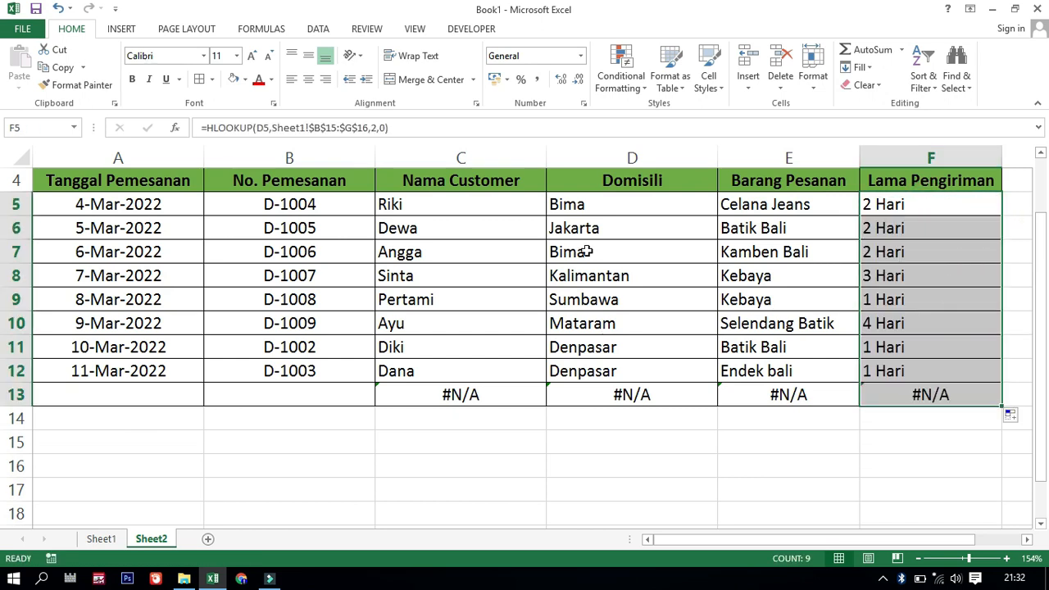
Compare the looked-up delivery times on Sheet2 with the Kota and Lama Pengiriman table on Sheet1
click(890, 204)
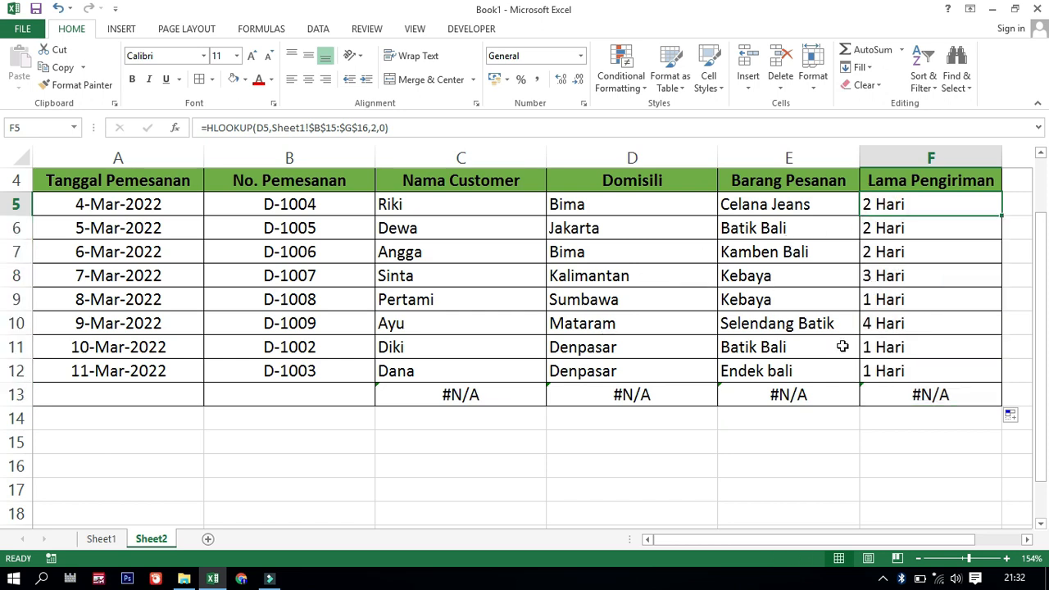
click(103, 538)
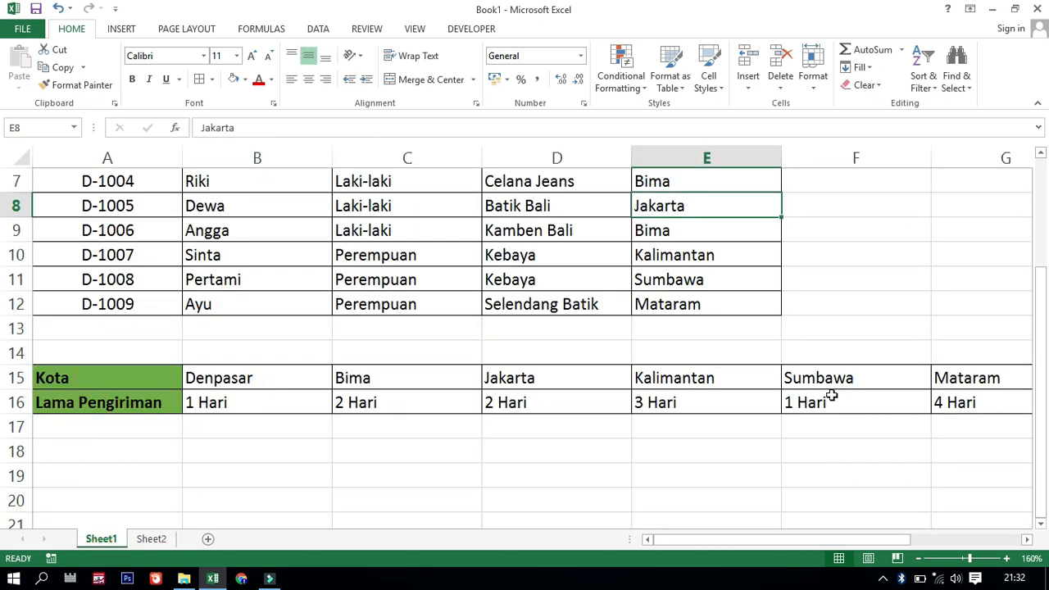
click(150, 539)
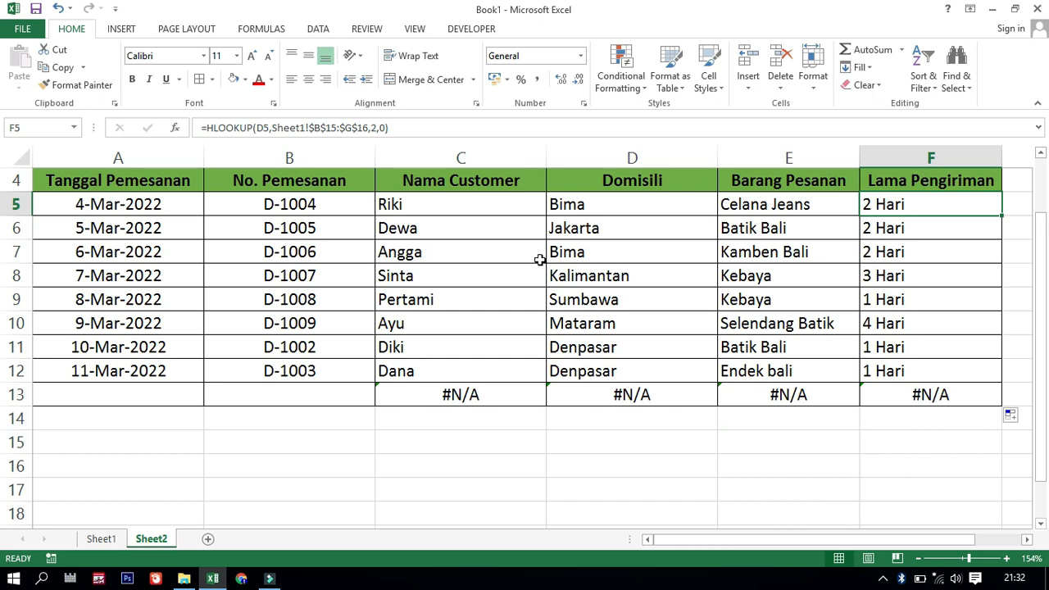
Wrap the VLOOKUP formula in C5 of the Nama Customer column in an IFERROR function
click(478, 397)
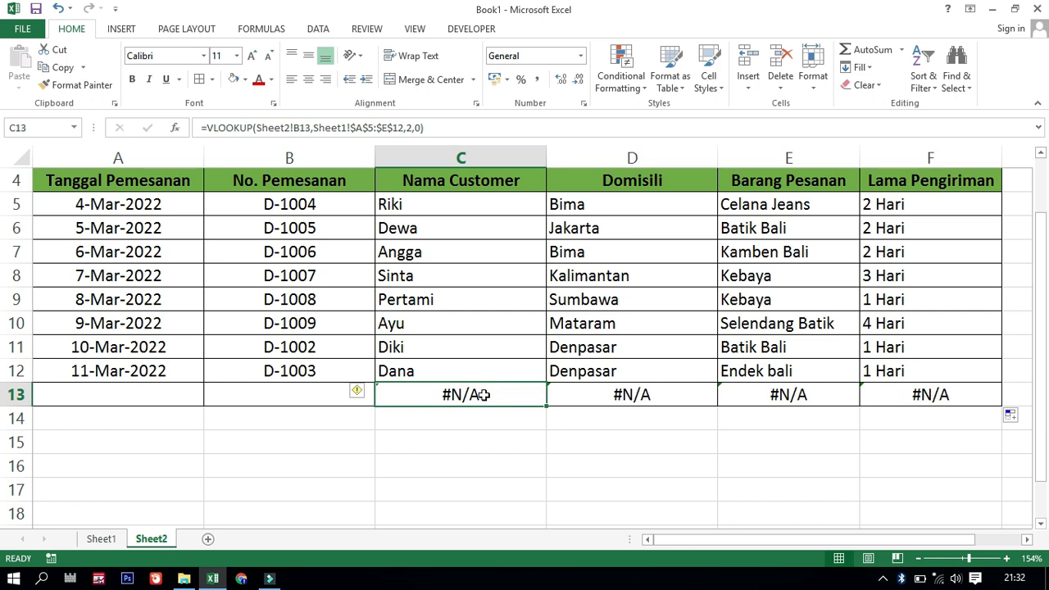
click(486, 212)
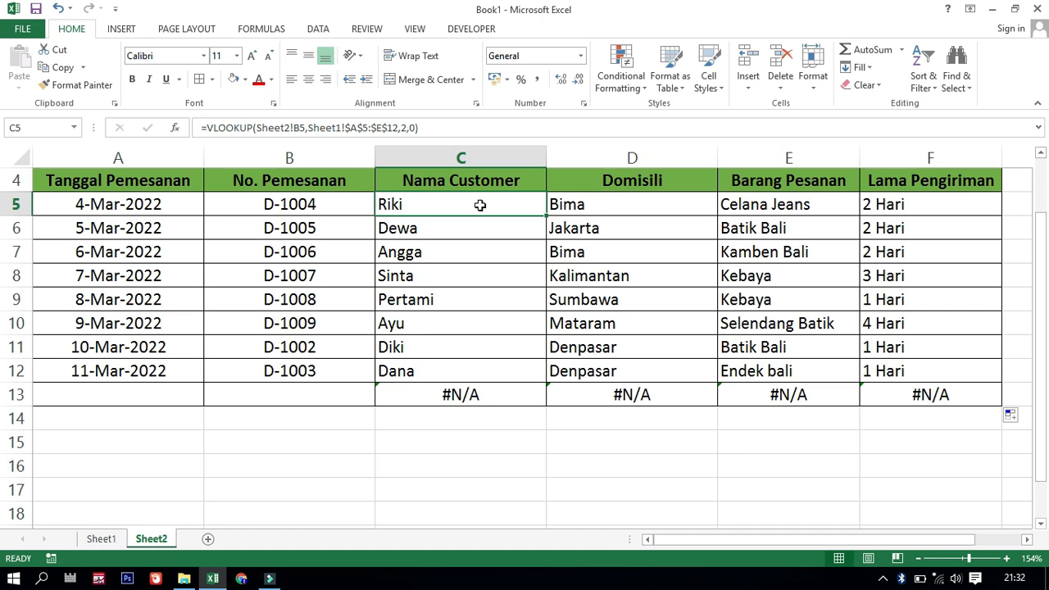
double_click(477, 207)
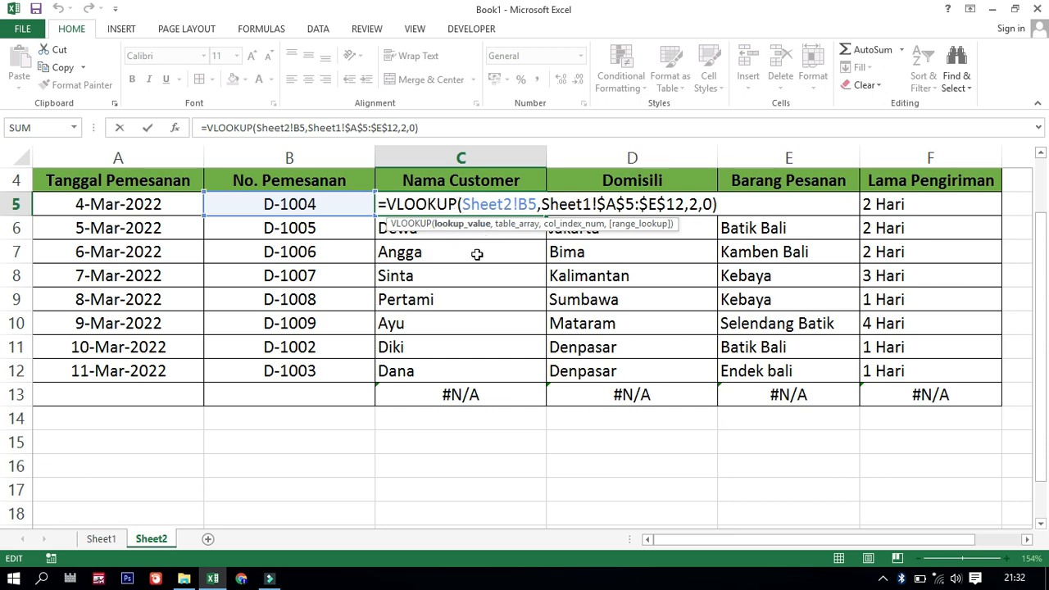
click(390, 204)
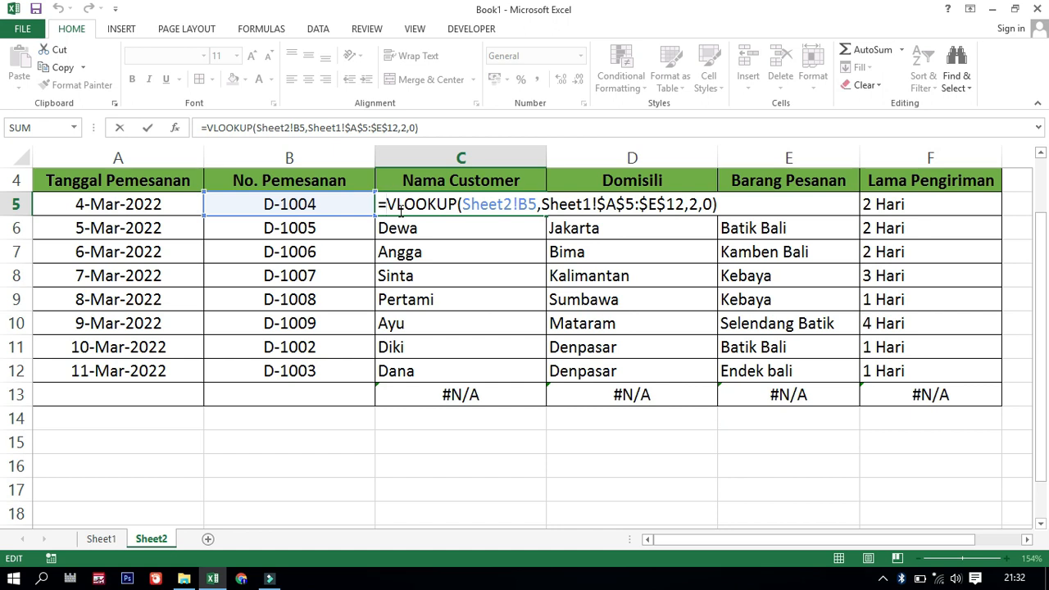
text(if)
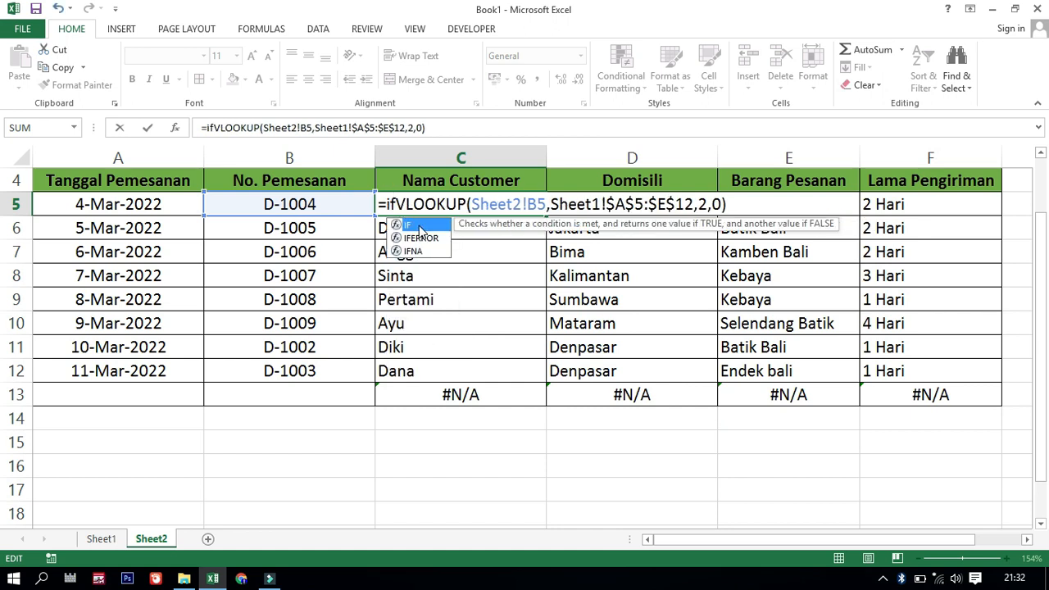
double_click(419, 227)
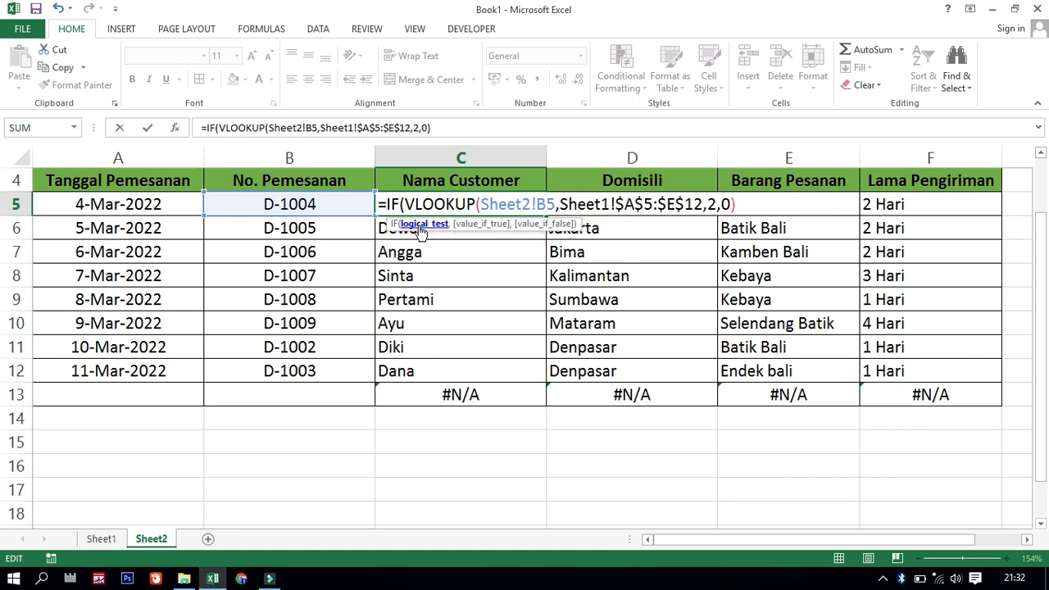
key(BackSpace)
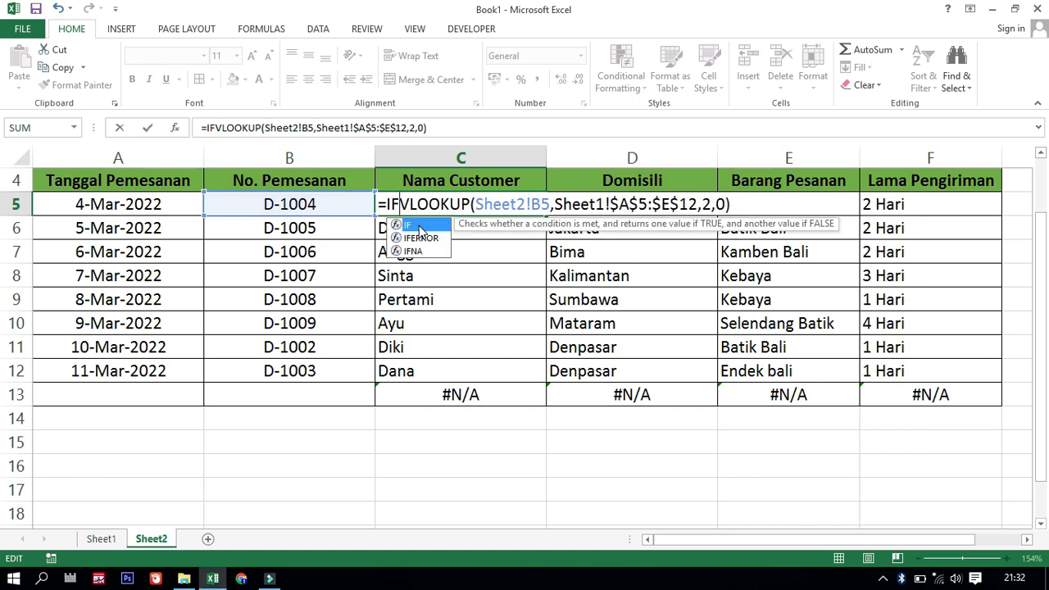
text(e)
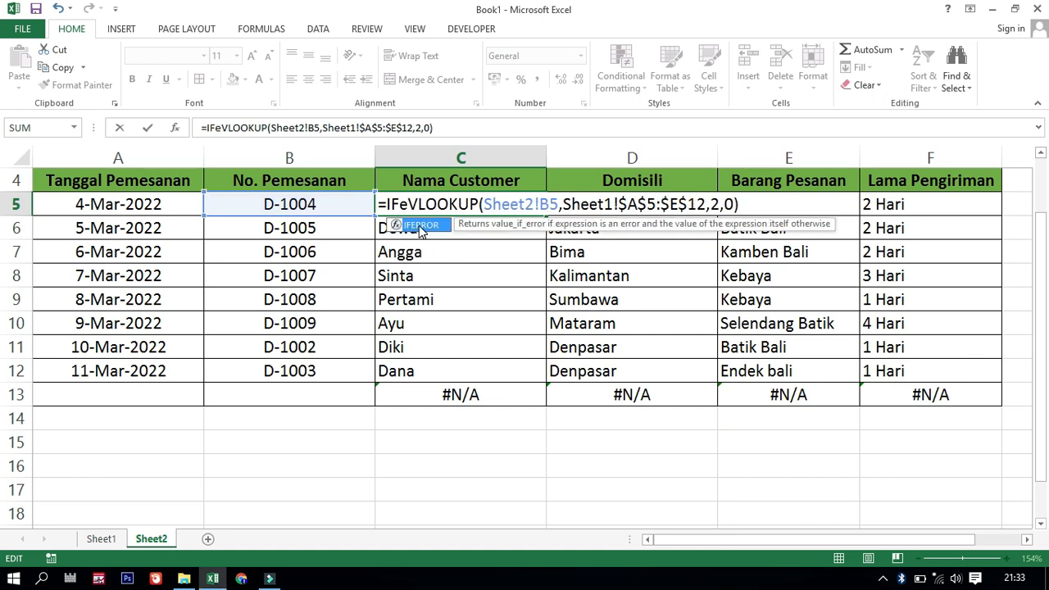
double_click(420, 226)
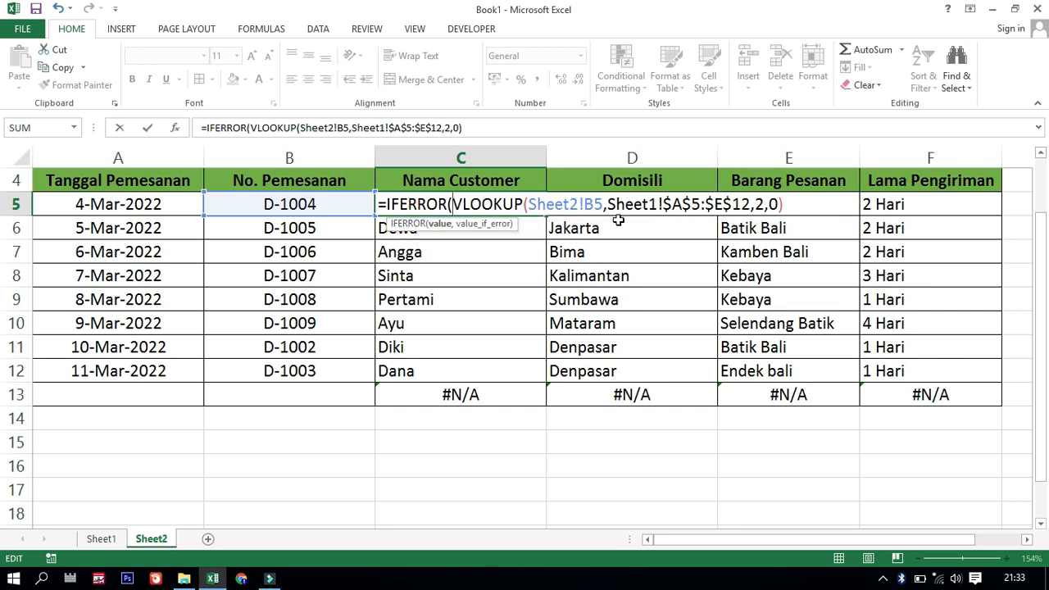
Complete the C5 IFERROR formula with "Tidak diketahui" as the value if error, separated from the VLOOKUP by a comma
click(800, 211)
text(da)
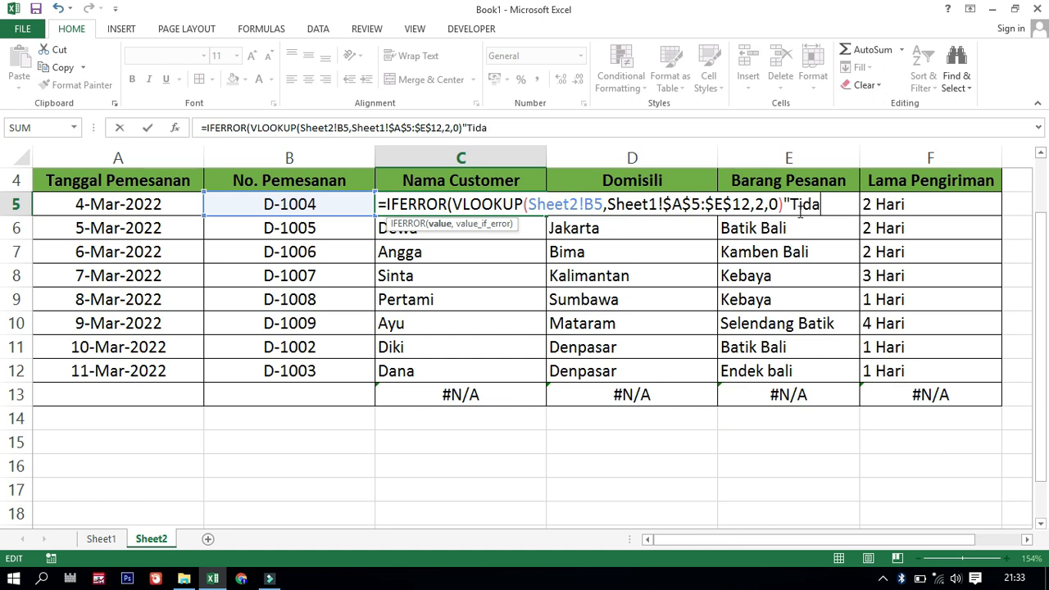
text(k diket)
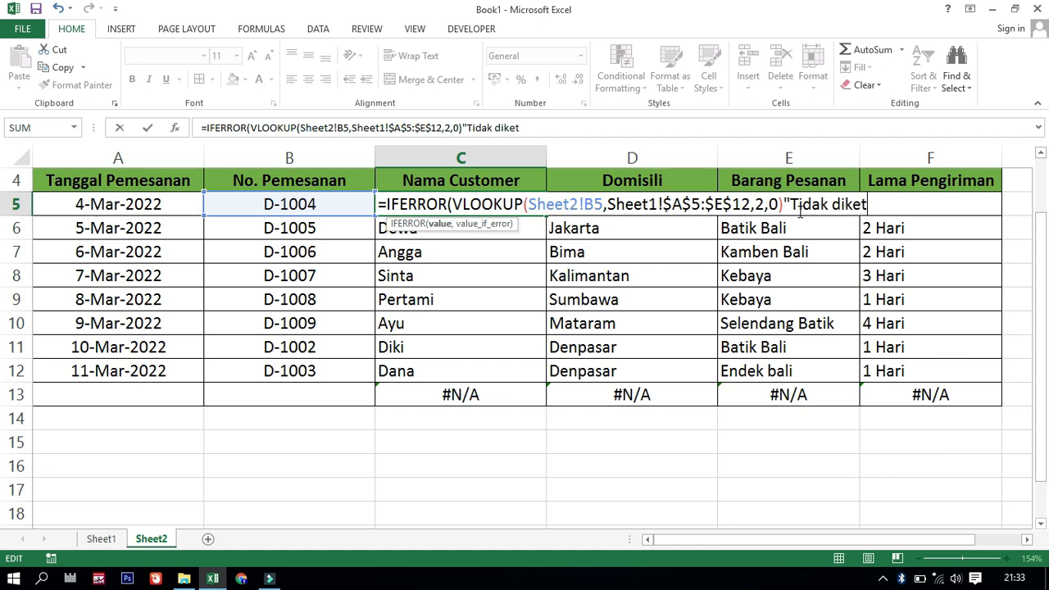
text(ui)
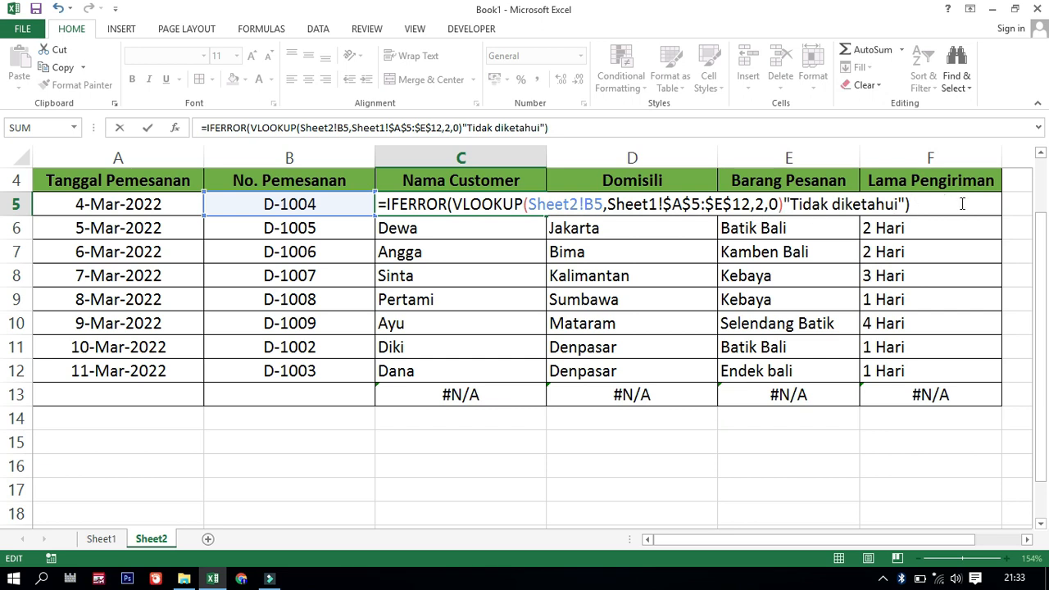
key(Return)
key(Return)
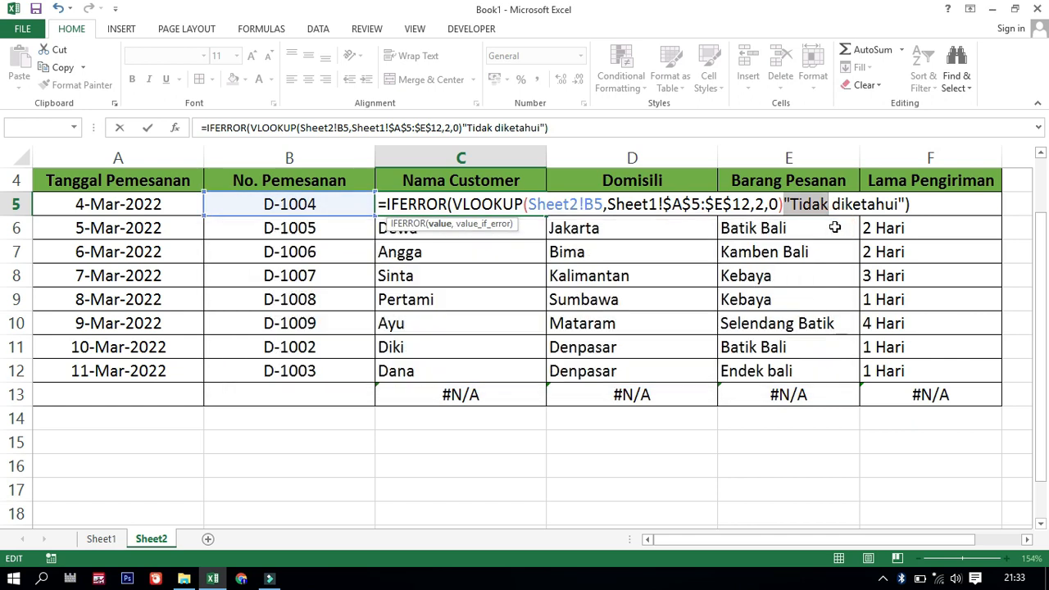
click(814, 208)
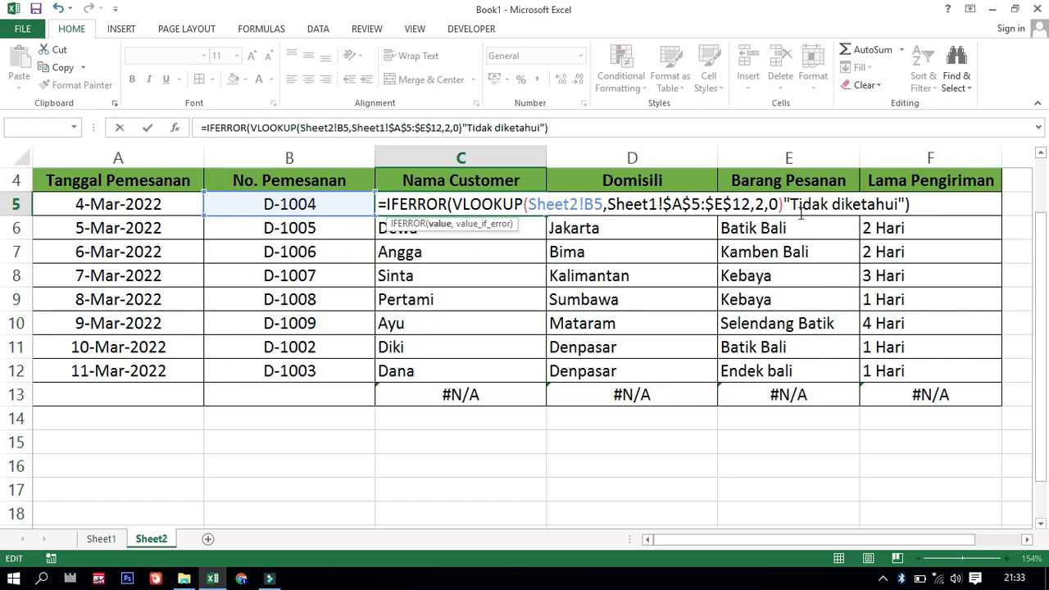
click(786, 205)
text(,)
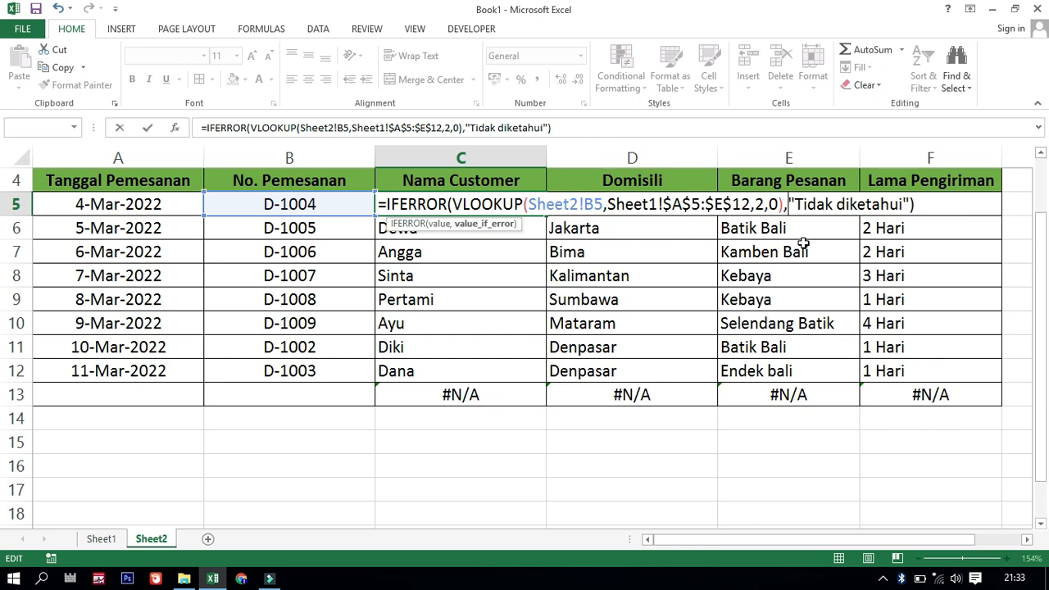
key(Return)
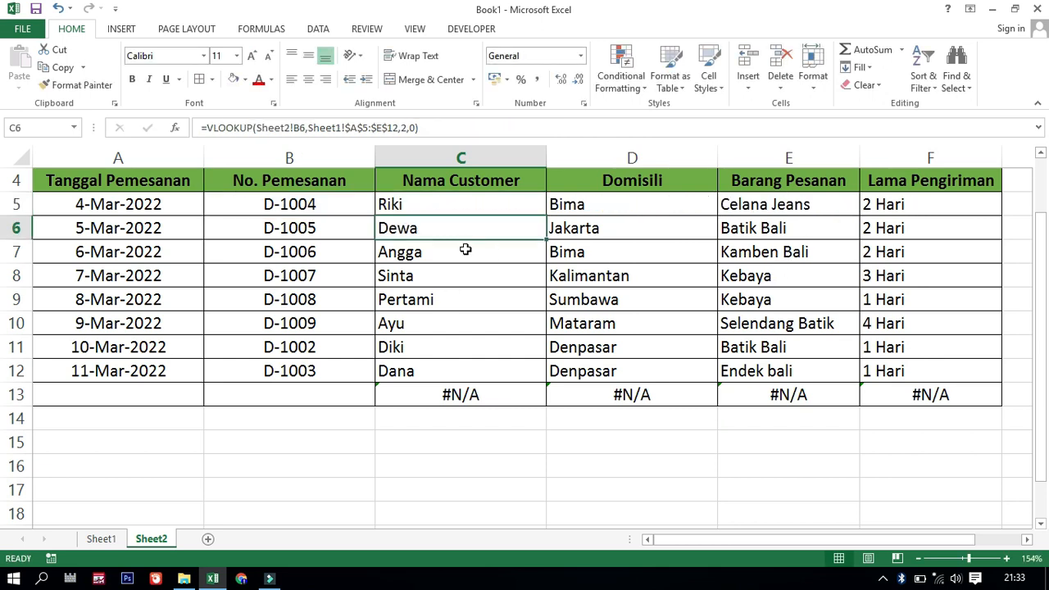
Copy the C5 formula down the Nama Customer column to row 13 and check the result in row 13
click(499, 202)
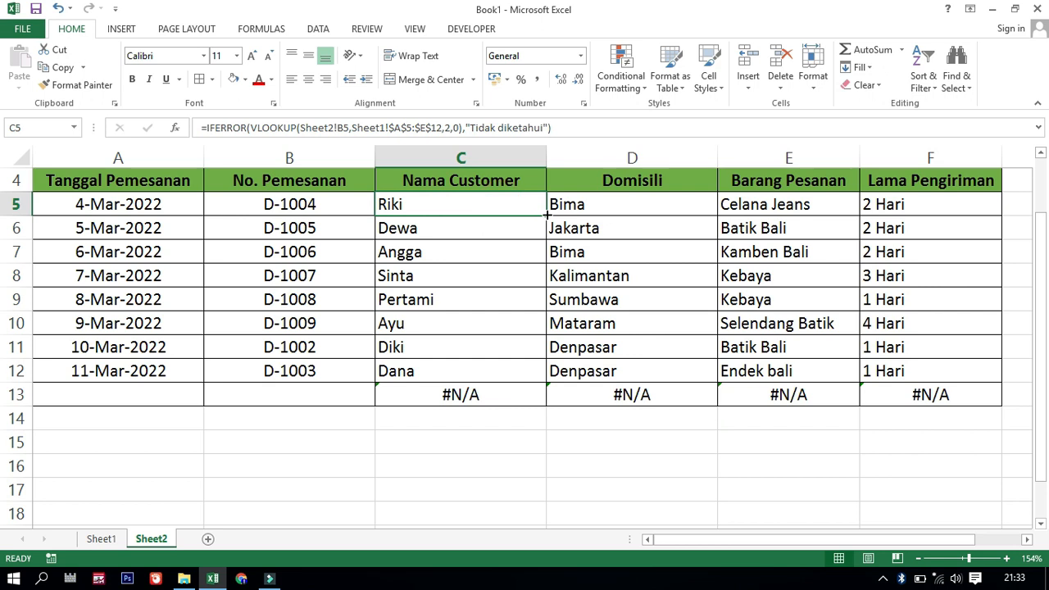
drag(545, 215, 528, 410)
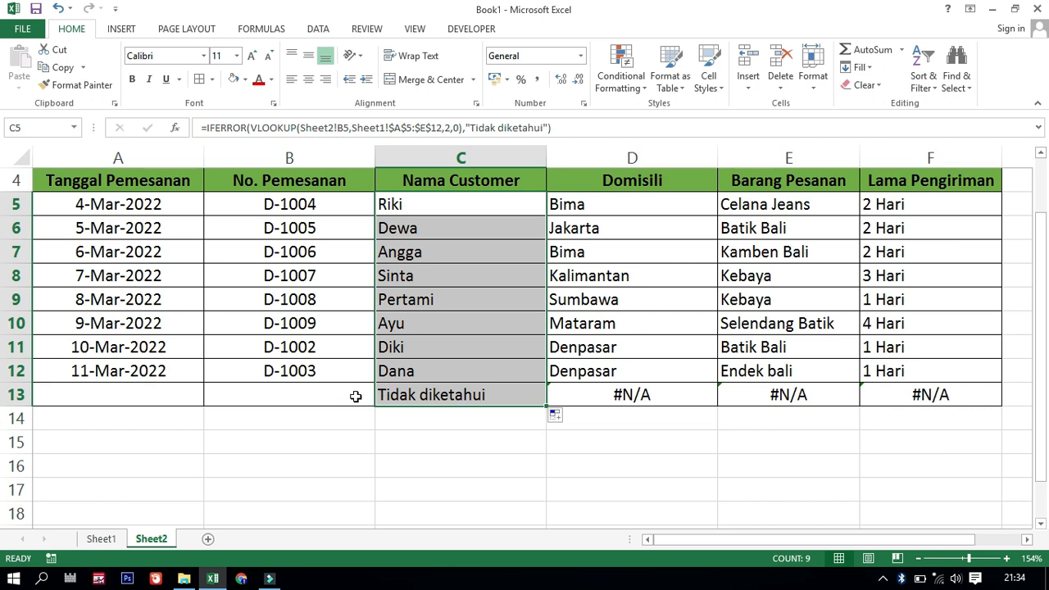
click(293, 394)
click(432, 397)
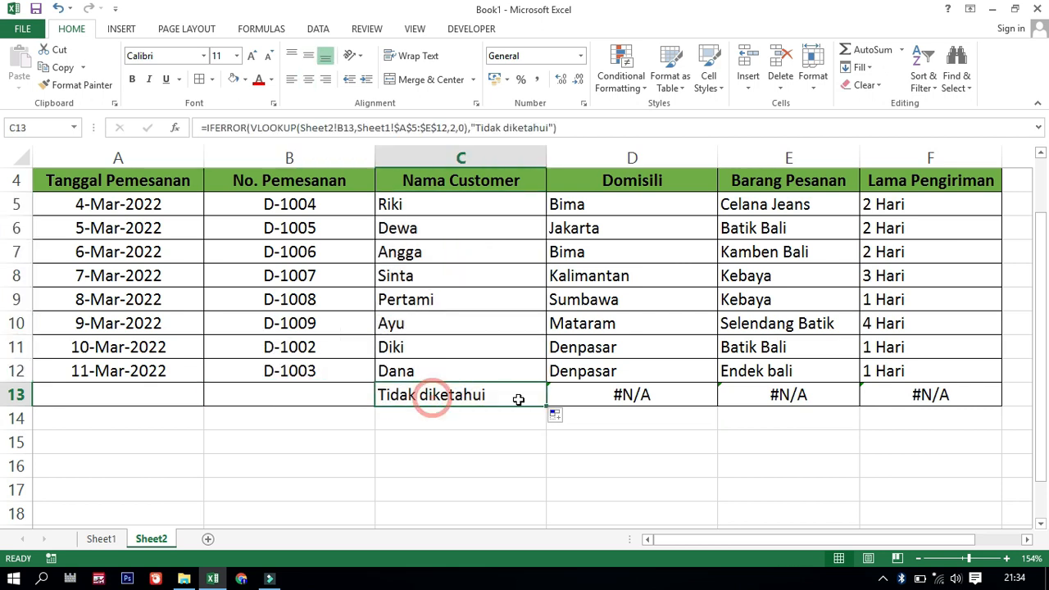
click(324, 394)
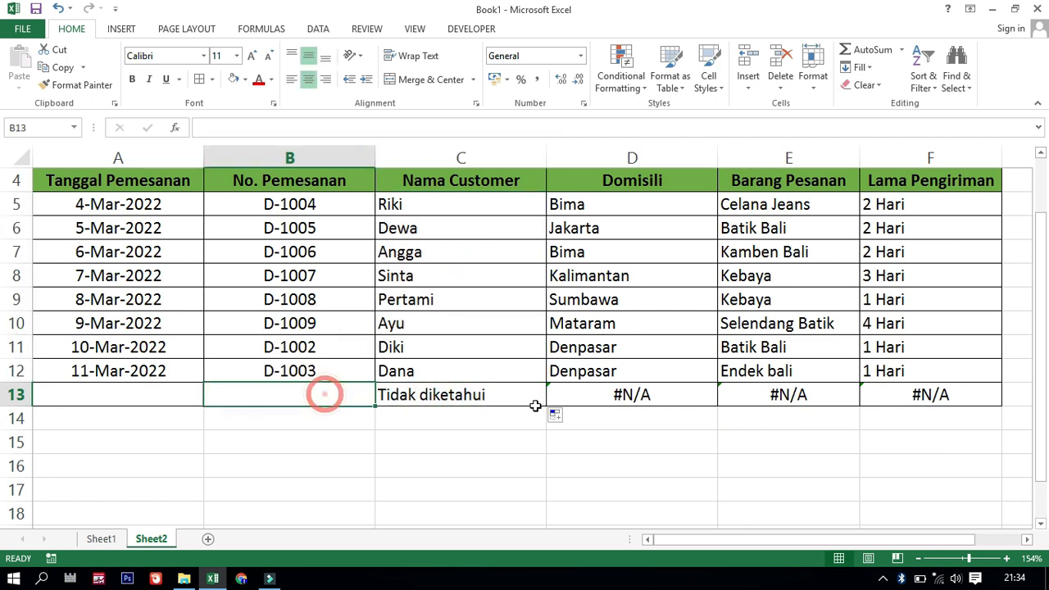
Wrap the VLOOKUP formula in D5 of the Domisili column in an IFERROR function
click(615, 403)
click(633, 210)
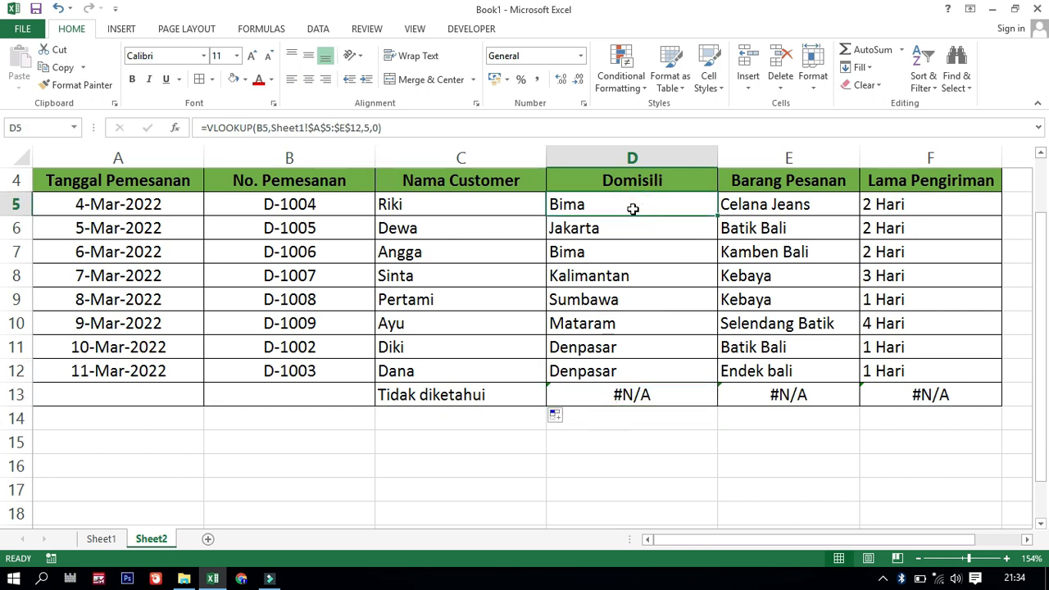
double_click(633, 209)
click(563, 210)
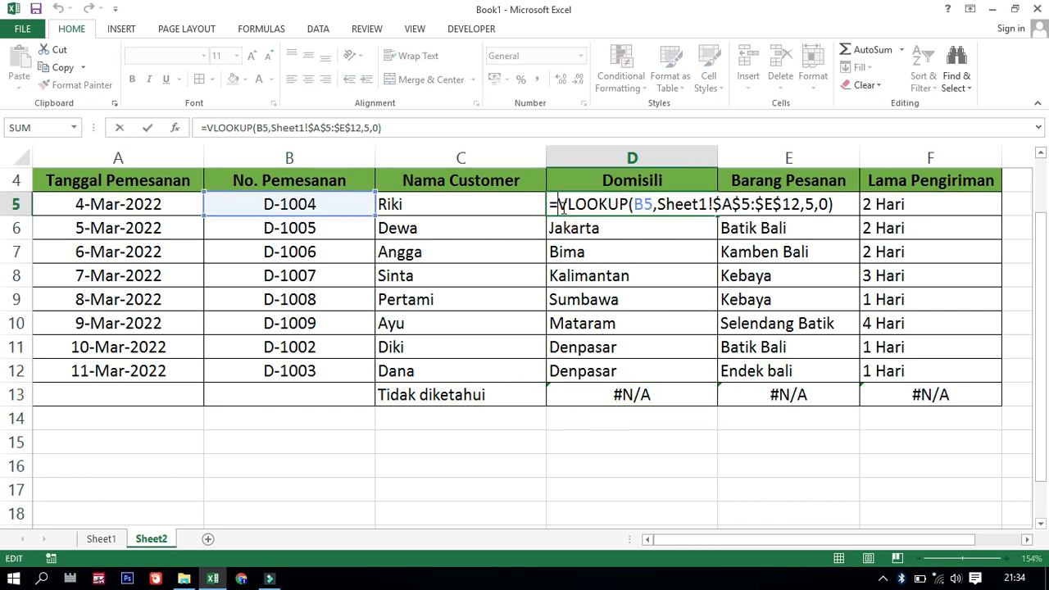
text(if)
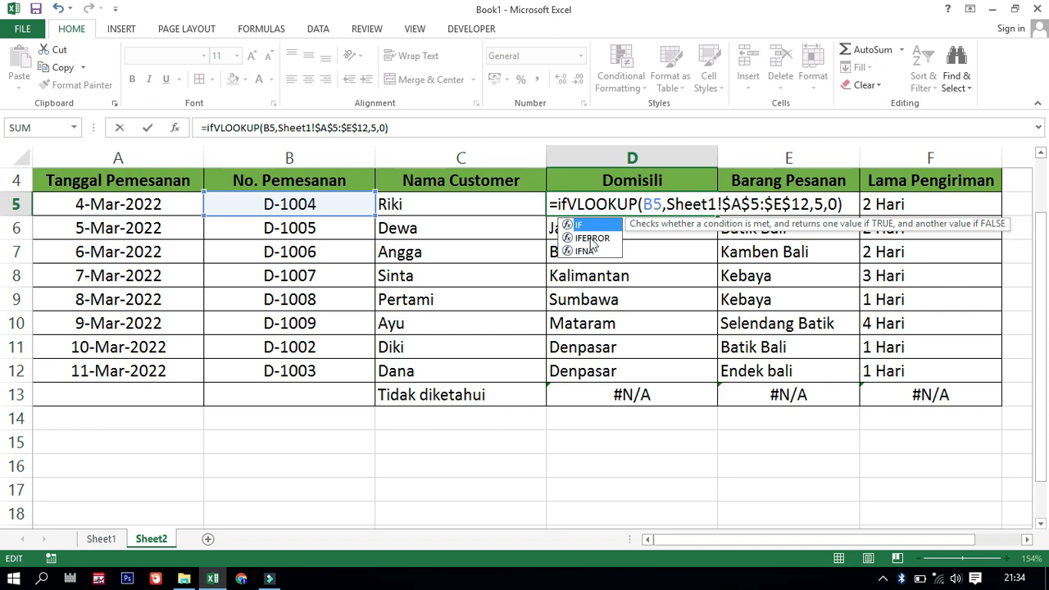
double_click(592, 239)
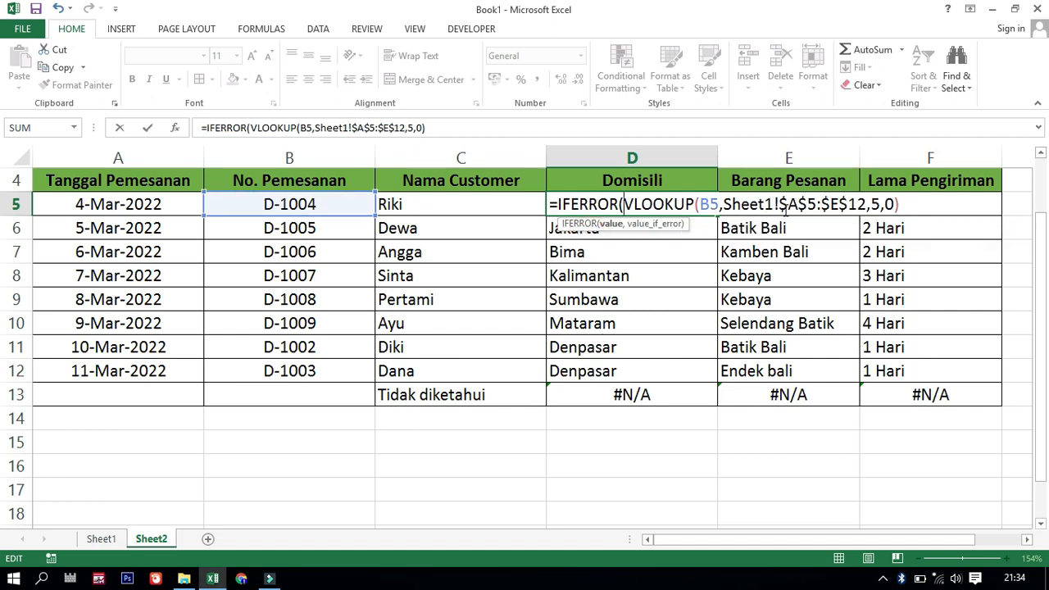
Complete the D5 IFERROR formula with "Tidak diketahui" as the value if error, and copy it down the Domisili column to row 13
click(904, 204)
text(,)
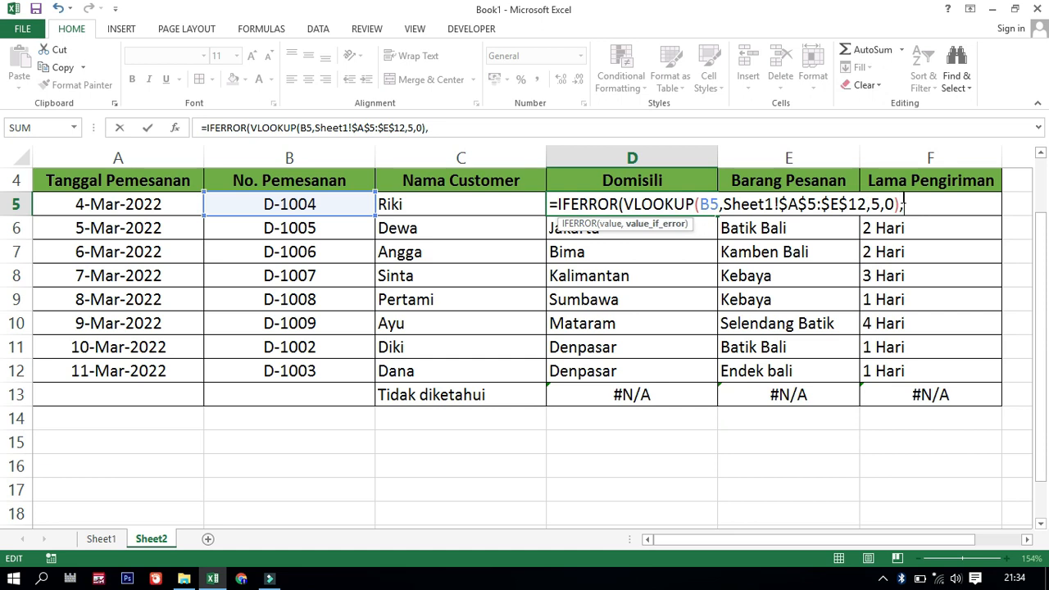
text("Tidak di)
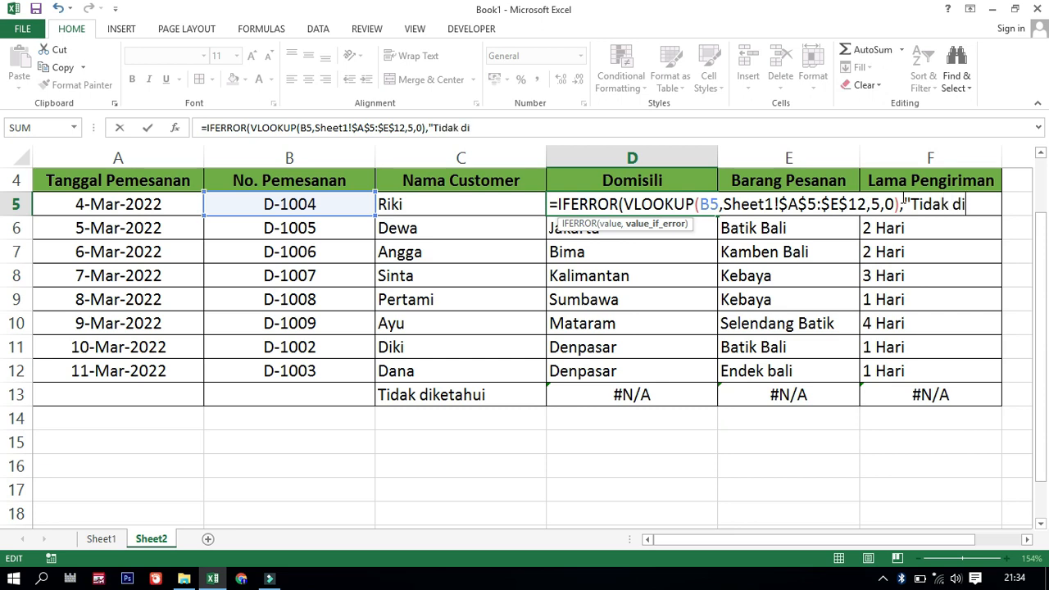
text(ketahui)
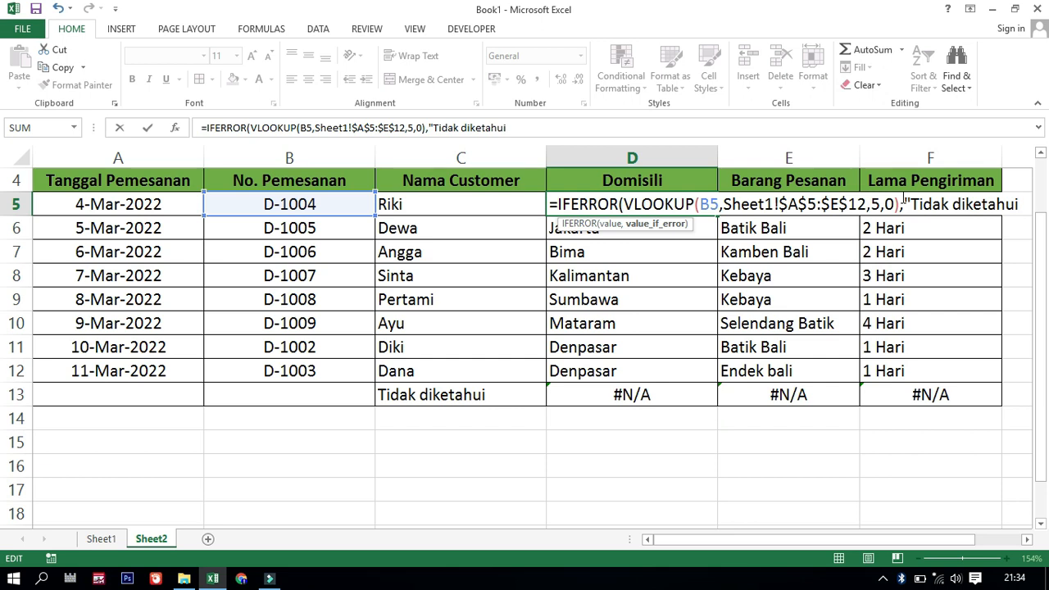
text(£)
key(BackSpace)
text("))
key(Return)
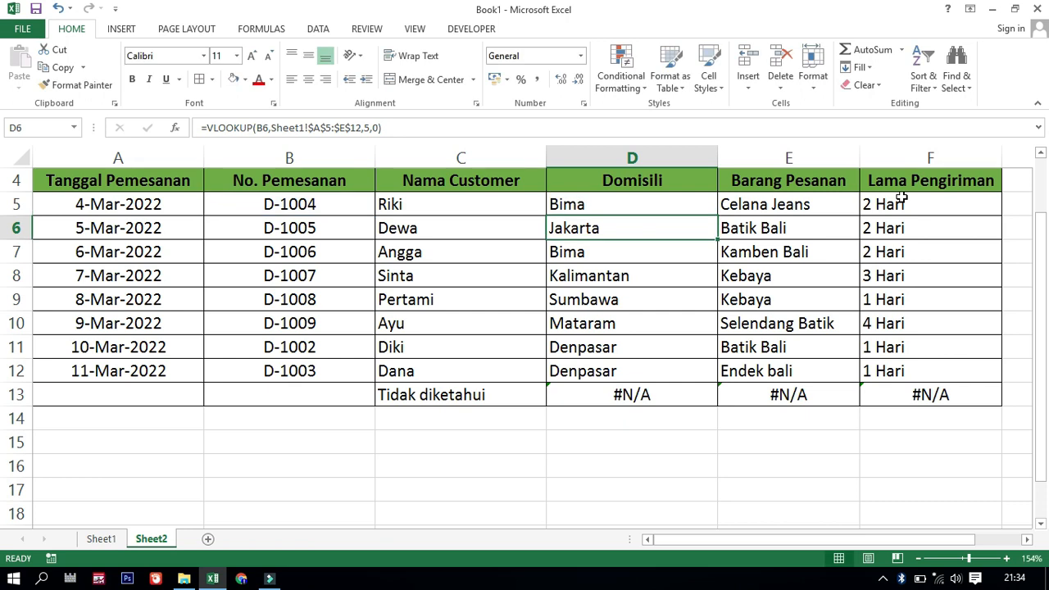
click(684, 204)
drag(717, 217, 693, 402)
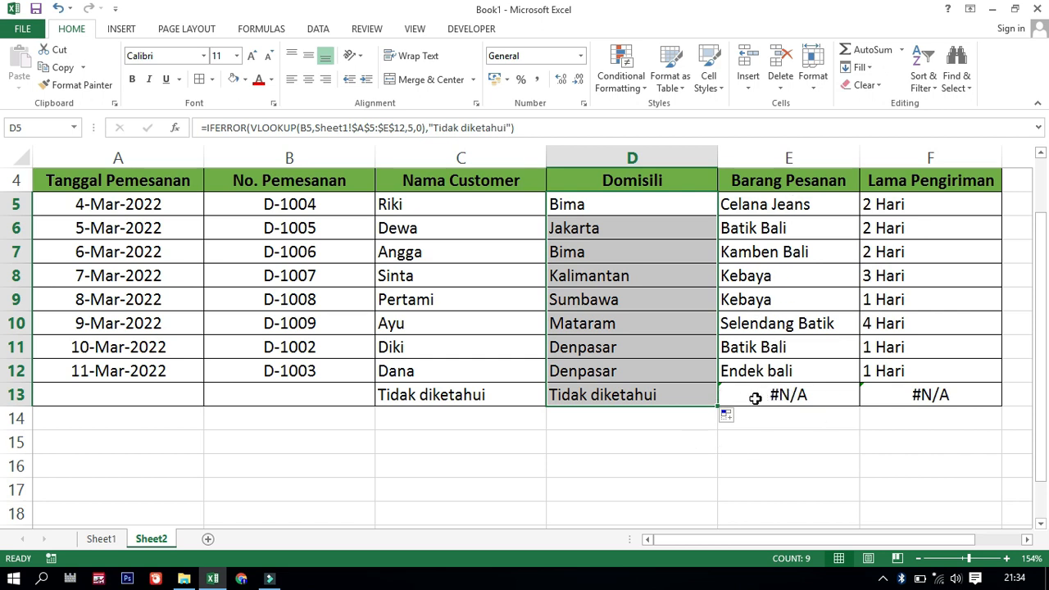
Wrap the VLOOKUP formula in E5 of the Barang Pesanan column in IFERROR with empty text "" as the value if error
double_click(831, 205)
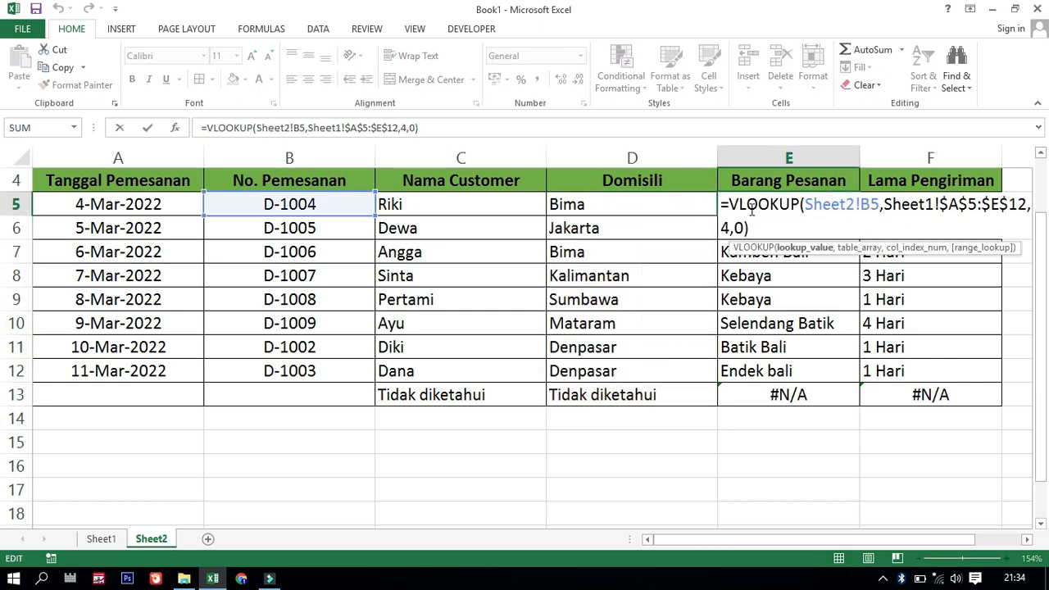
click(729, 204)
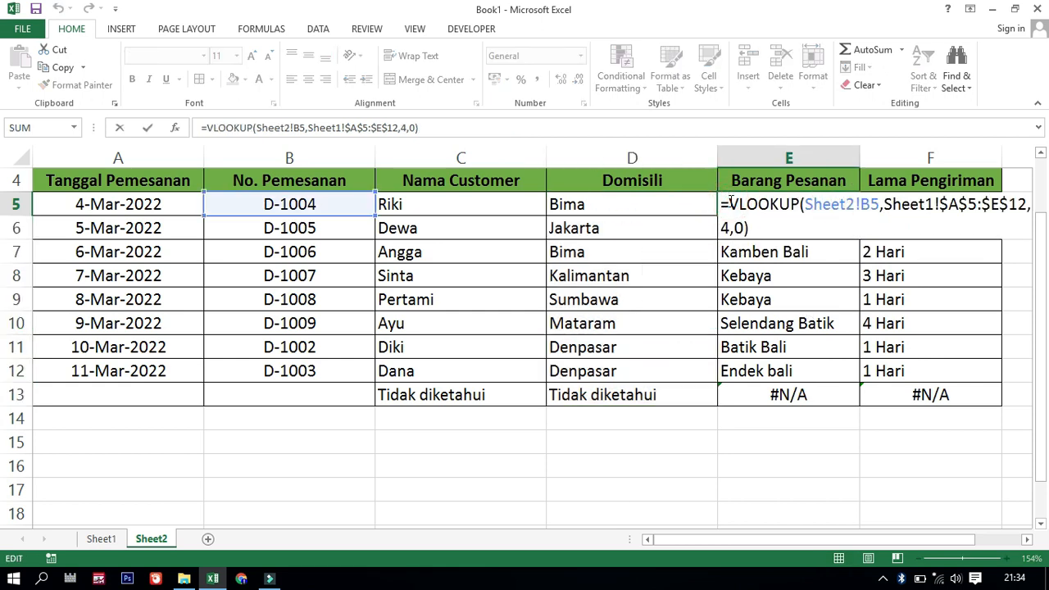
text(if)
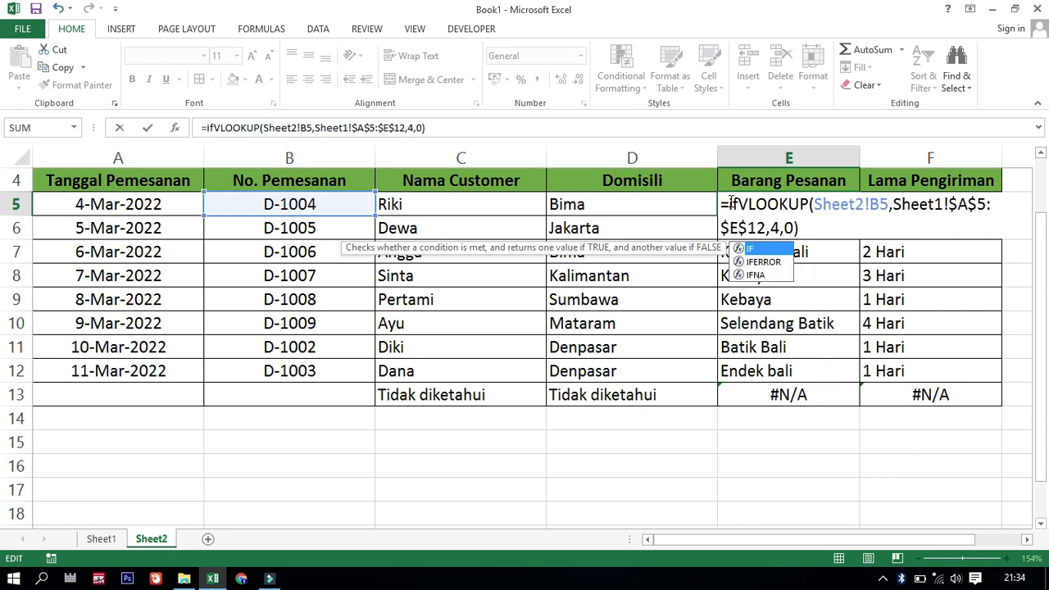
double_click(770, 261)
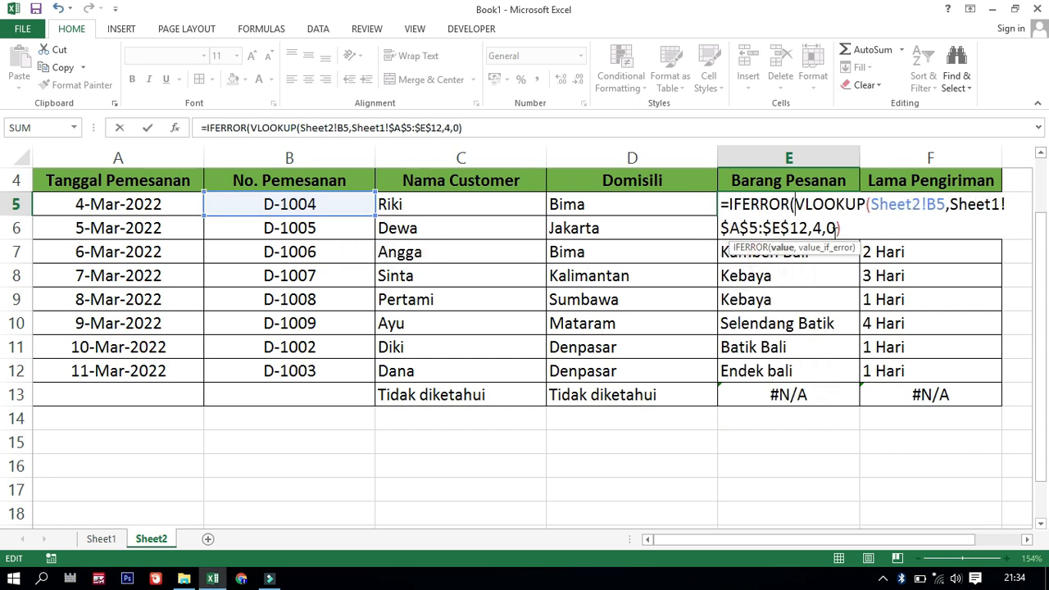
click(843, 229)
text(,)
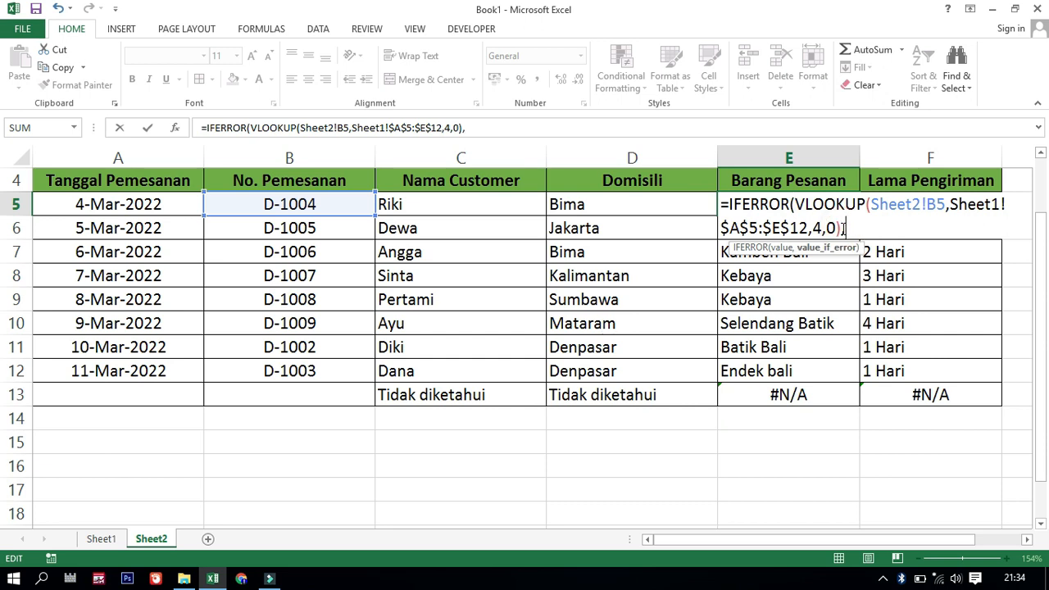
text(")
text("))
key(Return)
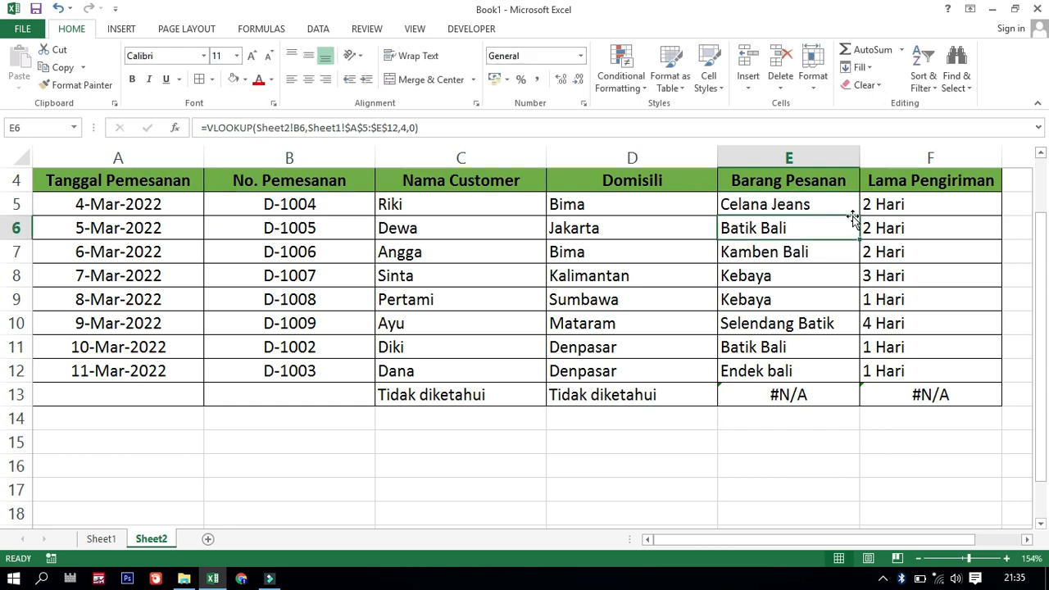
Copy the E5 formula down the Barang Pesanan column to row 13
click(853, 209)
drag(852, 209, 844, 410)
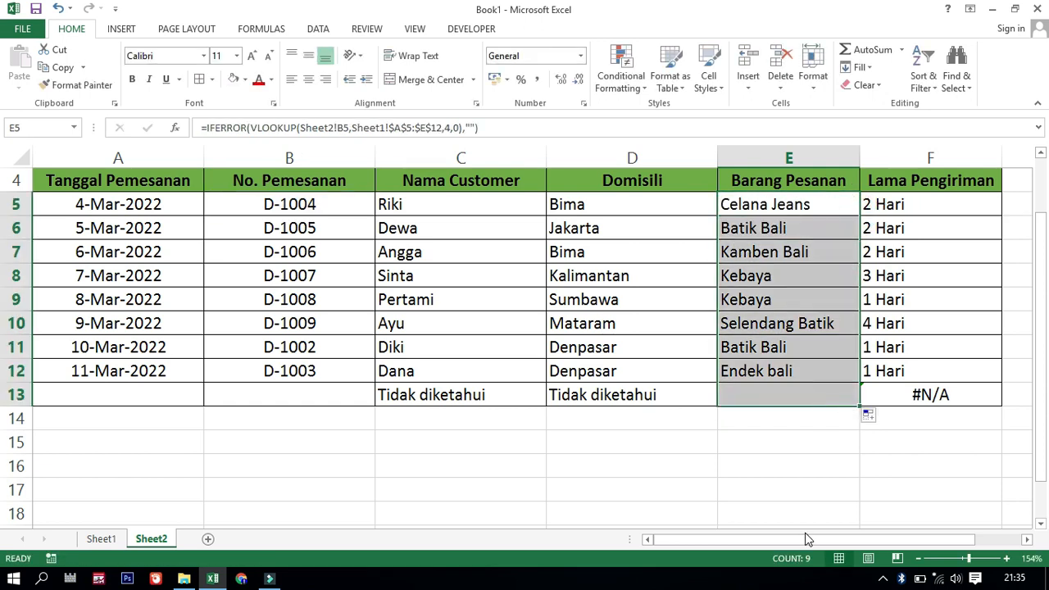
click(777, 297)
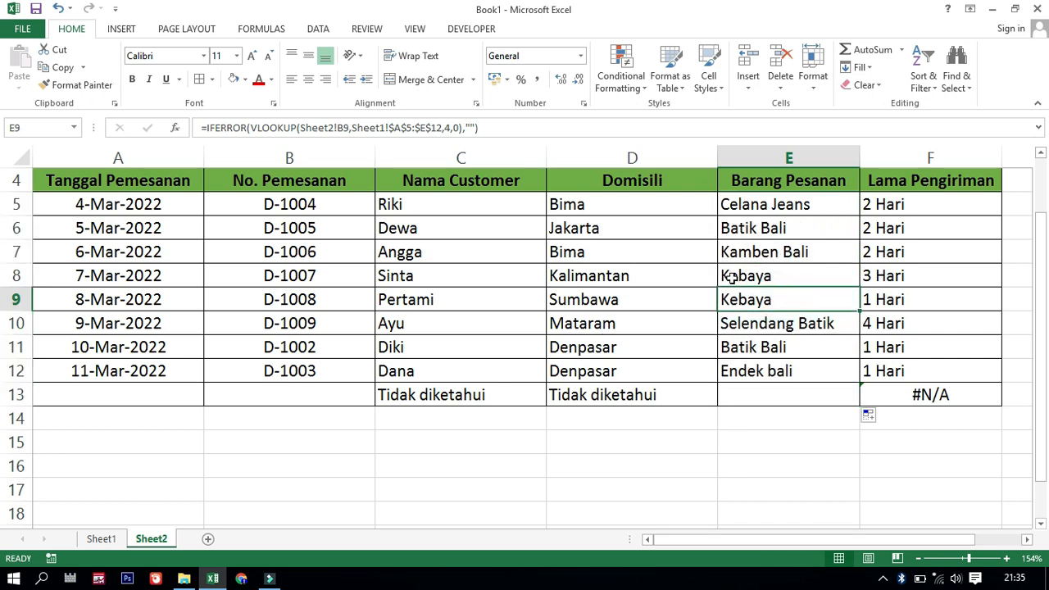